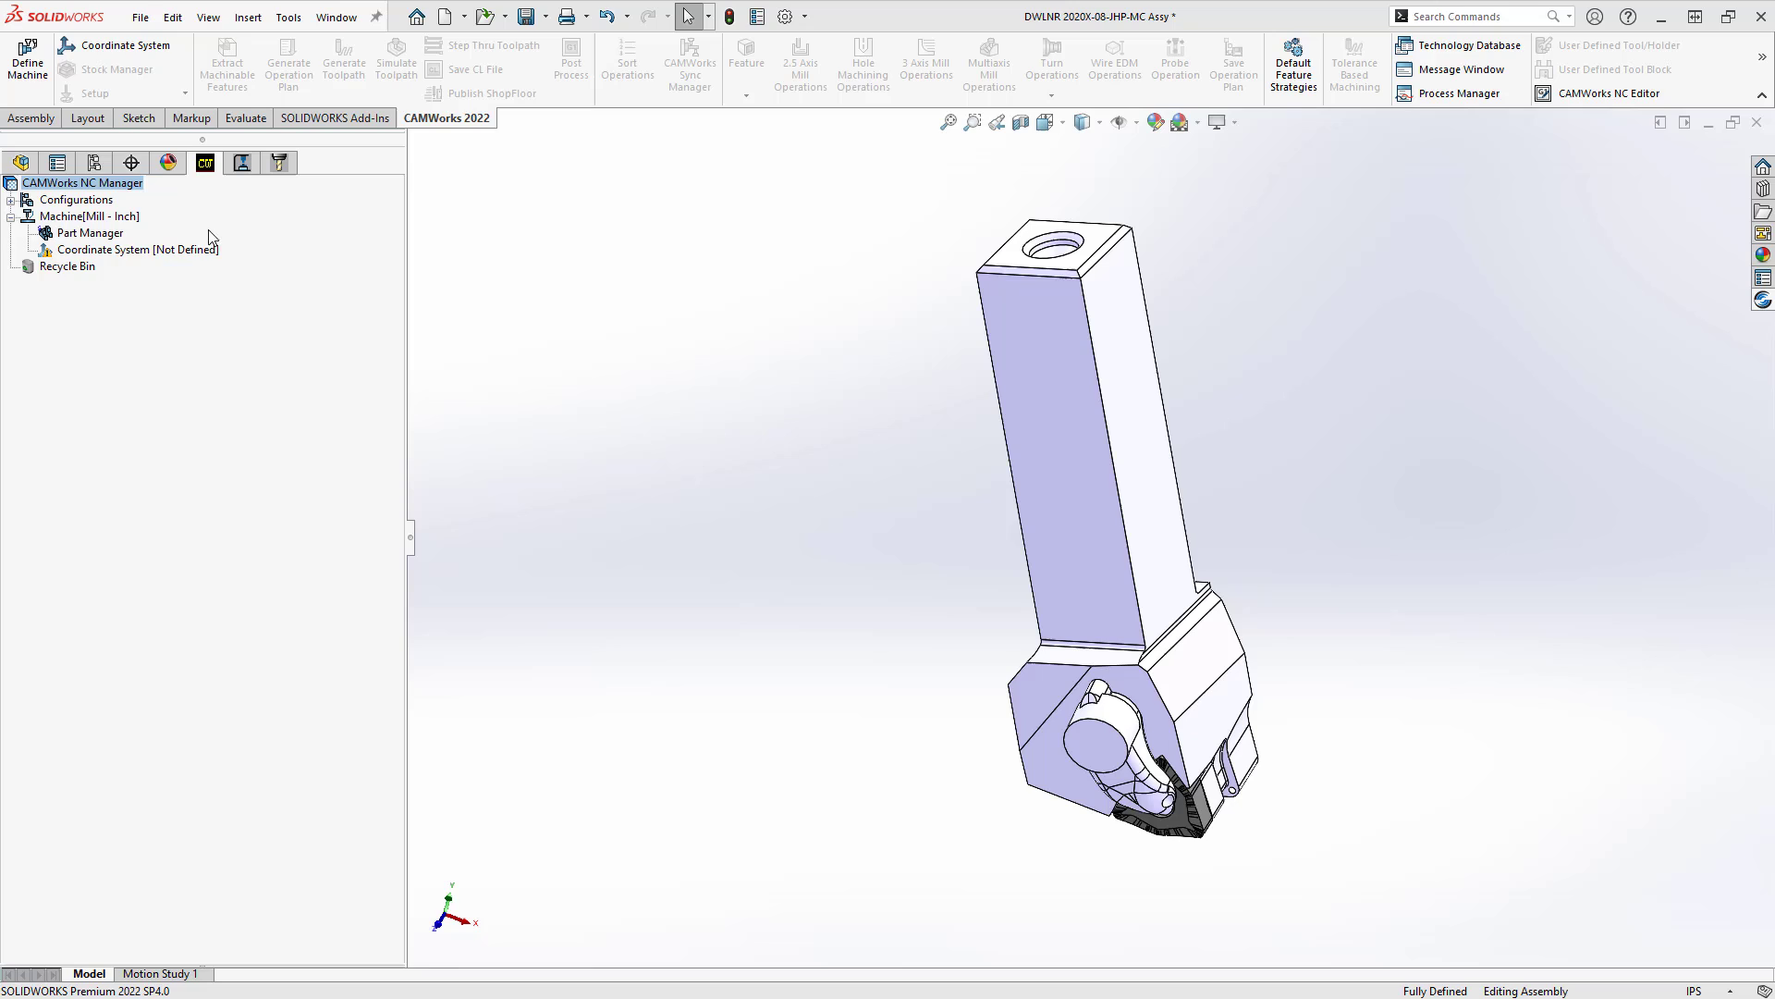
Switch to the FeatureManager tree listing the STP insert and STPL holder components.
{"action": "left_click", "coordinate": [19, 164]}
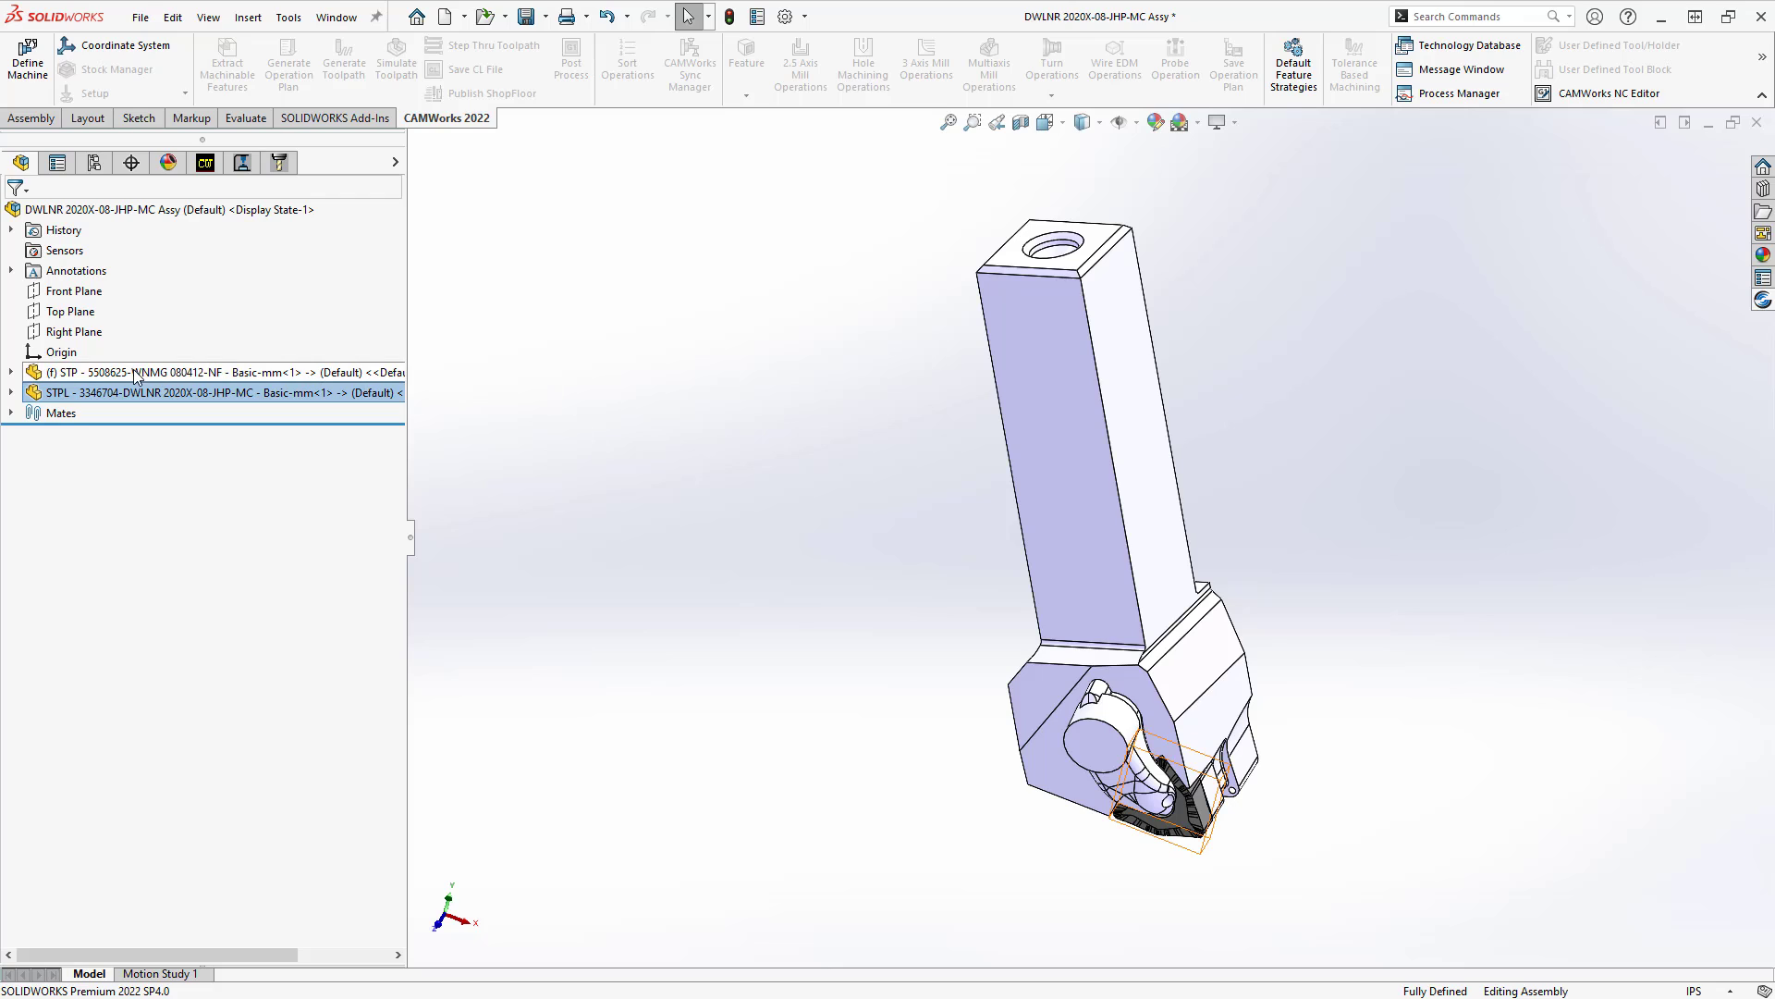
Select the STP 5508625-WNMG 080412-NF insert component in the assembly tree.
{"action": "key", "text": "Up"}
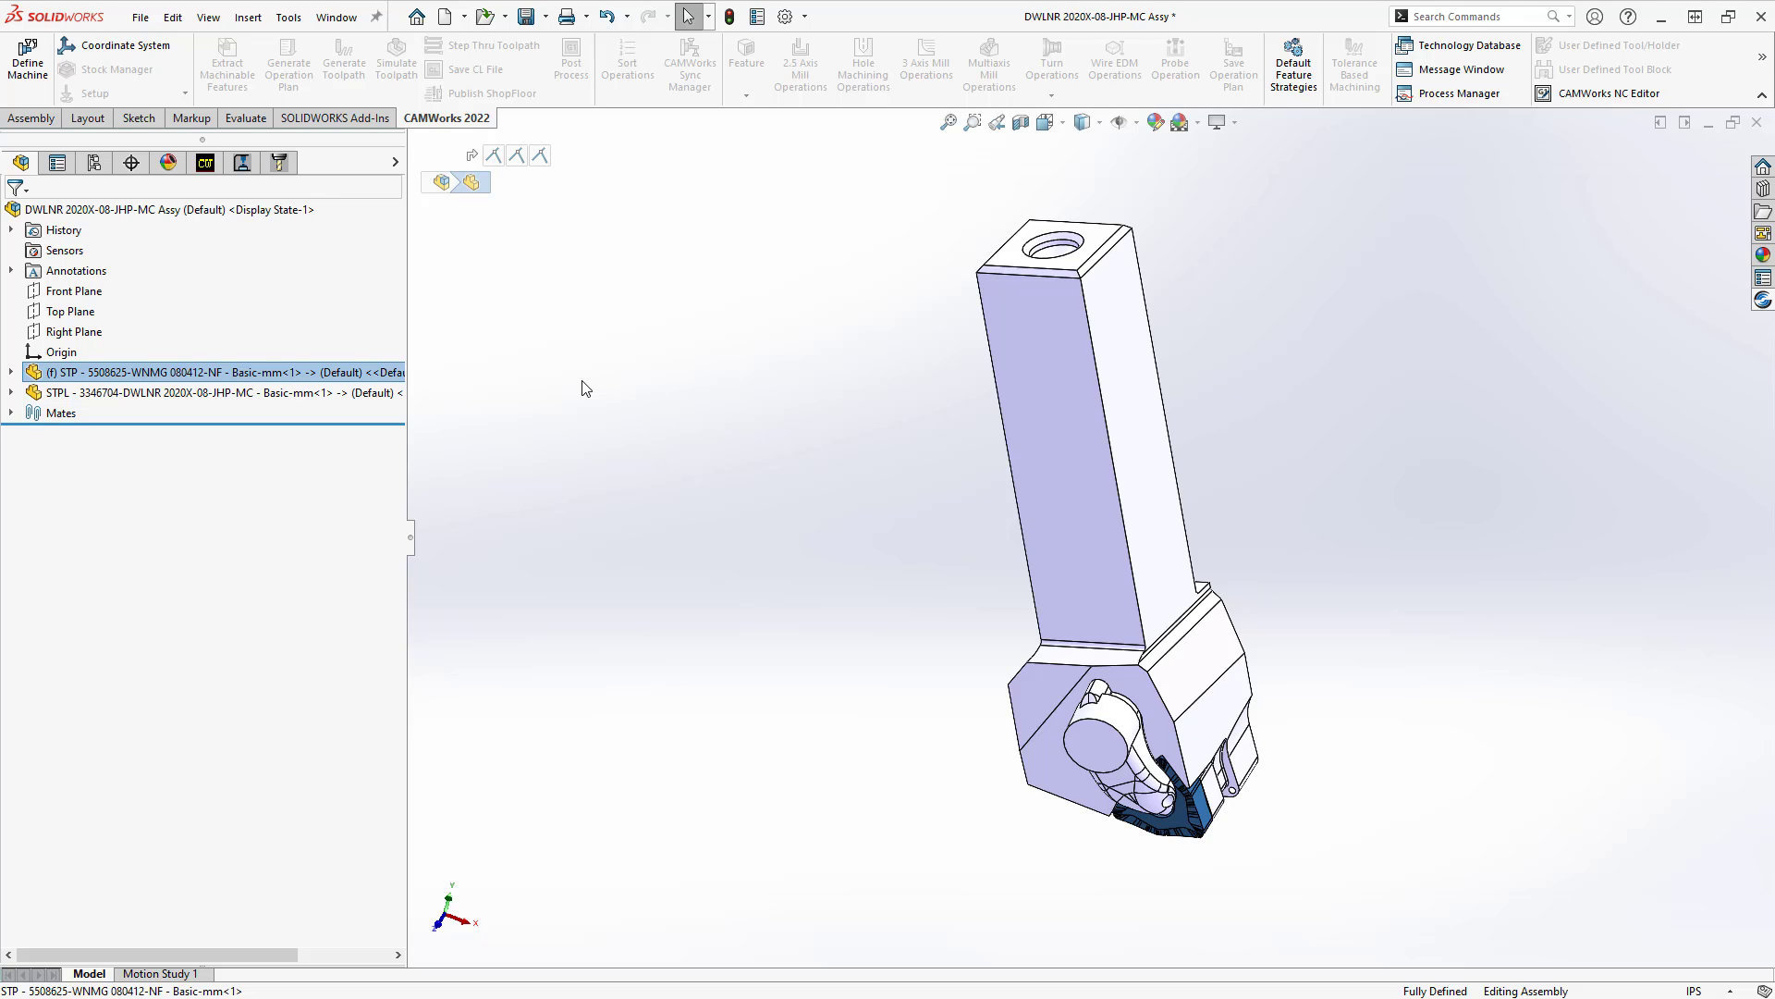
Edit the STP insert part in place and show its Sketch1.
{"action": "right_click", "coordinate": [171, 377]}
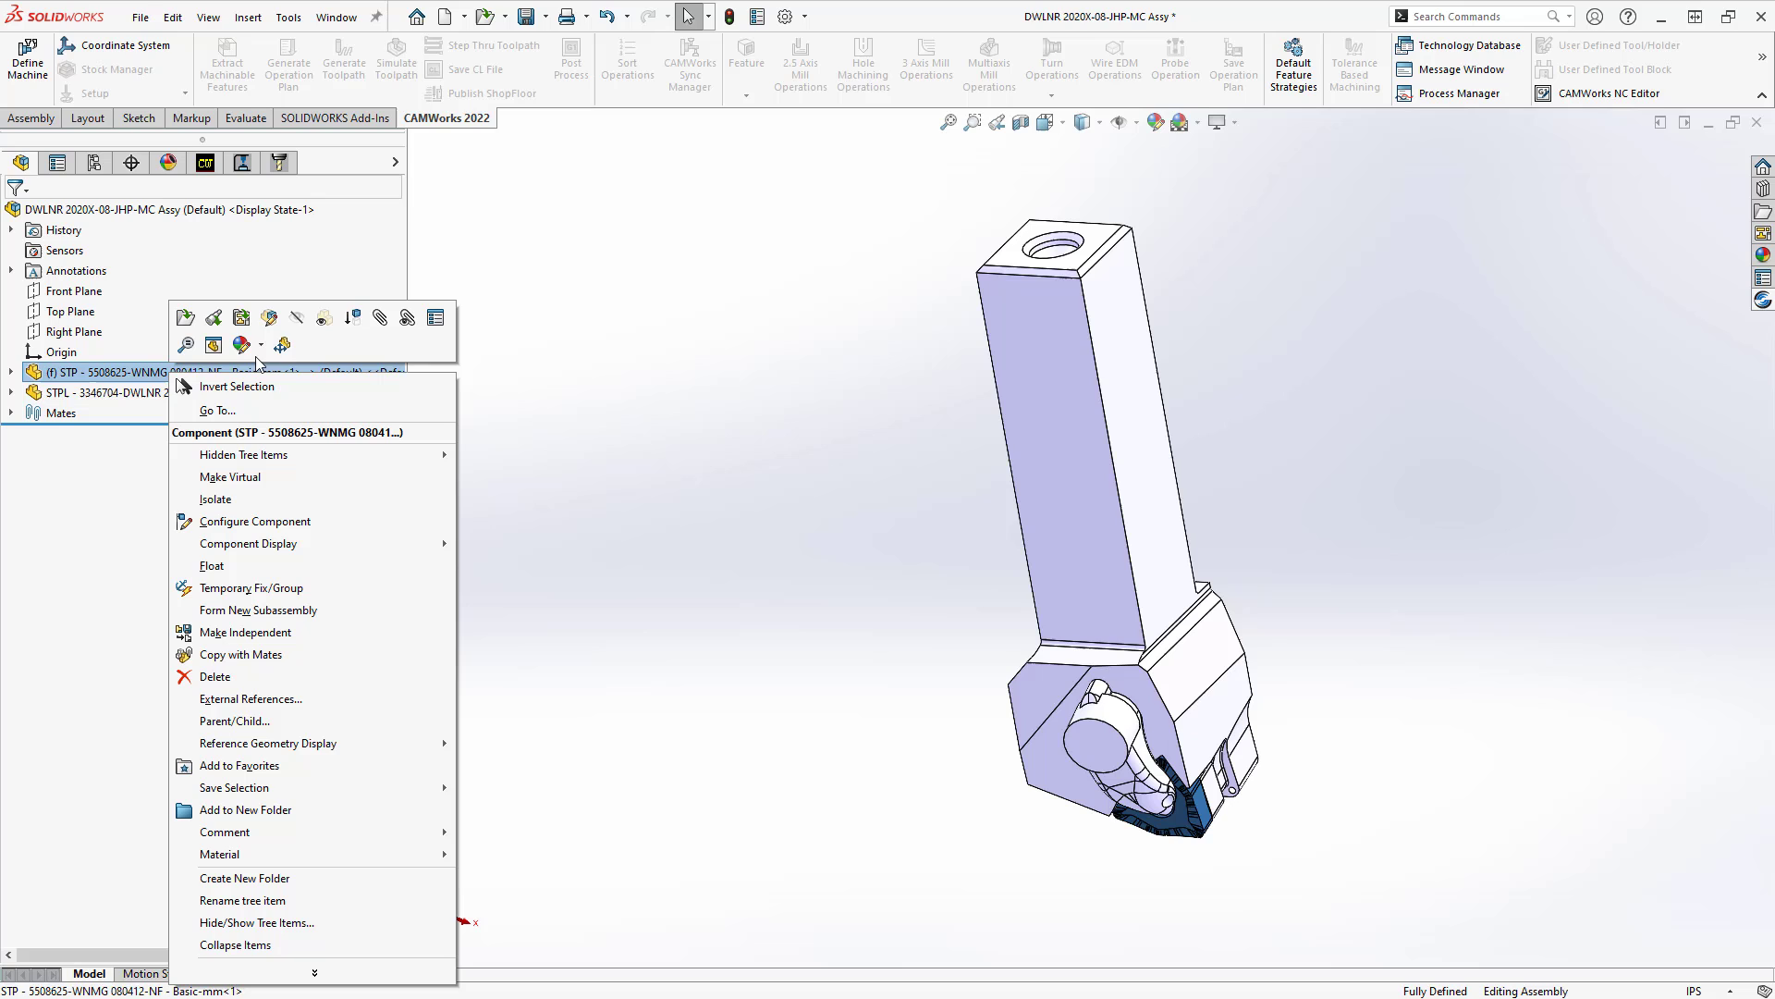
{"action": "left_click", "coordinate": [269, 319]}
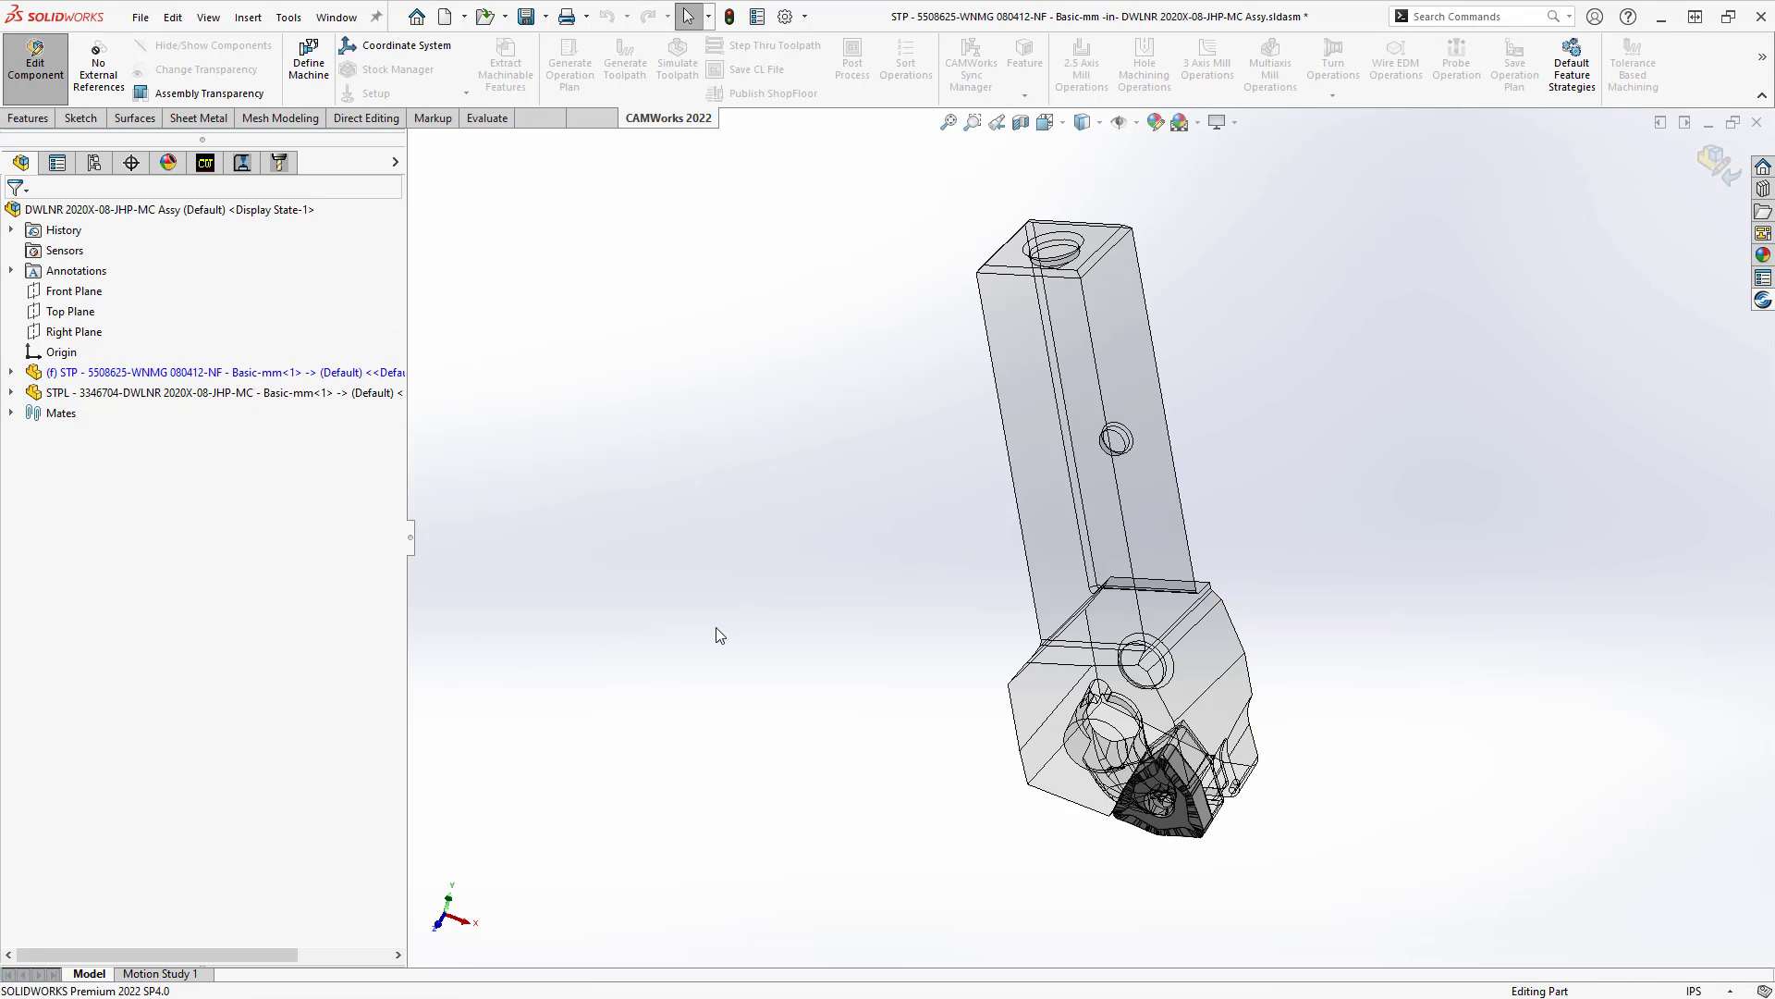
{"action": "left_click", "coordinate": [11, 372]}
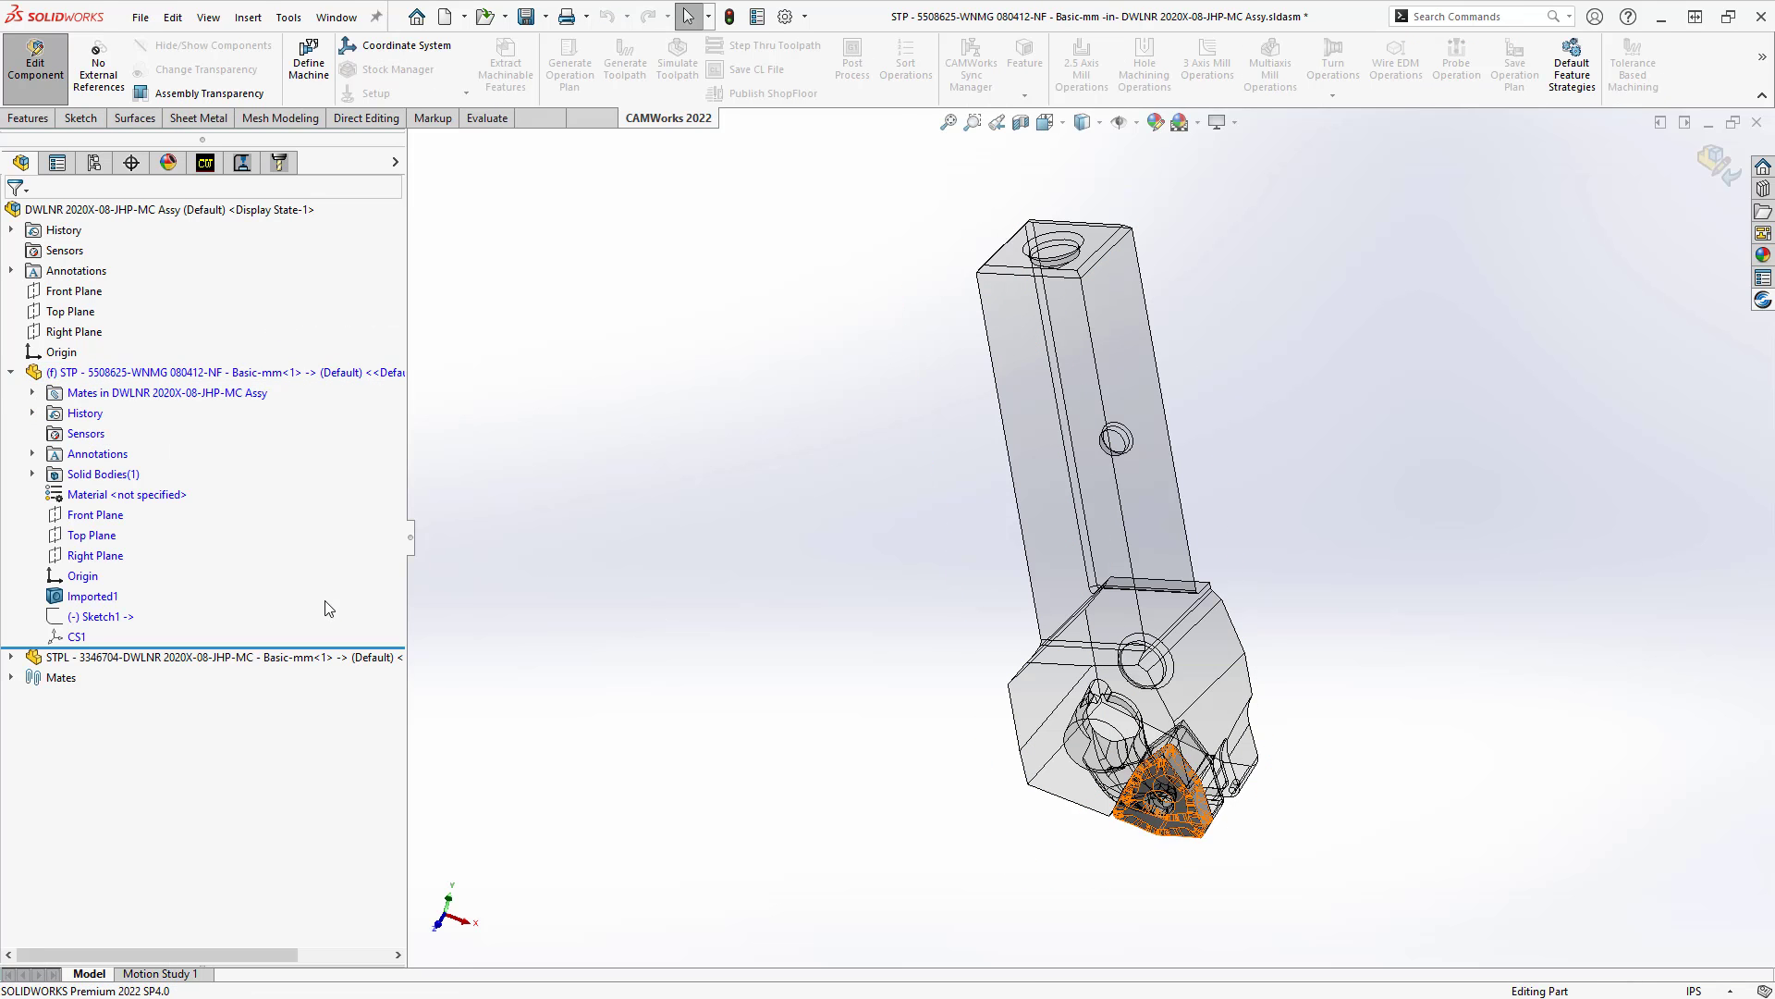
{"action": "scroll", "coordinate": [1230, 842], "scroll_direction": "down", "scroll_amount": 3}
{"action": "scroll", "coordinate": [1196, 806], "scroll_direction": "down", "scroll_amount": 5}
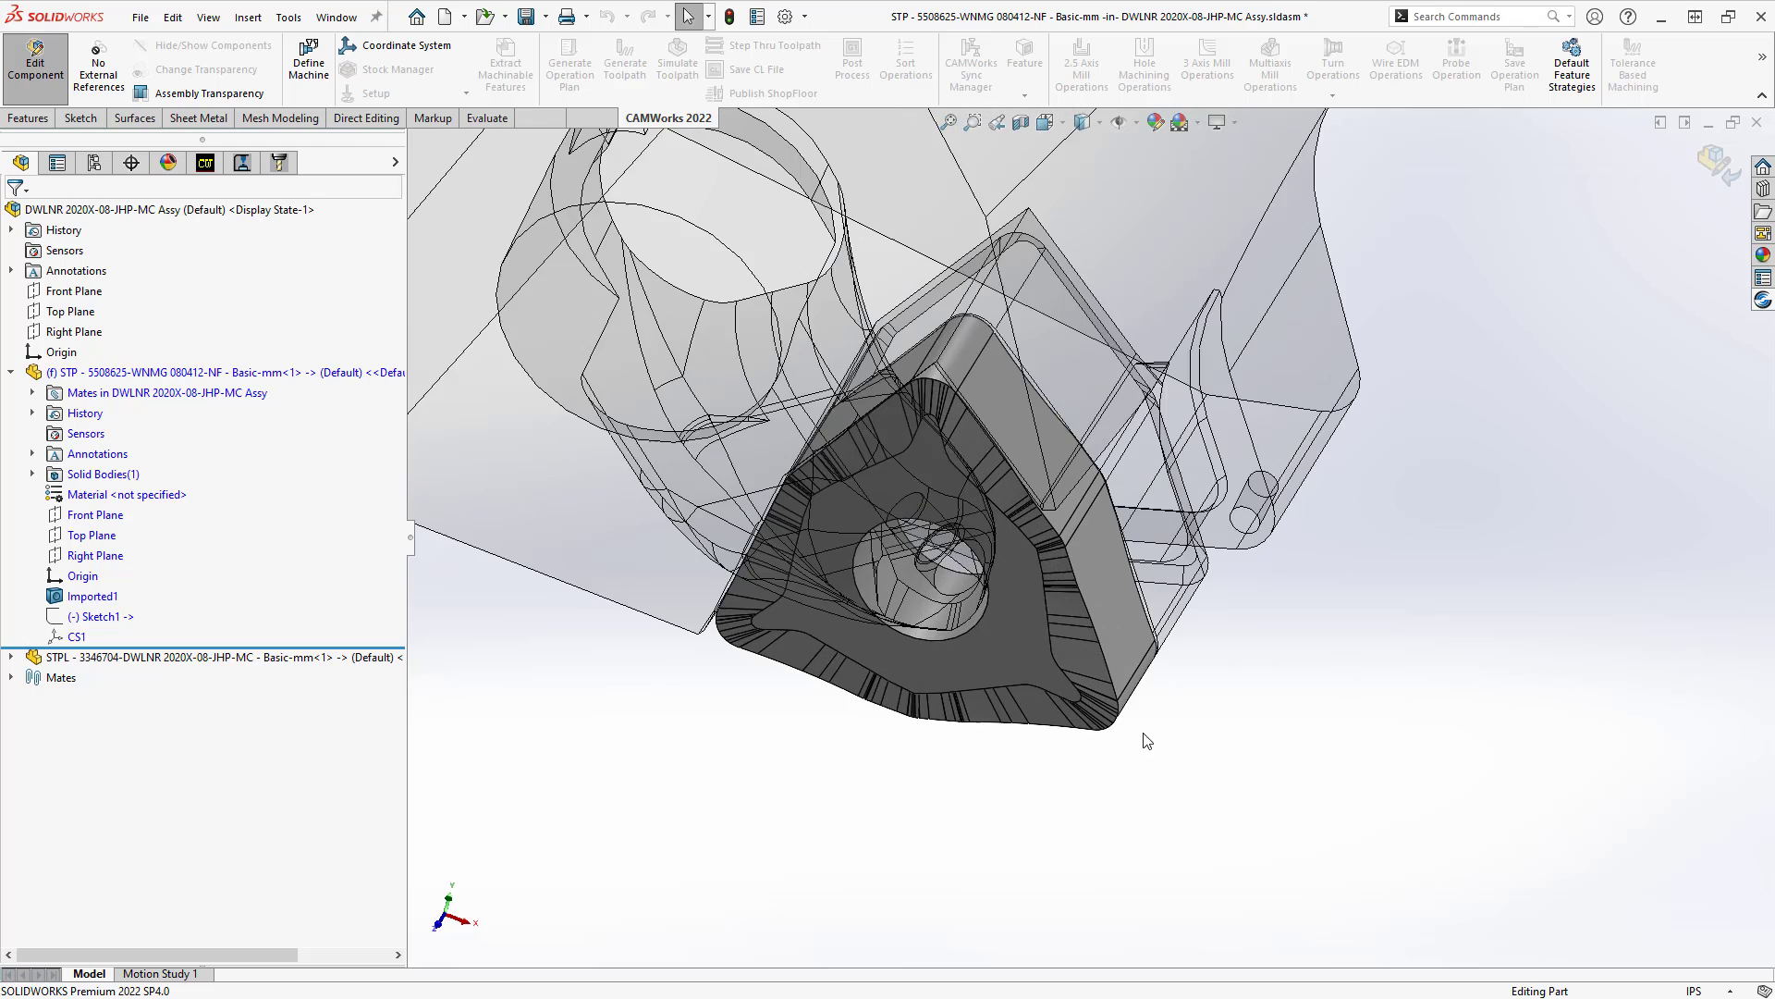
{"action": "right_click", "coordinate": [97, 616]}
{"action": "left_click", "coordinate": [99, 566]}
{"action": "scroll", "coordinate": [971, 801], "scroll_direction": "down", "scroll_amount": 3}
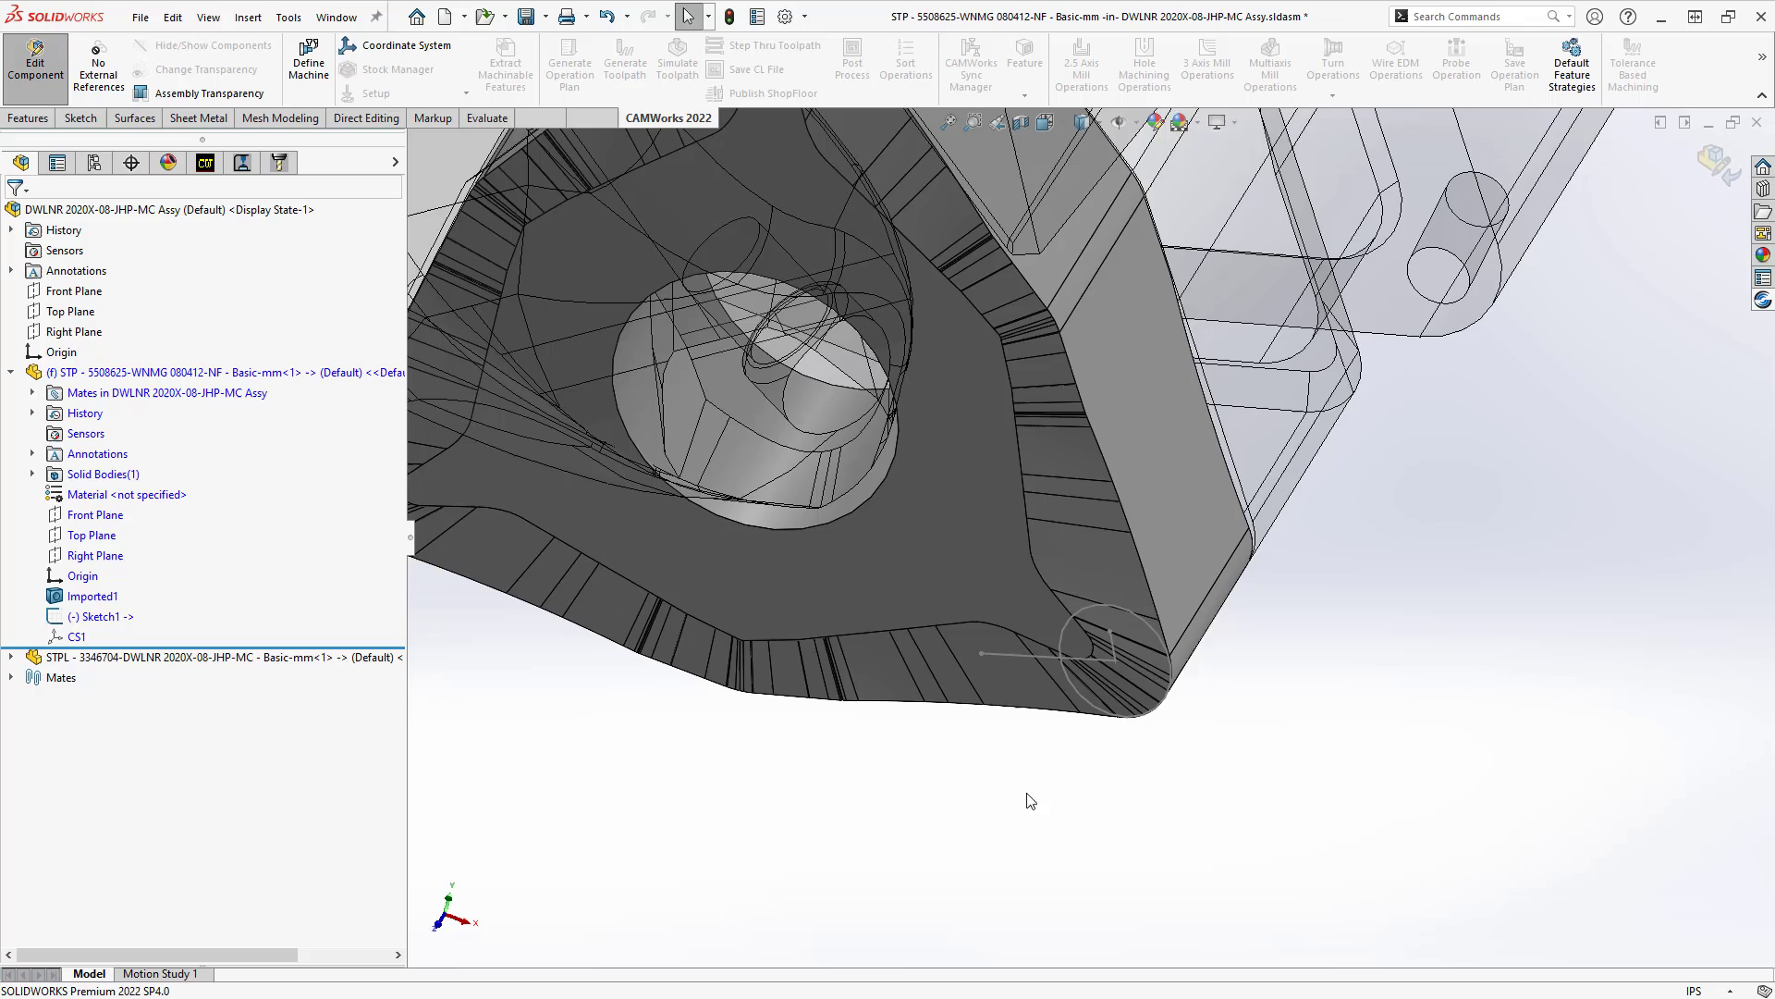
{"action": "middle_click_drag", "start_coordinate": [1114, 725], "coordinate": [1082, 680]}
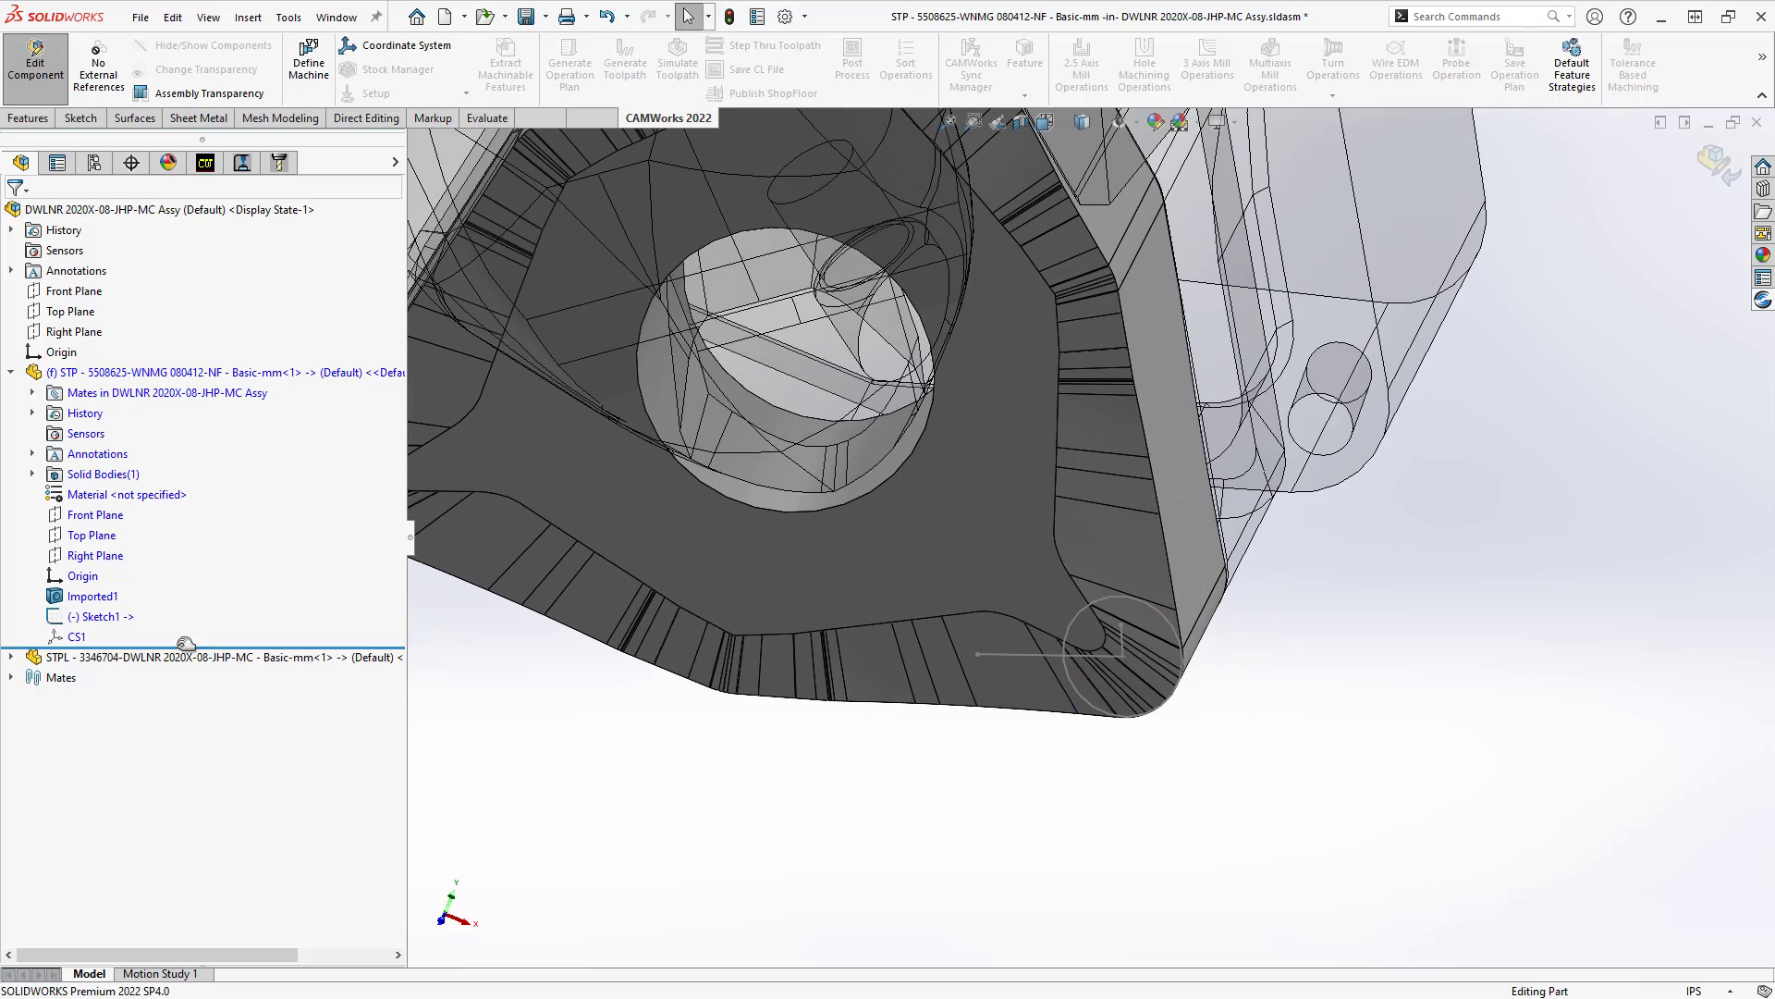
Inspect the insert's CS1 coordinate system, then return to the assembly.
{"action": "right_click", "coordinate": [81, 636]}
{"action": "key", "text": "Escape"}
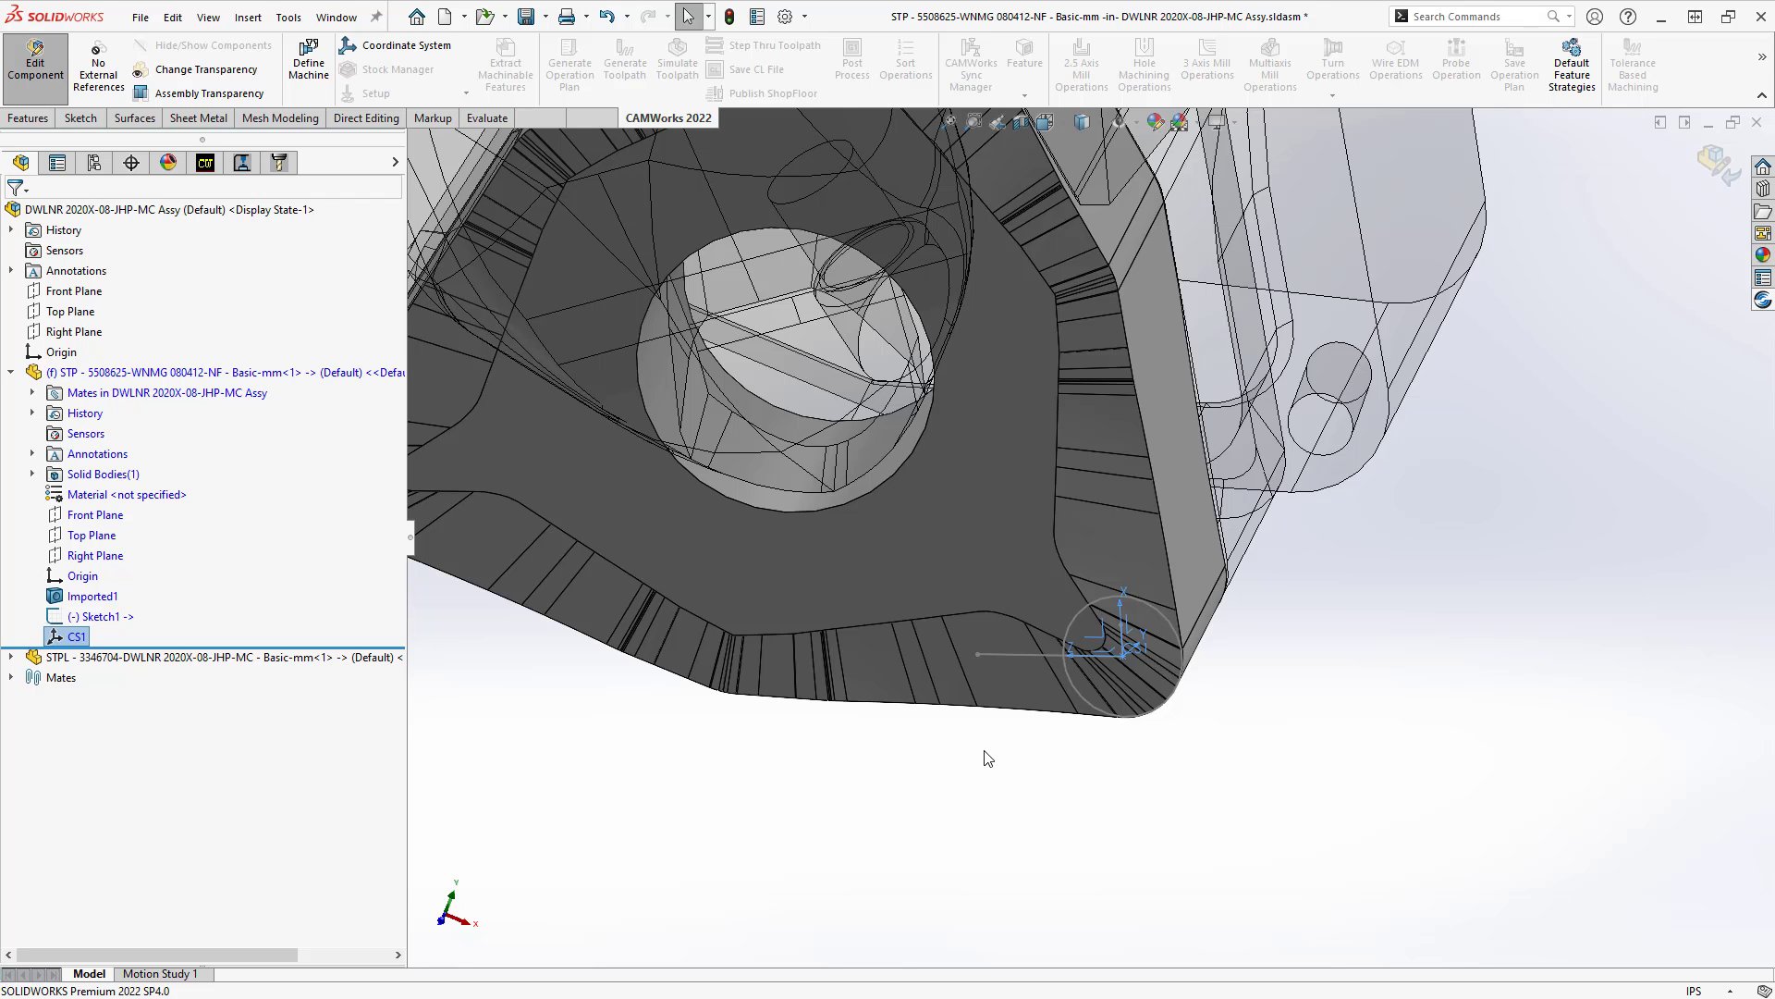
{"action": "scroll", "coordinate": [987, 756], "scroll_direction": "up", "scroll_amount": 3}
{"action": "middle_click_drag", "start_coordinate": [1014, 642], "coordinate": [1192, 545]}
{"action": "left_click", "coordinate": [1707, 181]}
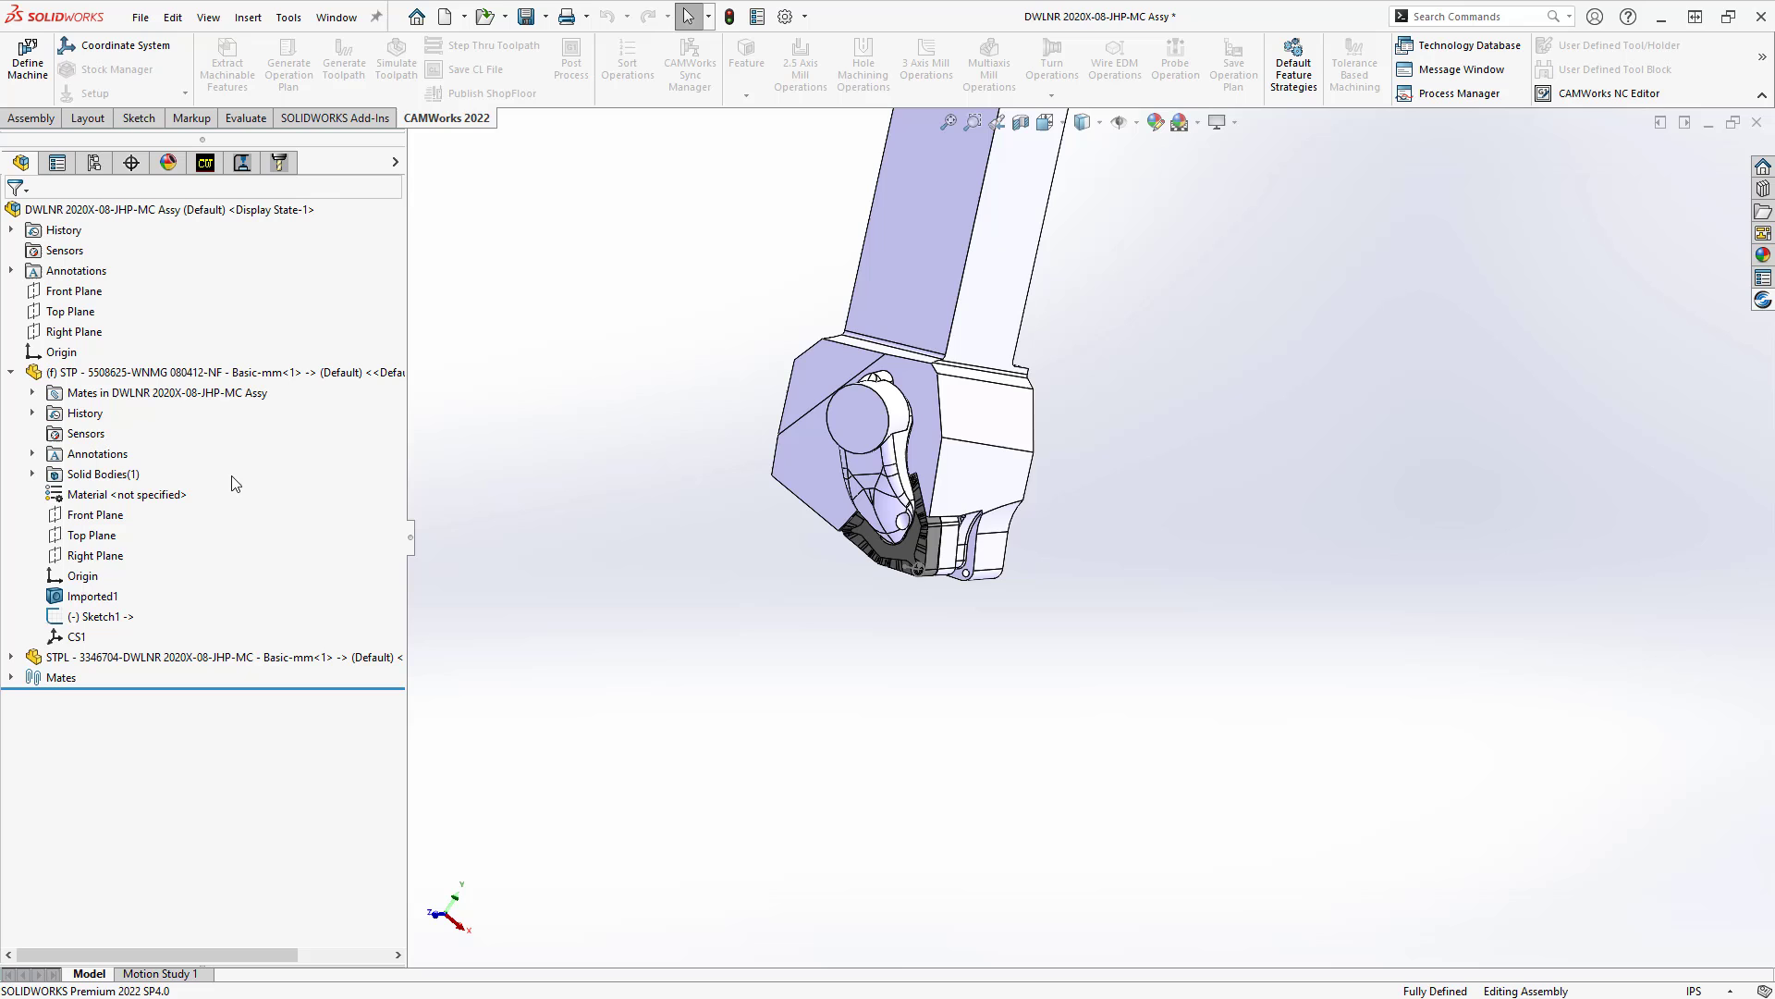
Edit the STPL holder part in place and show its Sketch3.
{"action": "right_click", "coordinate": [93, 657]}
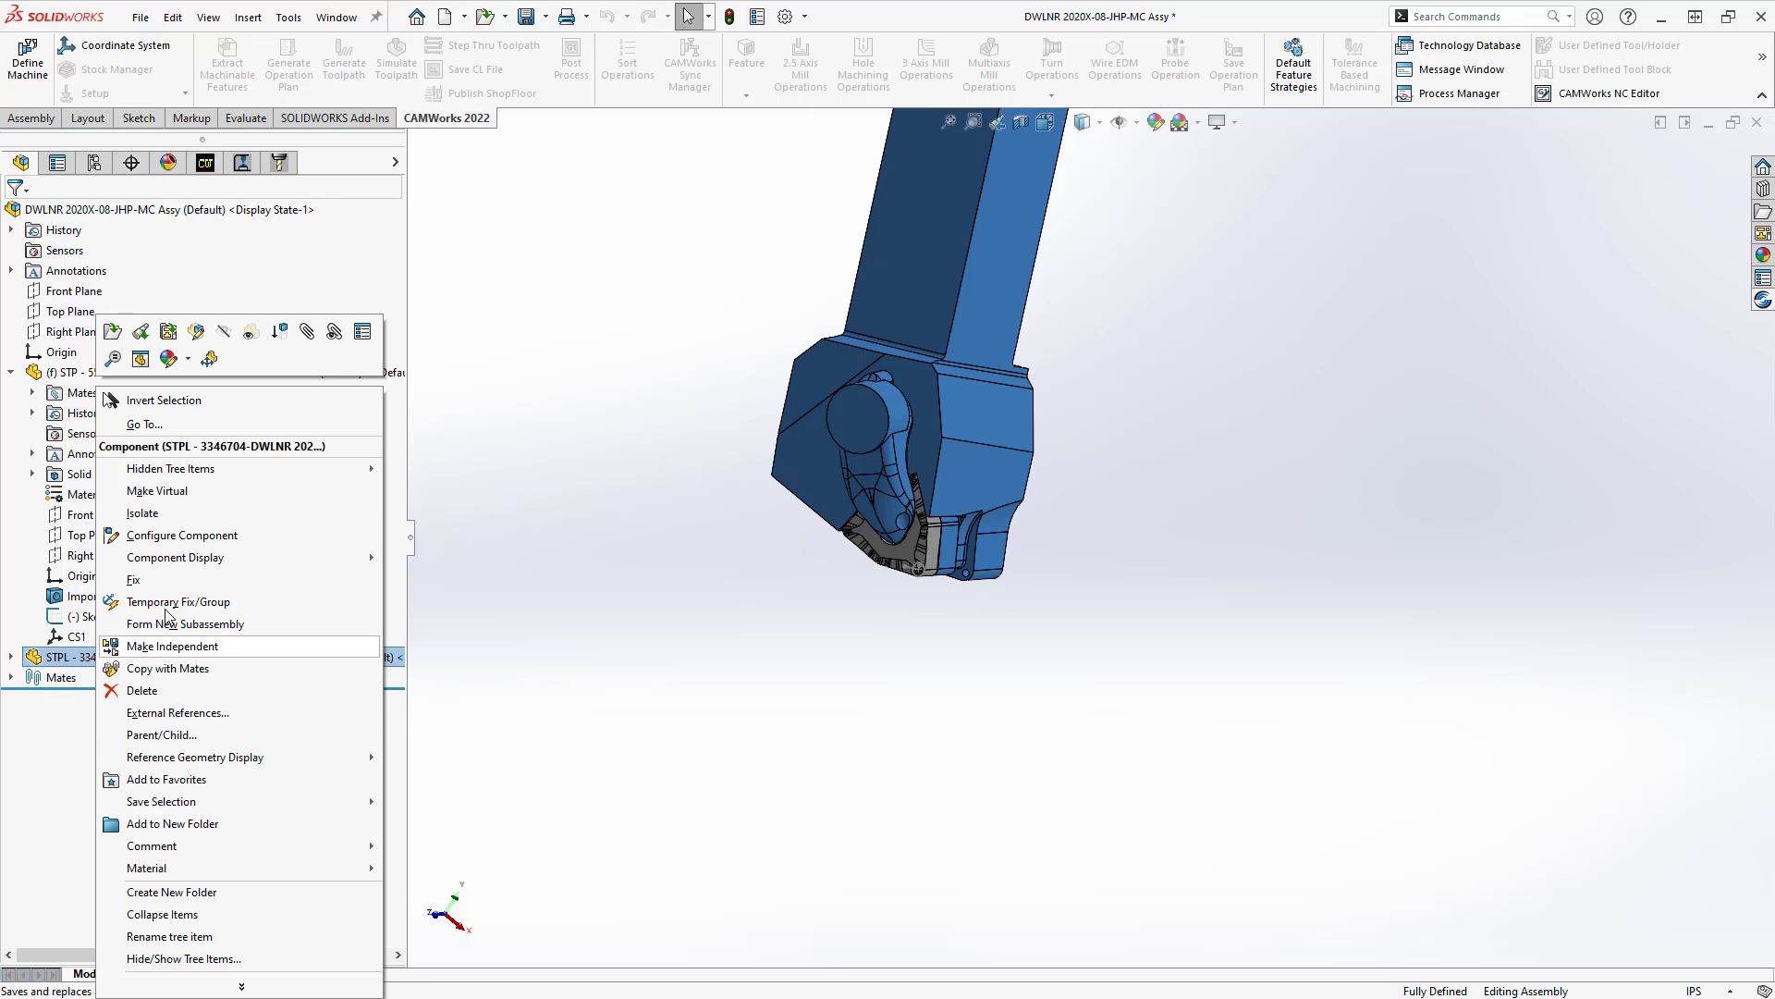
{"action": "left_click", "coordinate": [195, 332]}
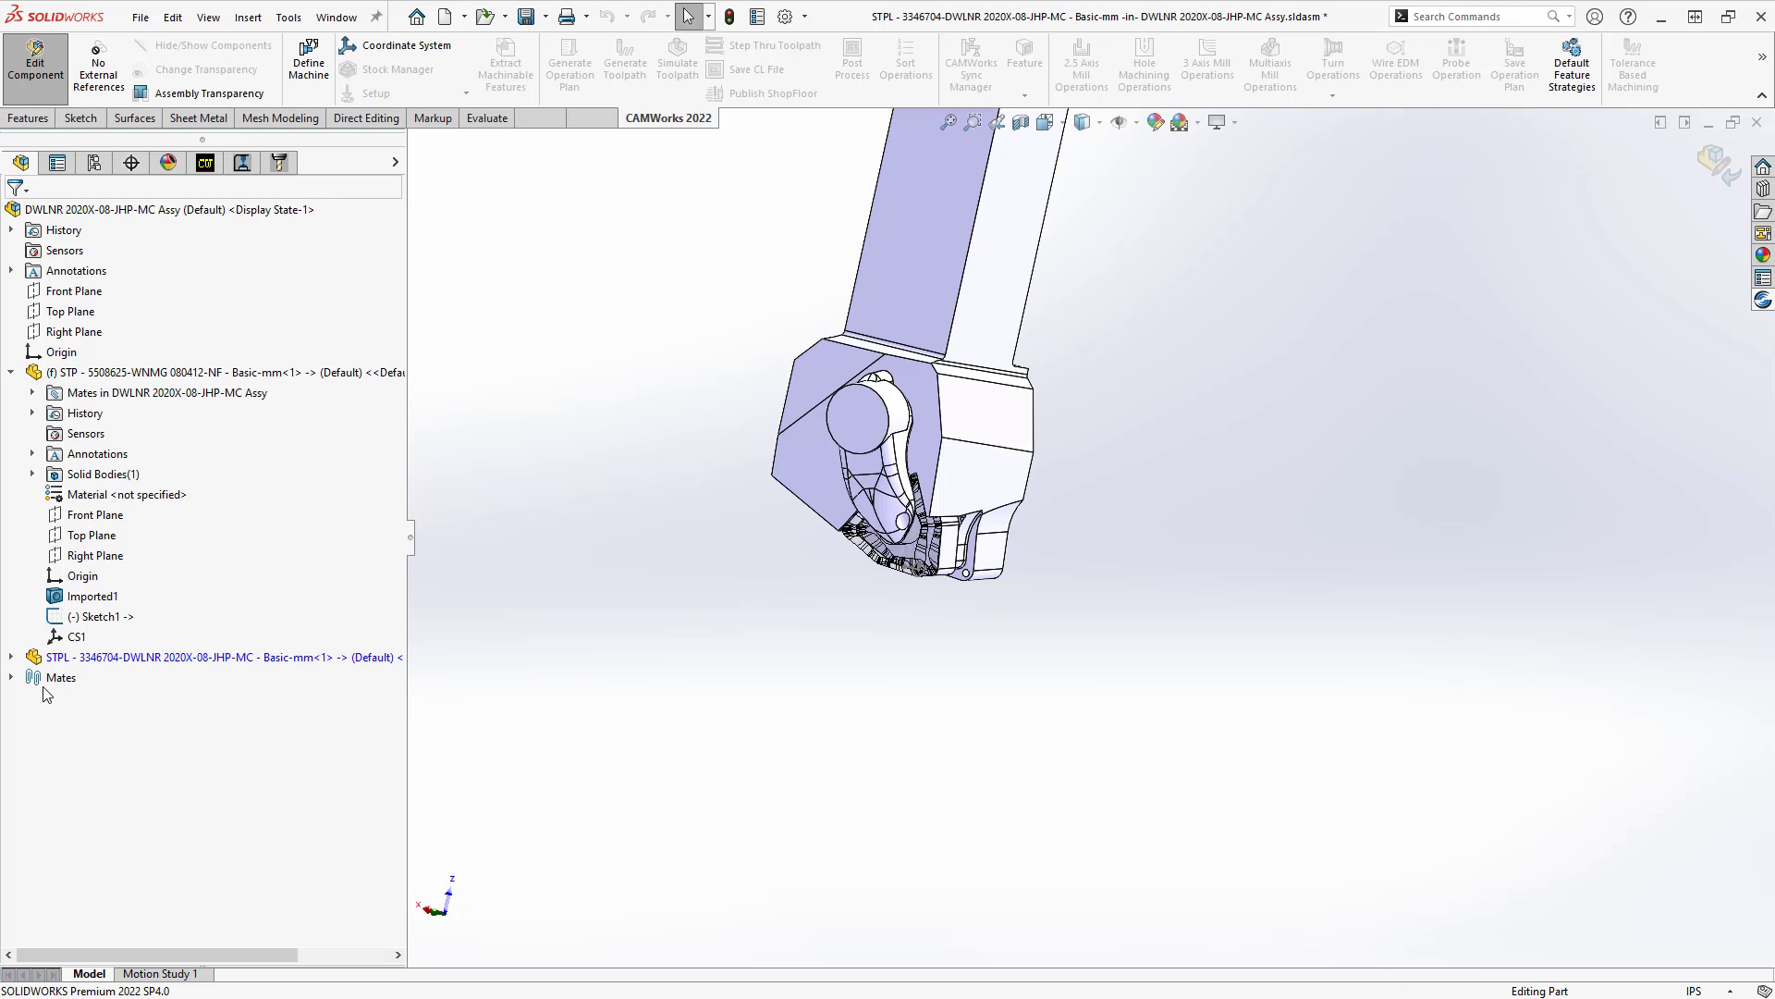
{"action": "left_click", "coordinate": [10, 656]}
{"action": "middle_click_drag", "start_coordinate": [830, 593], "coordinate": [980, 568]}
{"action": "scroll", "coordinate": [1005, 566], "scroll_direction": "down", "scroll_amount": 3}
{"action": "scroll", "coordinate": [1008, 563], "scroll_direction": "down", "scroll_amount": 4}
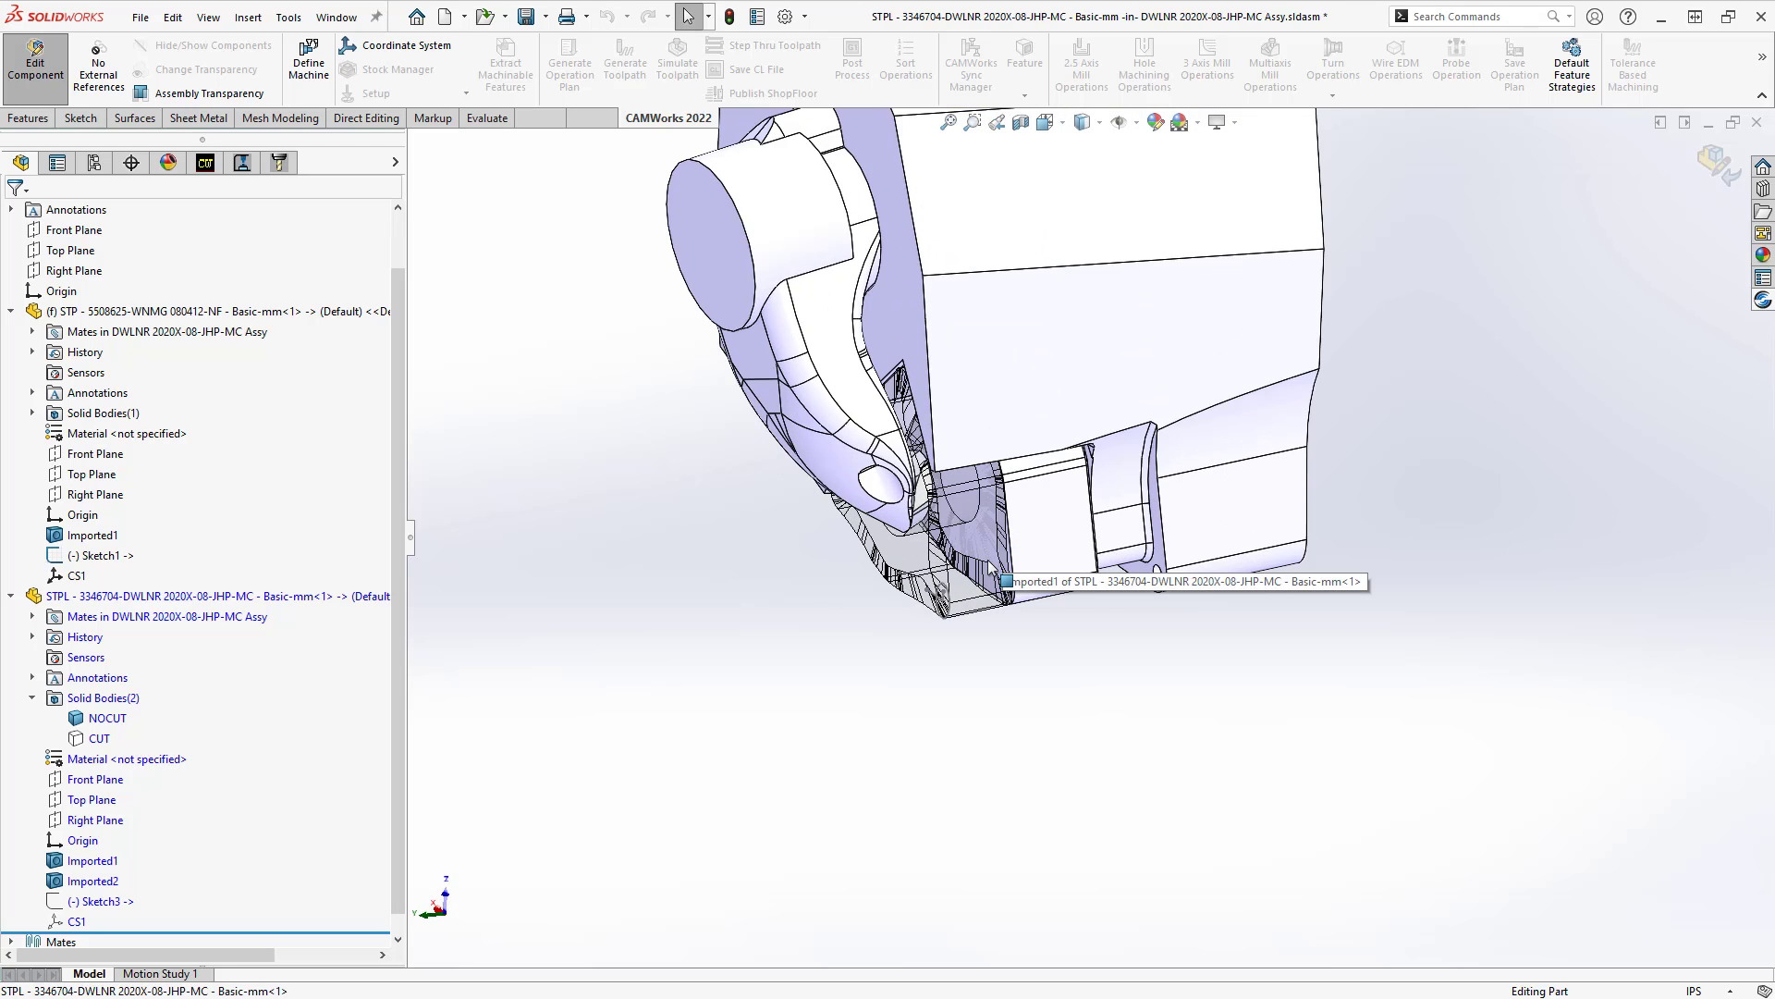
{"action": "scroll", "coordinate": [1020, 553], "scroll_direction": "up", "scroll_amount": 2}
{"action": "scroll", "coordinate": [1014, 601], "scroll_direction": "down", "scroll_amount": 5}
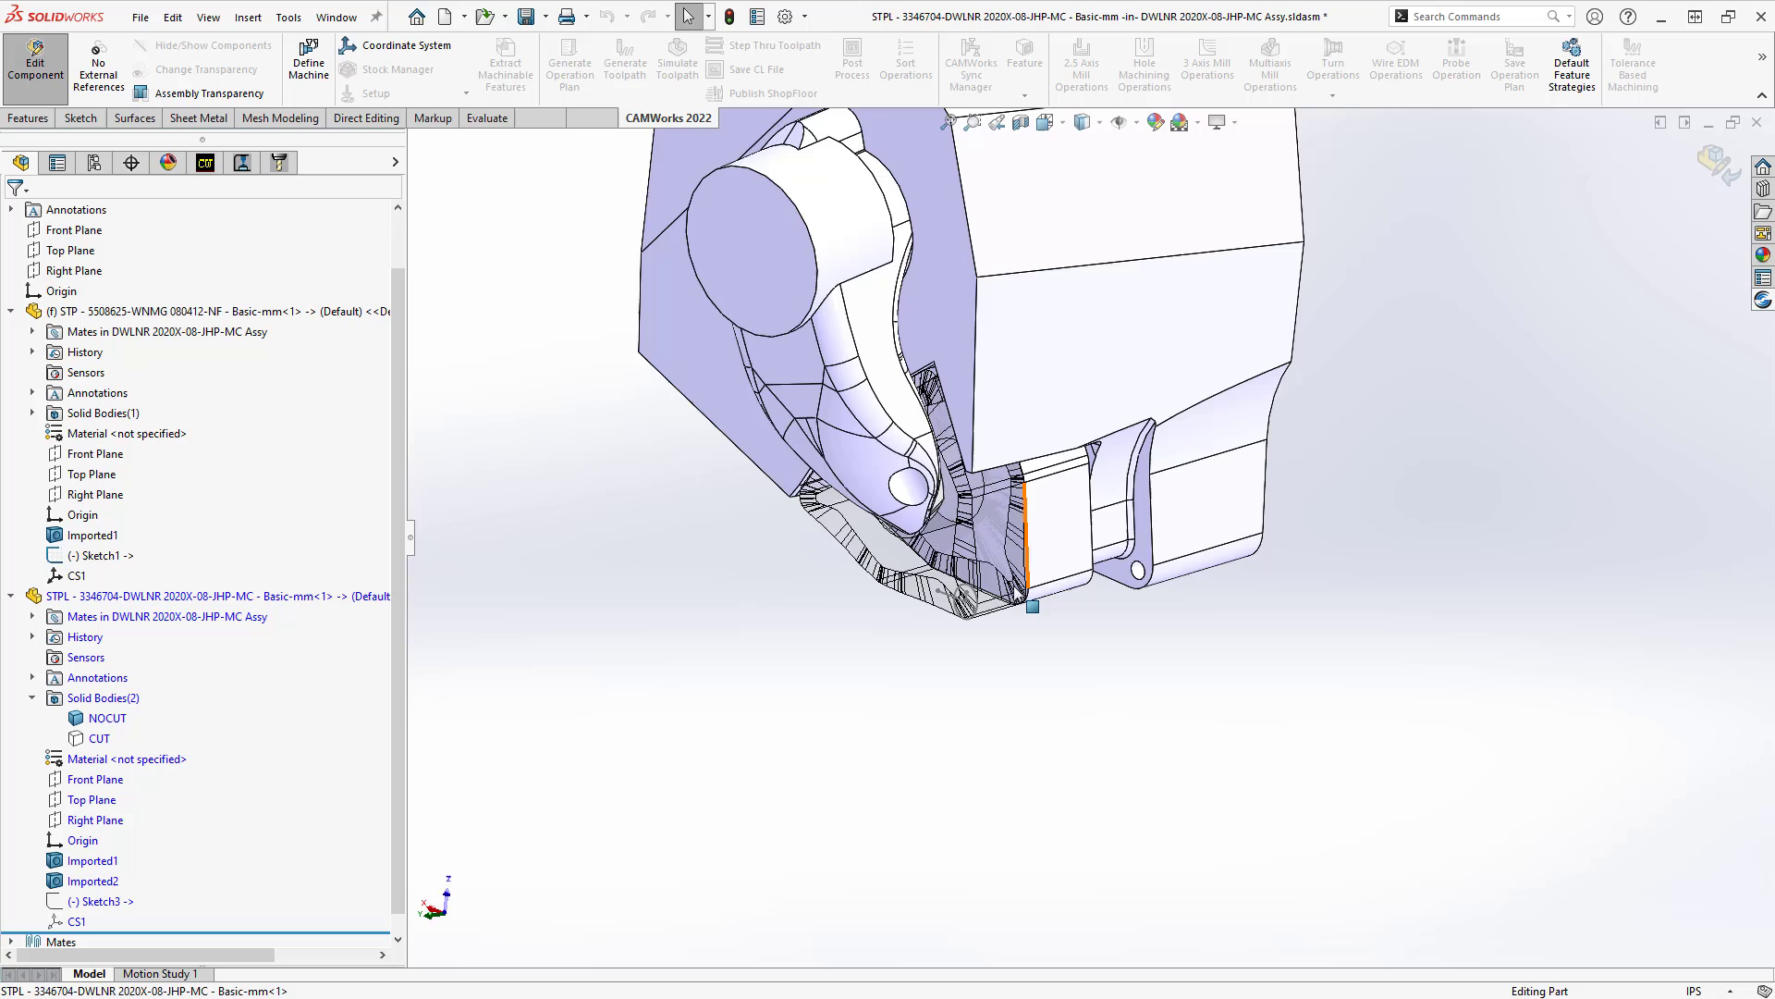
{"action": "right_click", "coordinate": [101, 901]}
{"action": "left_click", "coordinate": [127, 568]}
{"action": "left_click", "coordinate": [560, 717]}
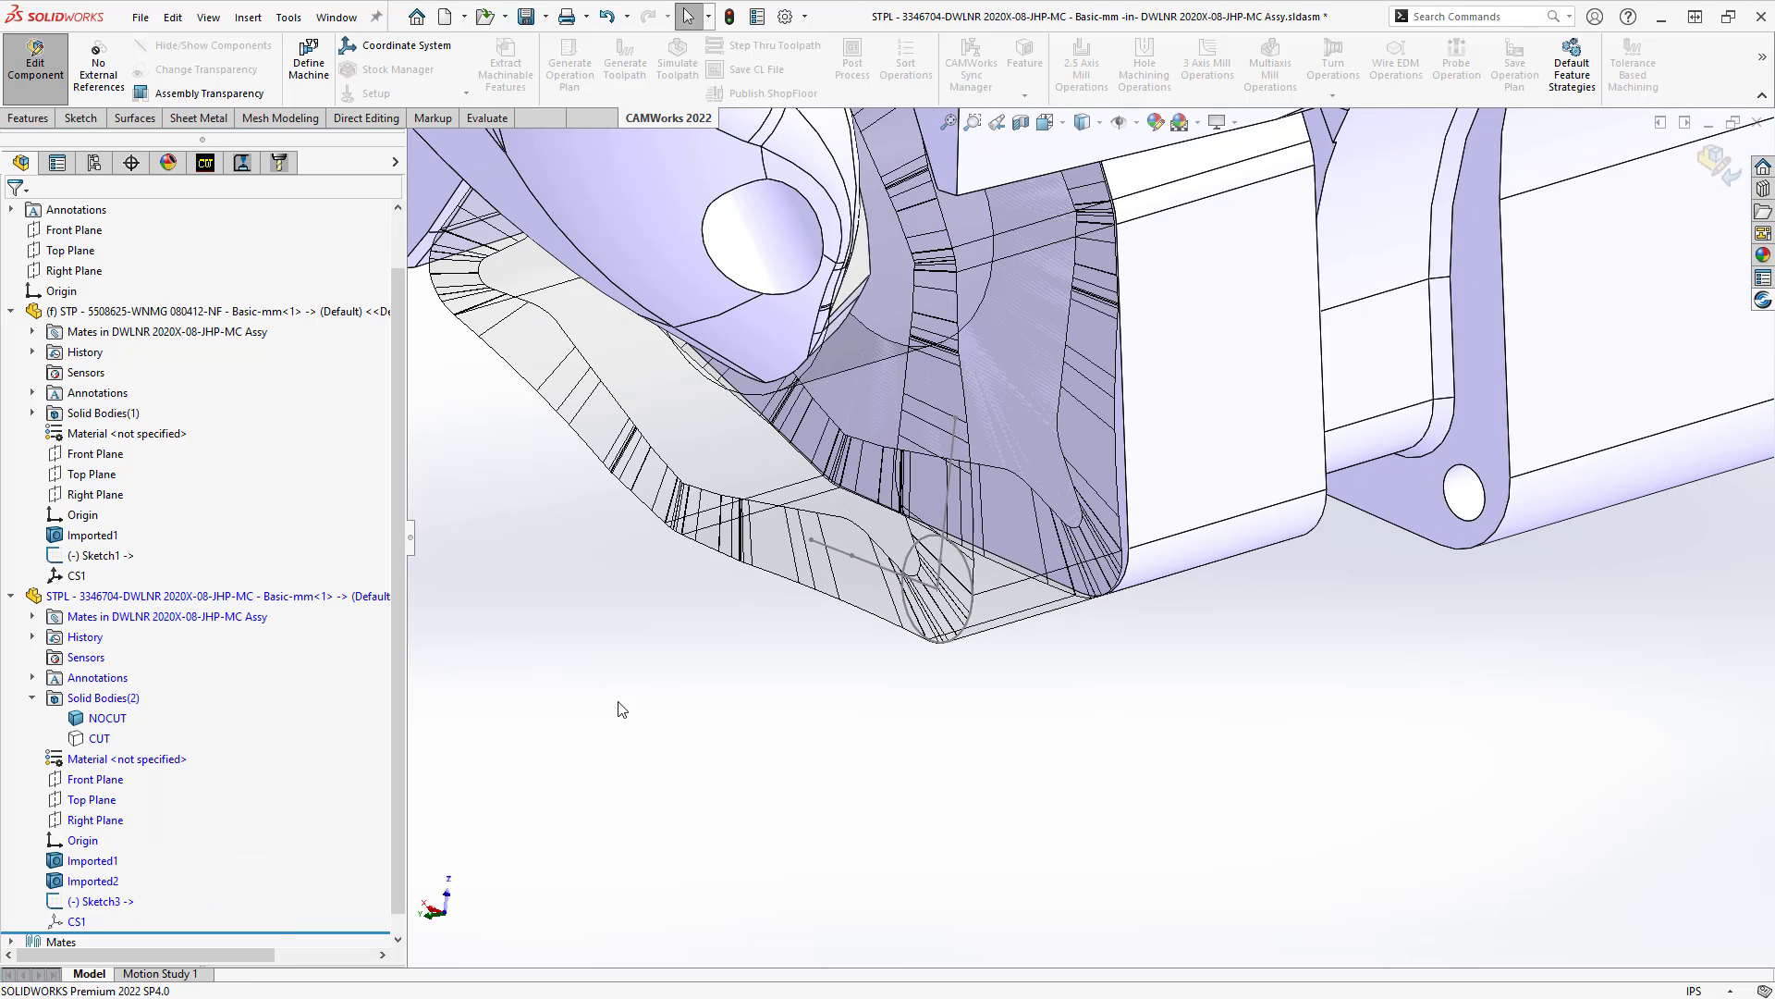
Show the holder's CS1 coordinate system at the insert pocket, then return to the assembly.
{"action": "right_click", "coordinate": [78, 923]}
{"action": "left_click", "coordinate": [96, 607]}
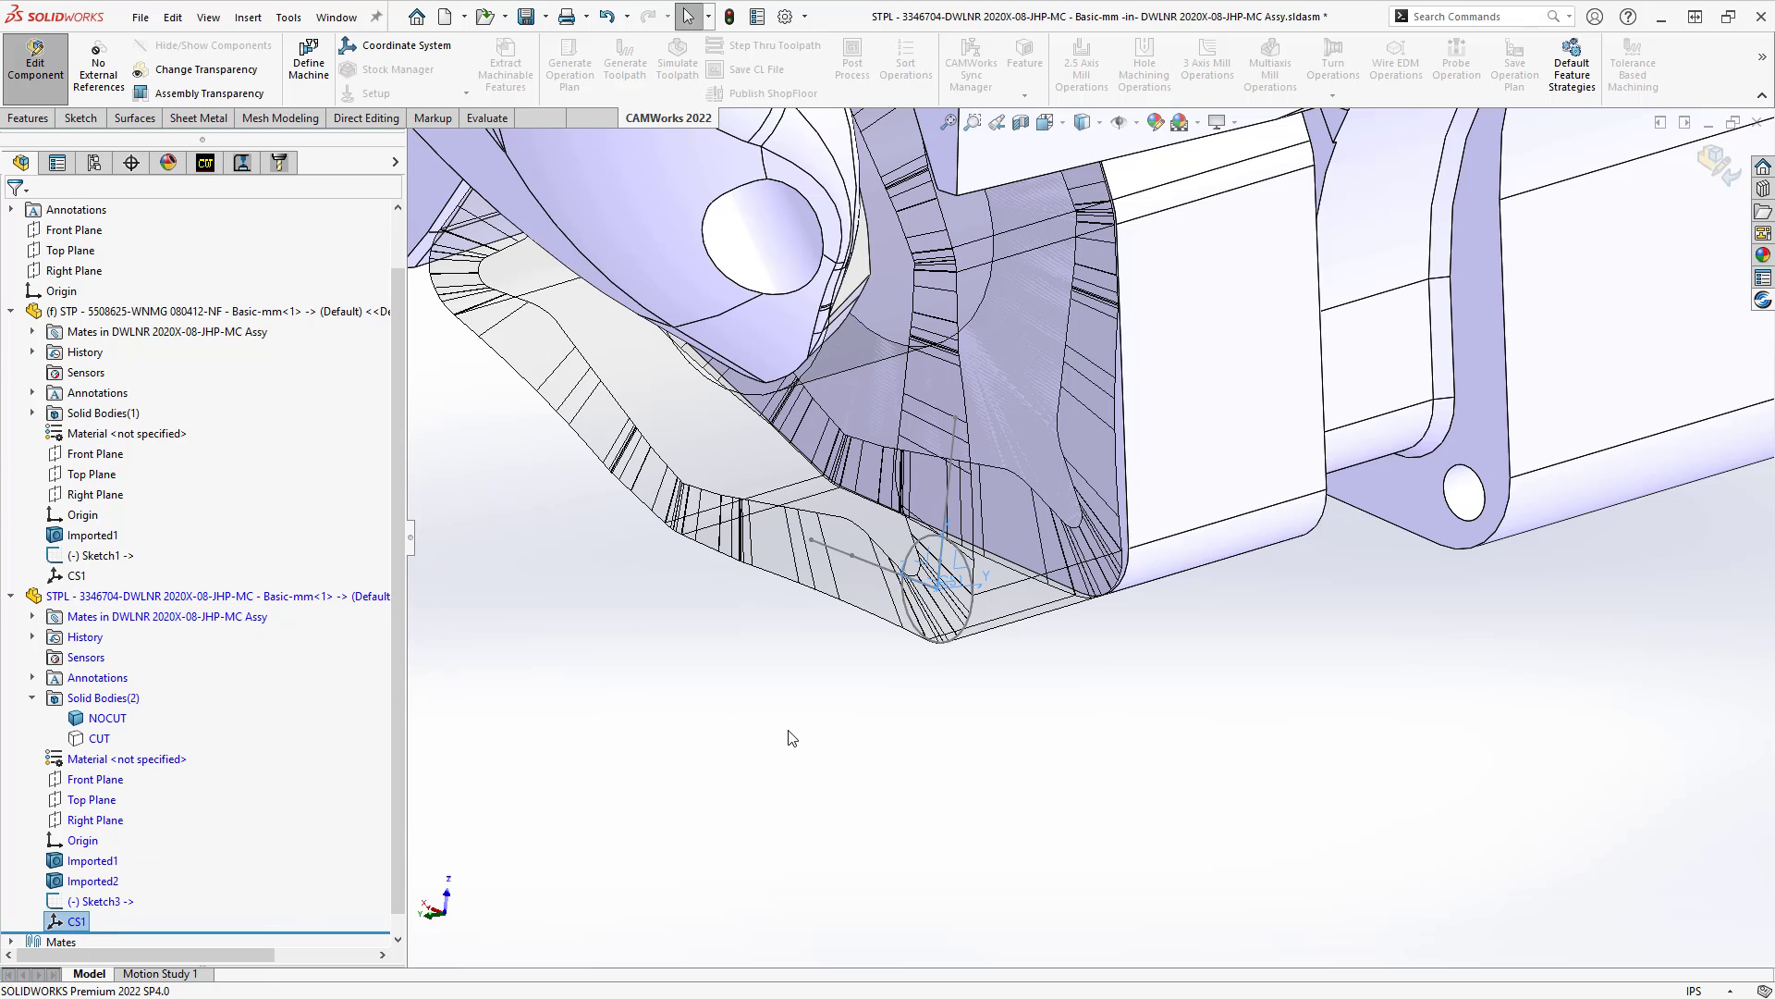
{"action": "middle_click_drag", "start_coordinate": [1046, 706], "coordinate": [809, 749]}
{"action": "left_click", "coordinate": [77, 921]}
{"action": "scroll", "coordinate": [868, 729], "scroll_direction": "up", "scroll_amount": 6}
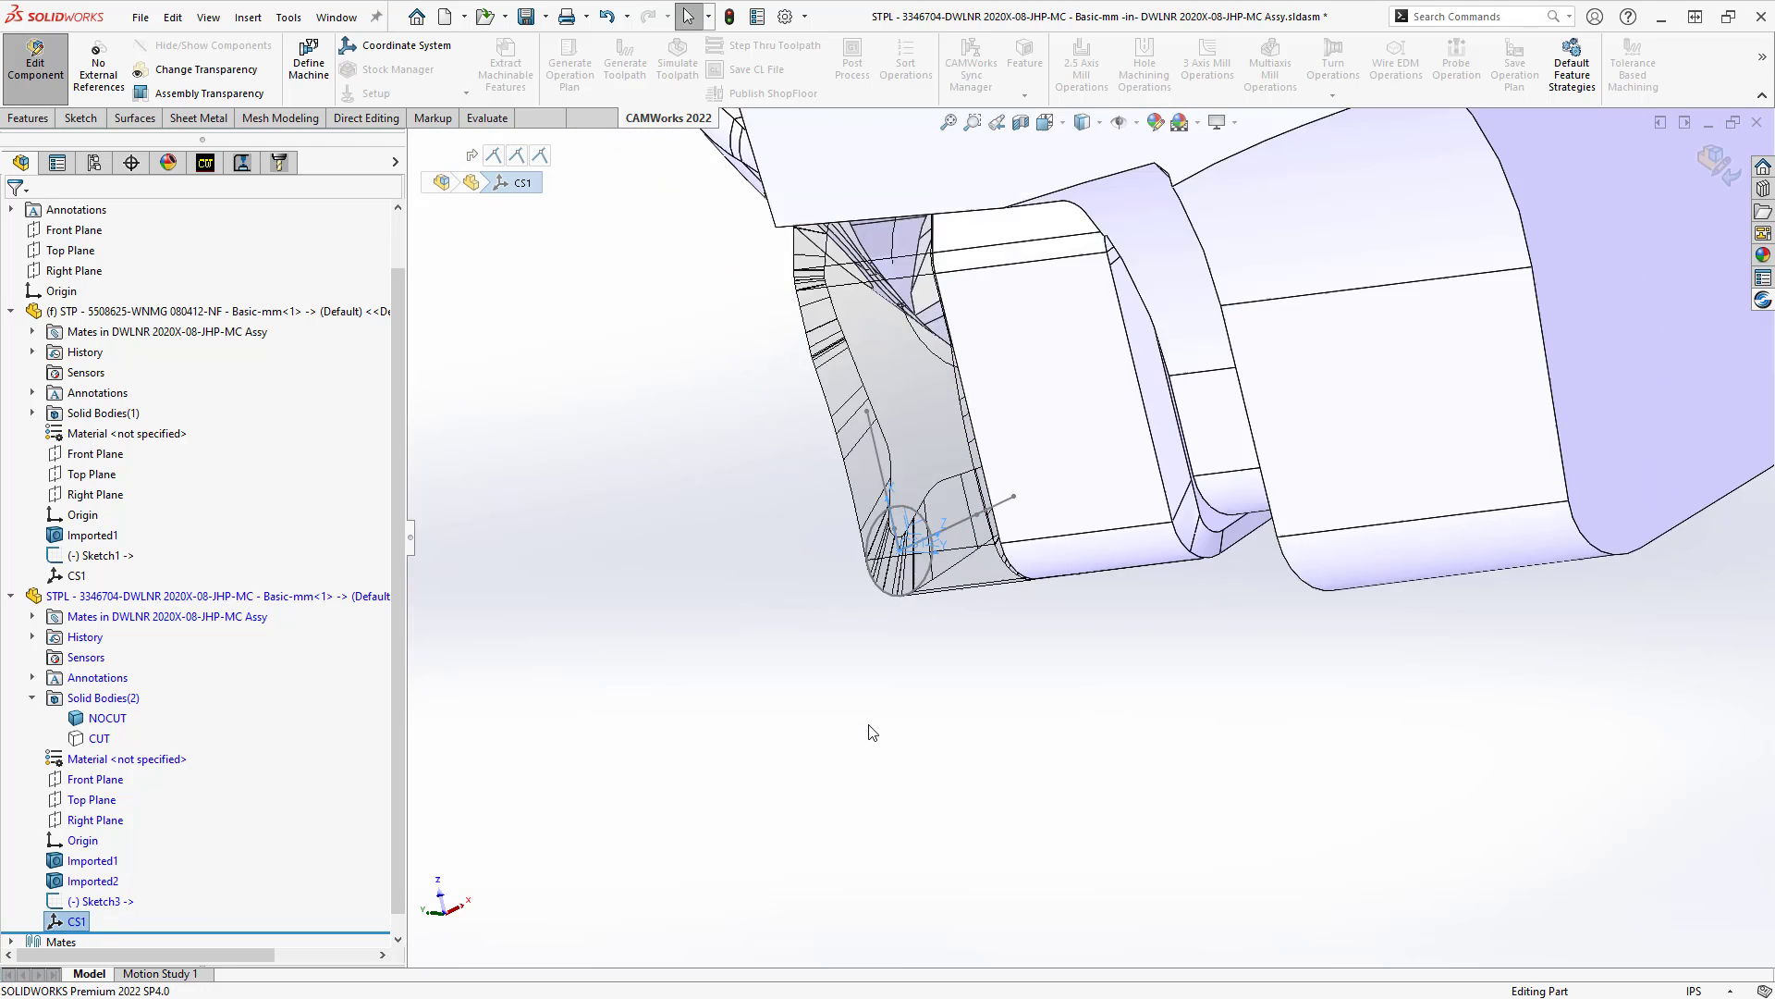
{"action": "scroll", "coordinate": [985, 607], "scroll_direction": "up", "scroll_amount": 2}
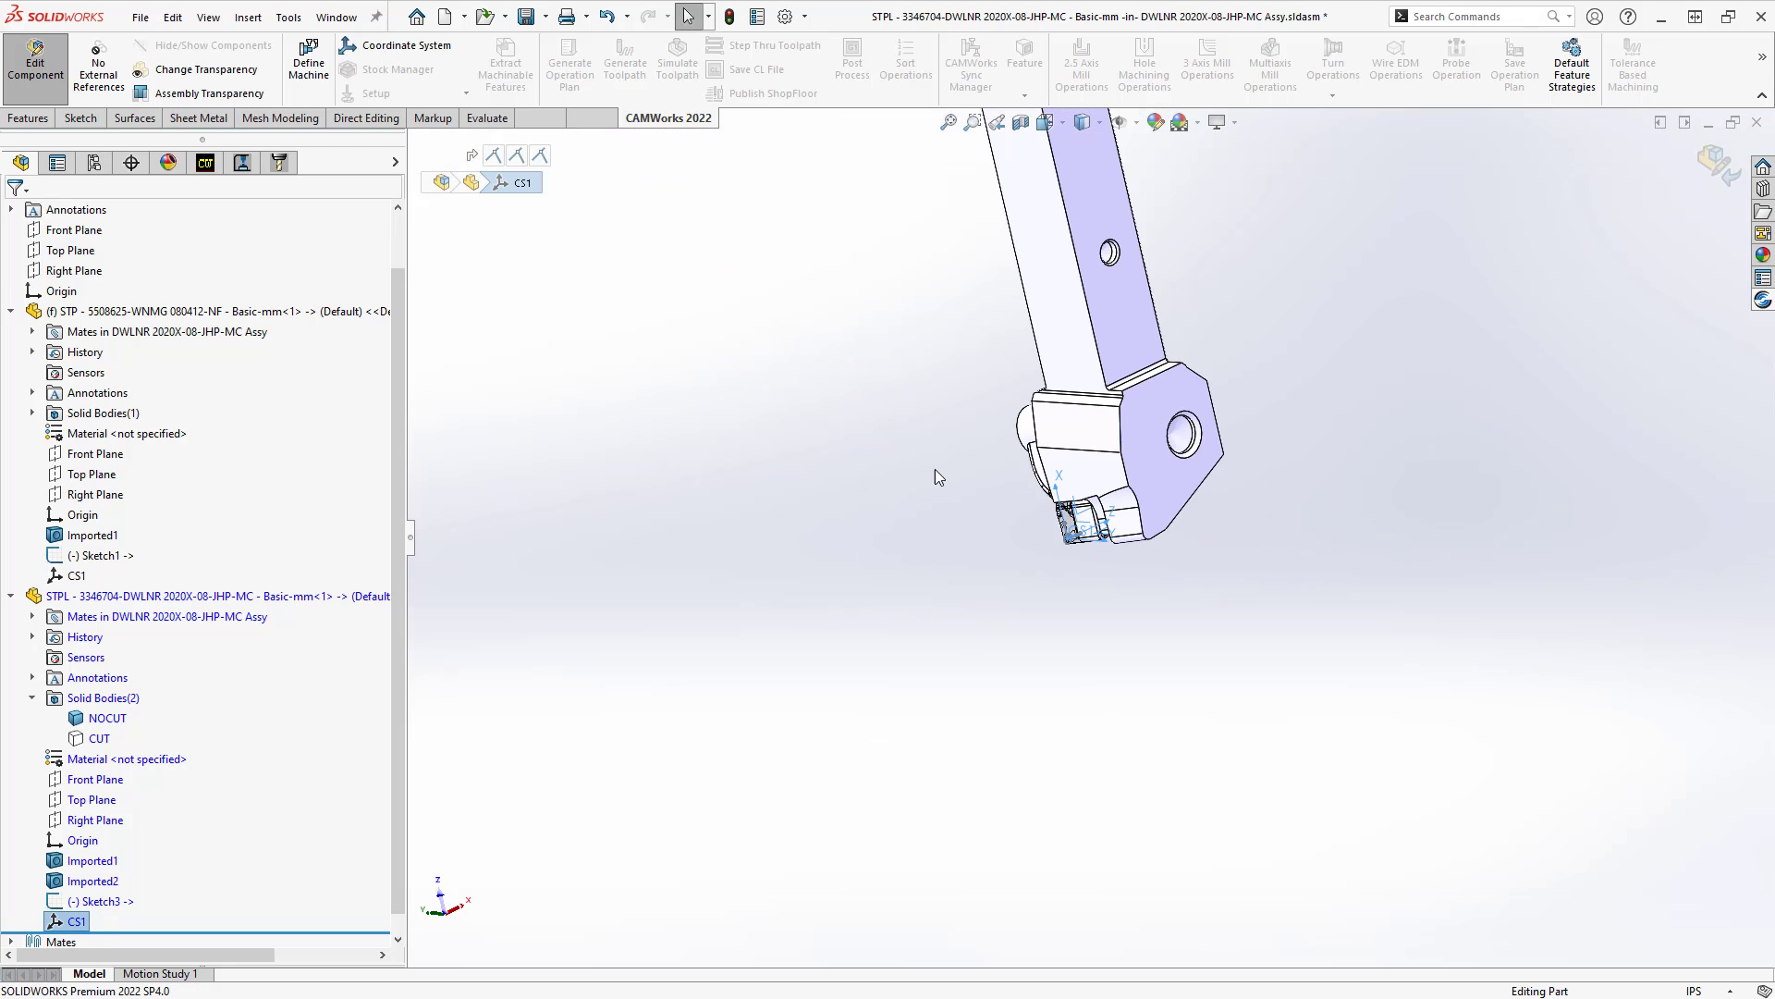
{"action": "left_click", "coordinate": [1718, 163]}
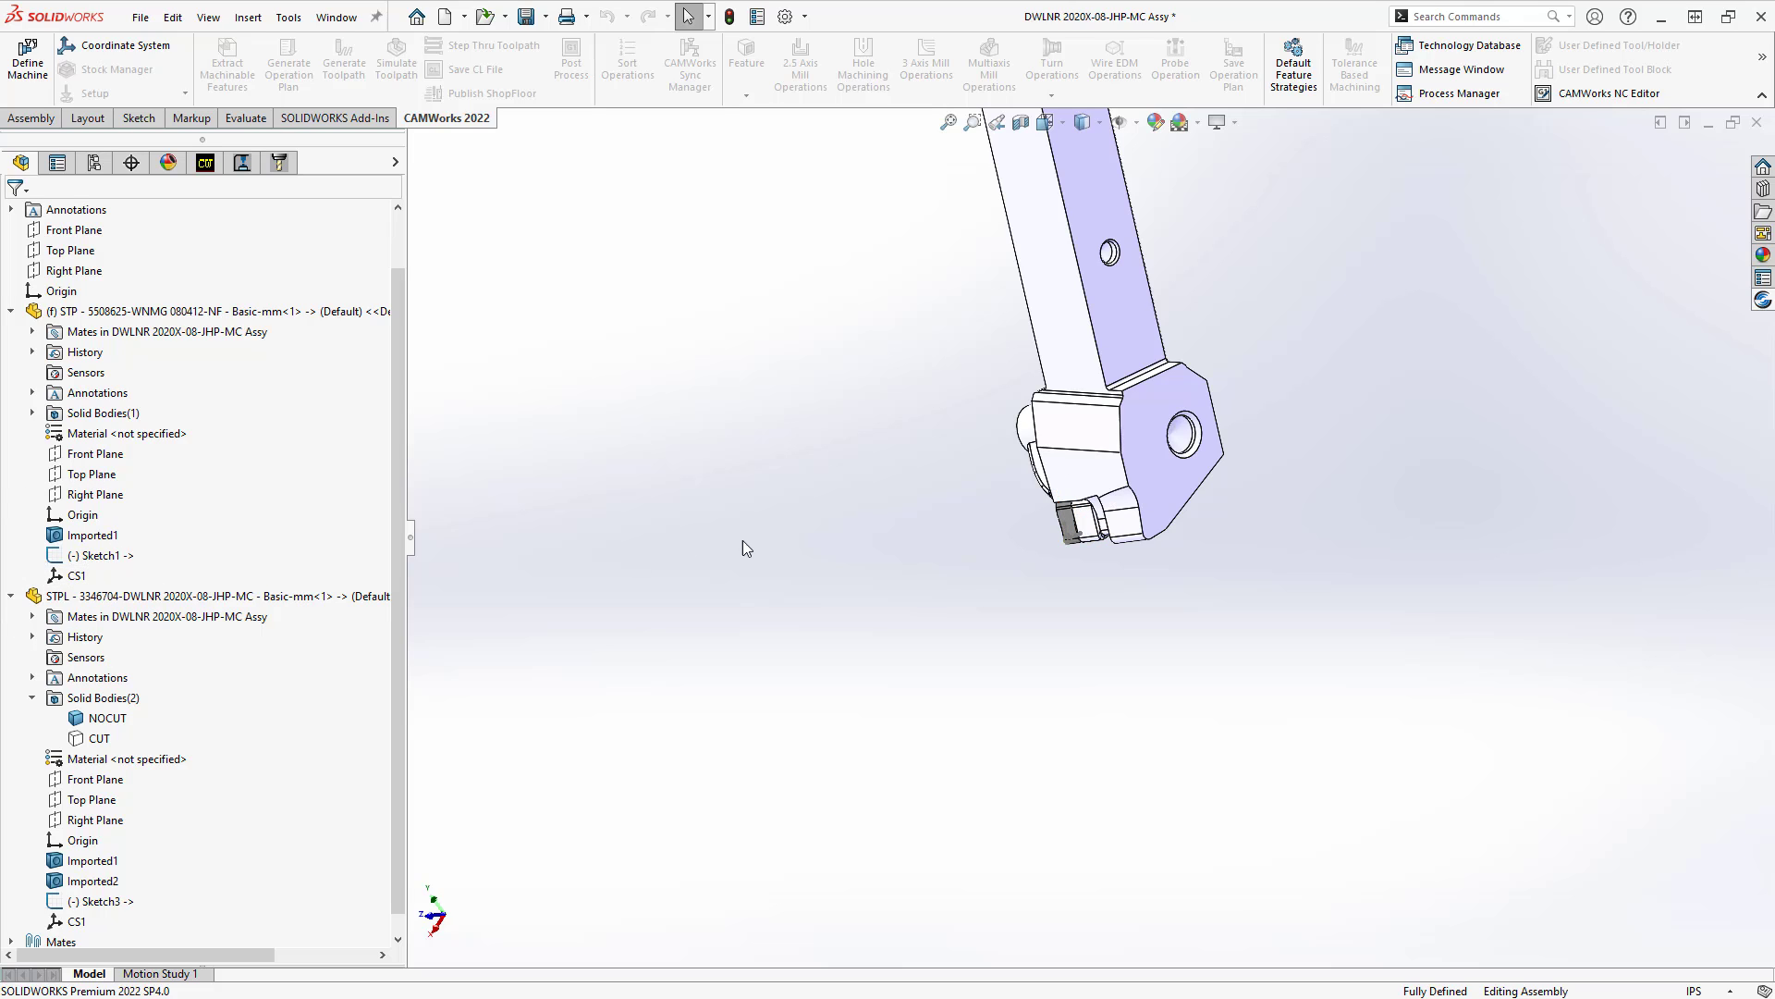
Orbit the tool assembly so the STPL holder and WNMG insert stand upright in full view.
{"action": "middle_click_drag", "start_coordinate": [780, 604], "coordinate": [1062, 529]}
{"action": "scroll", "coordinate": [277, 407], "scroll_direction": "up", "scroll_amount": 2}
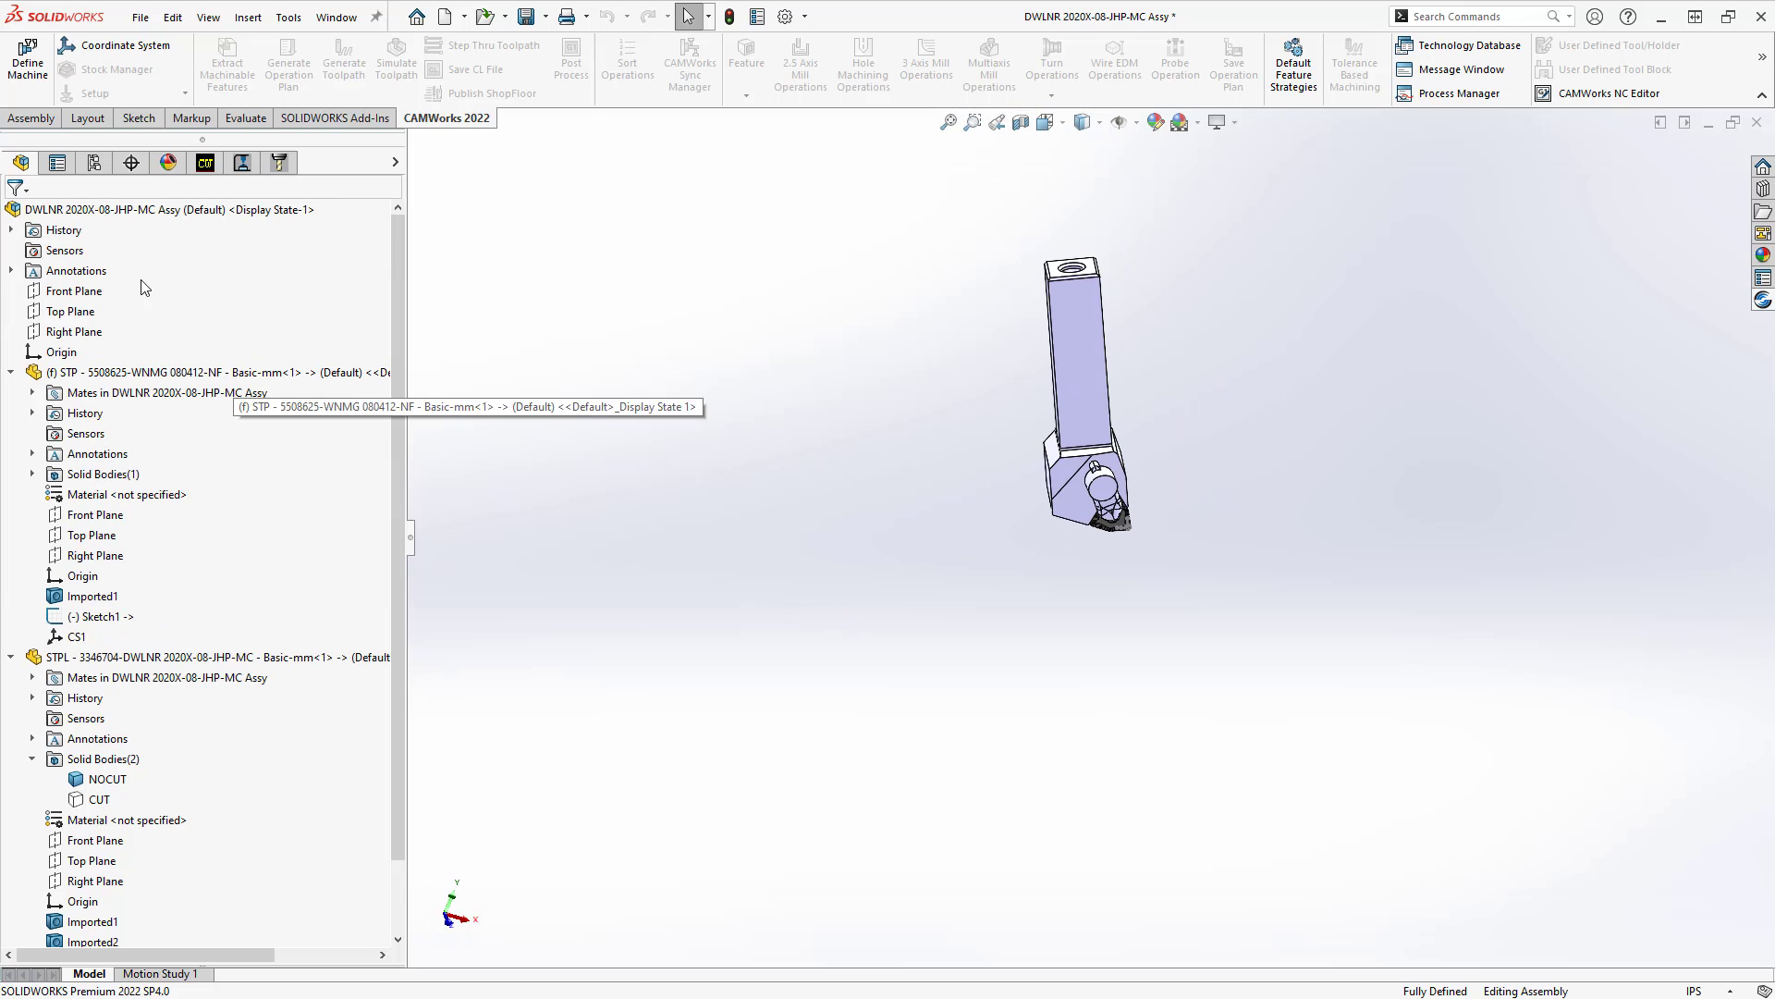
{"action": "left_click", "coordinate": [80, 213]}
{"action": "middle_click_drag", "start_coordinate": [1058, 520], "coordinate": [1008, 416]}
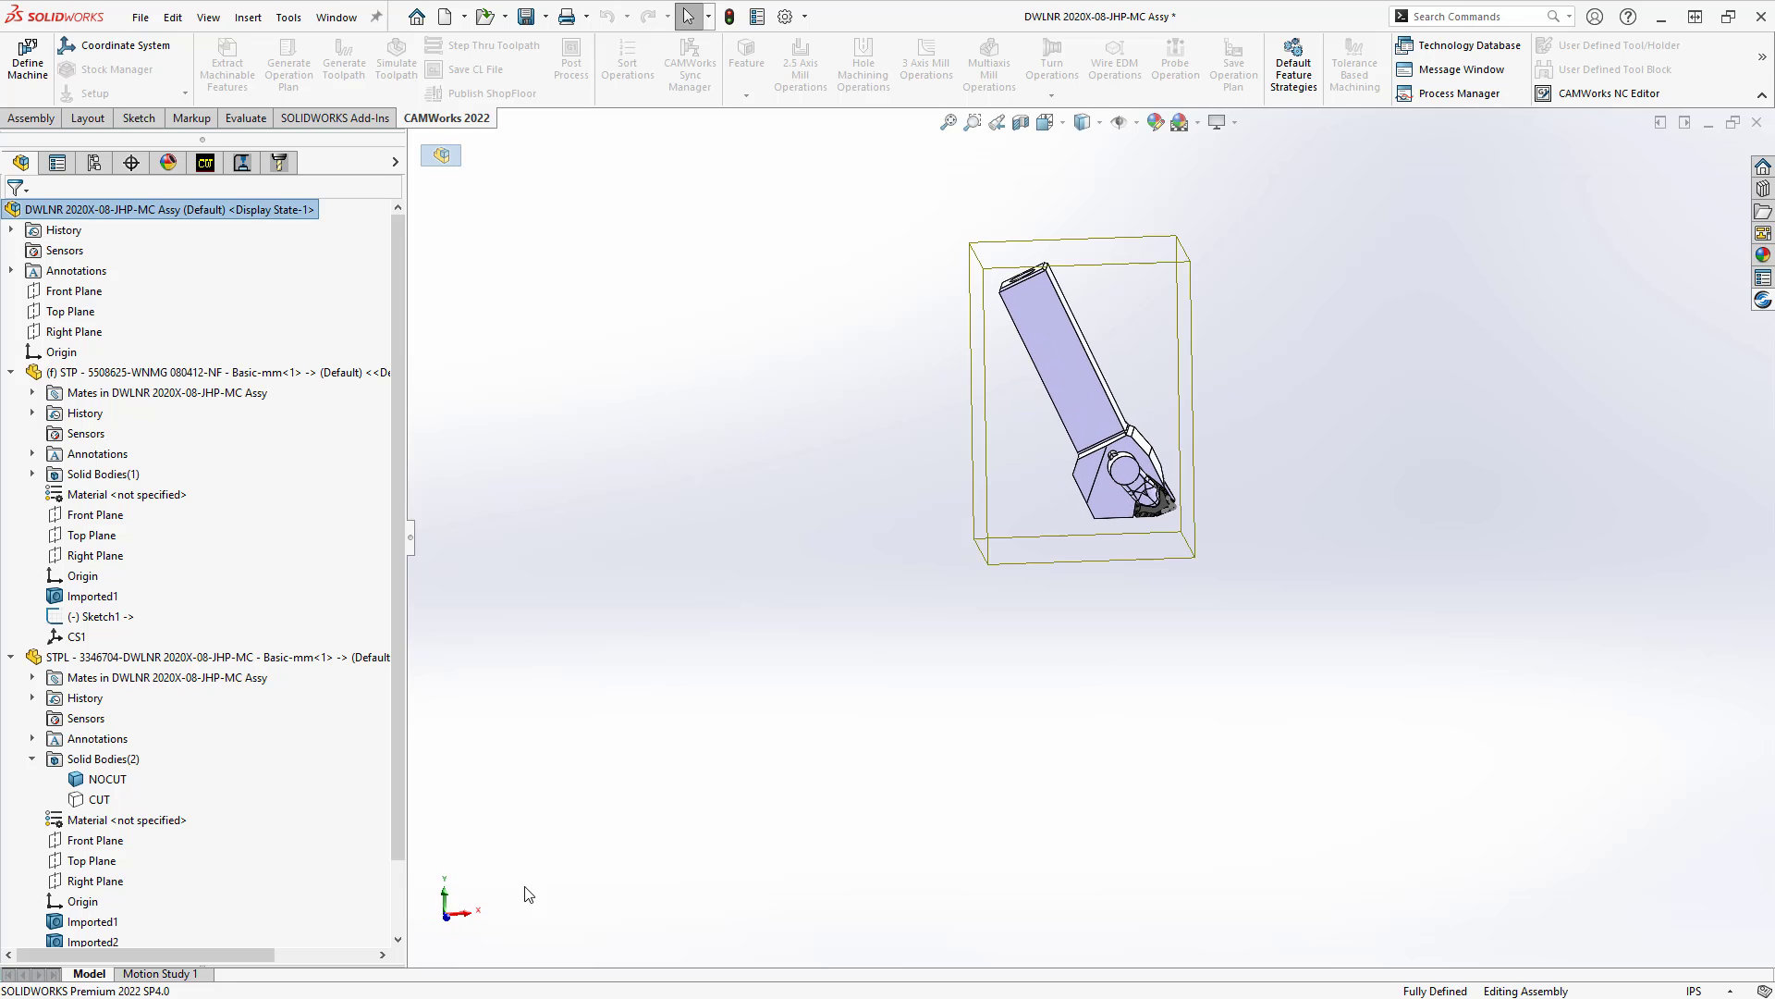
{"action": "left_click", "coordinate": [466, 912]}
{"action": "middle_click_drag", "start_coordinate": [1090, 662], "coordinate": [1091, 623]}
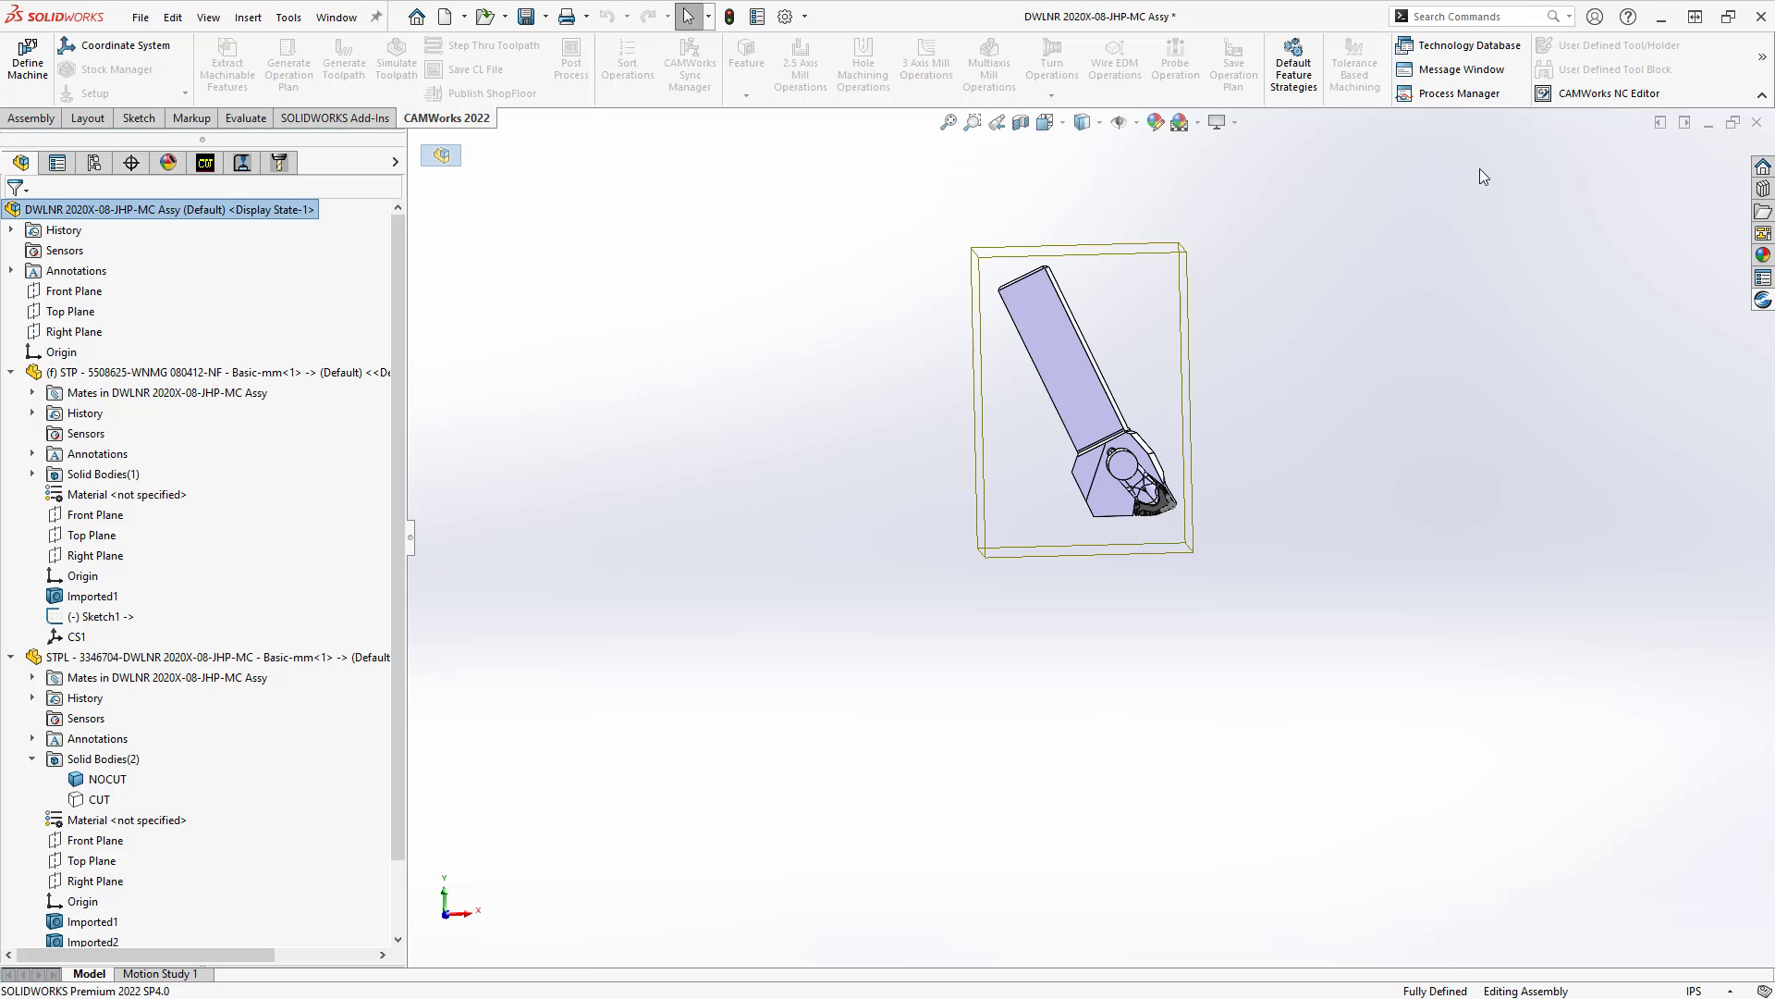
In the Technology Database's user-defined turn inserts, select Test 3 (row 5) and browse for its model.
{"action": "left_click", "coordinate": [1423, 55]}
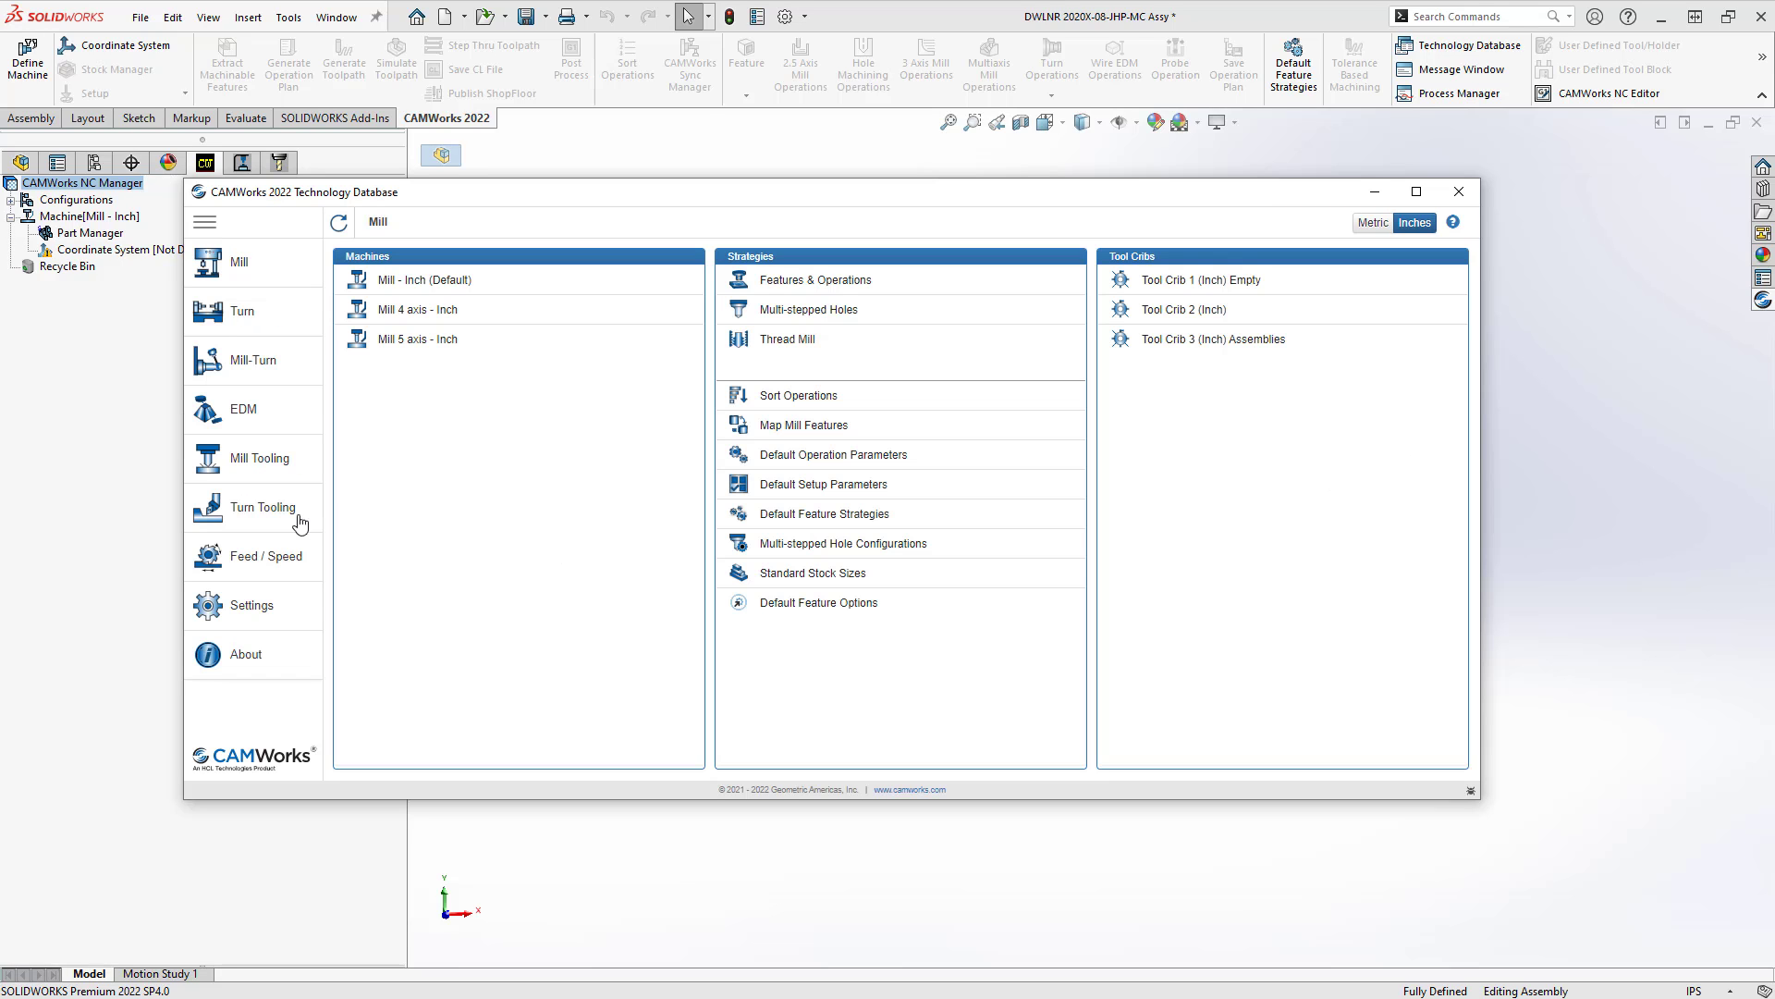
{"action": "left_click", "coordinate": [257, 516]}
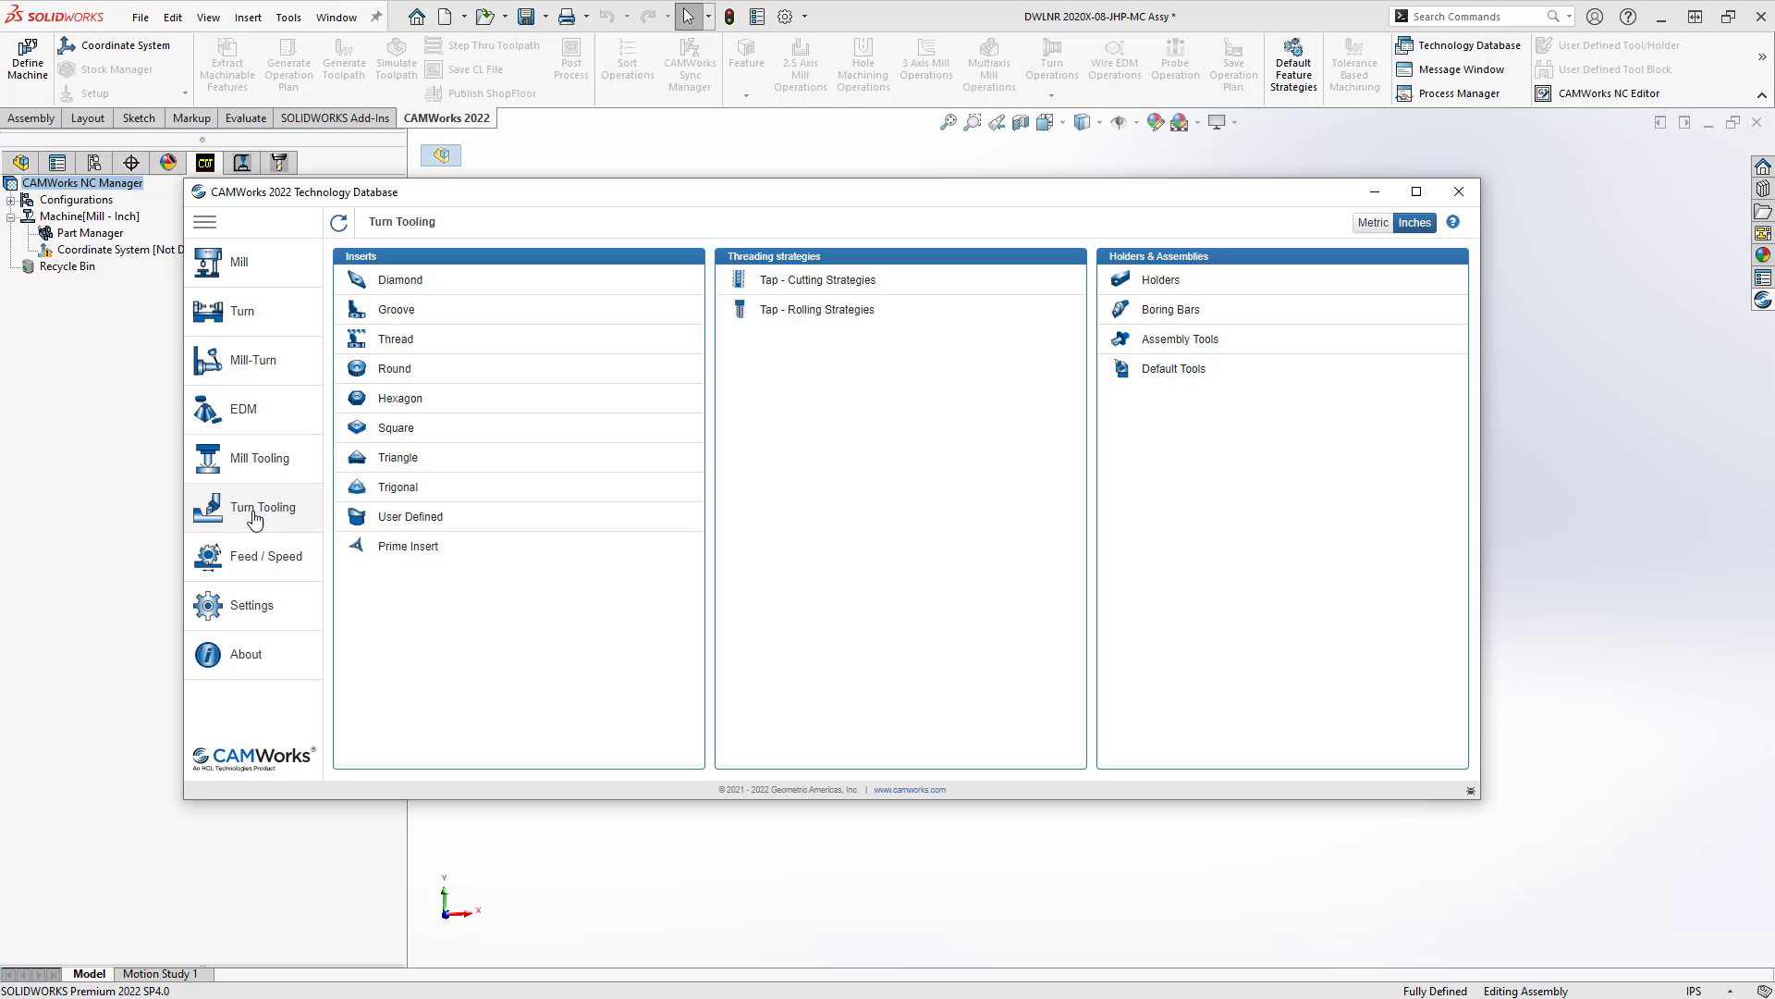
{"action": "left_click", "coordinate": [427, 519]}
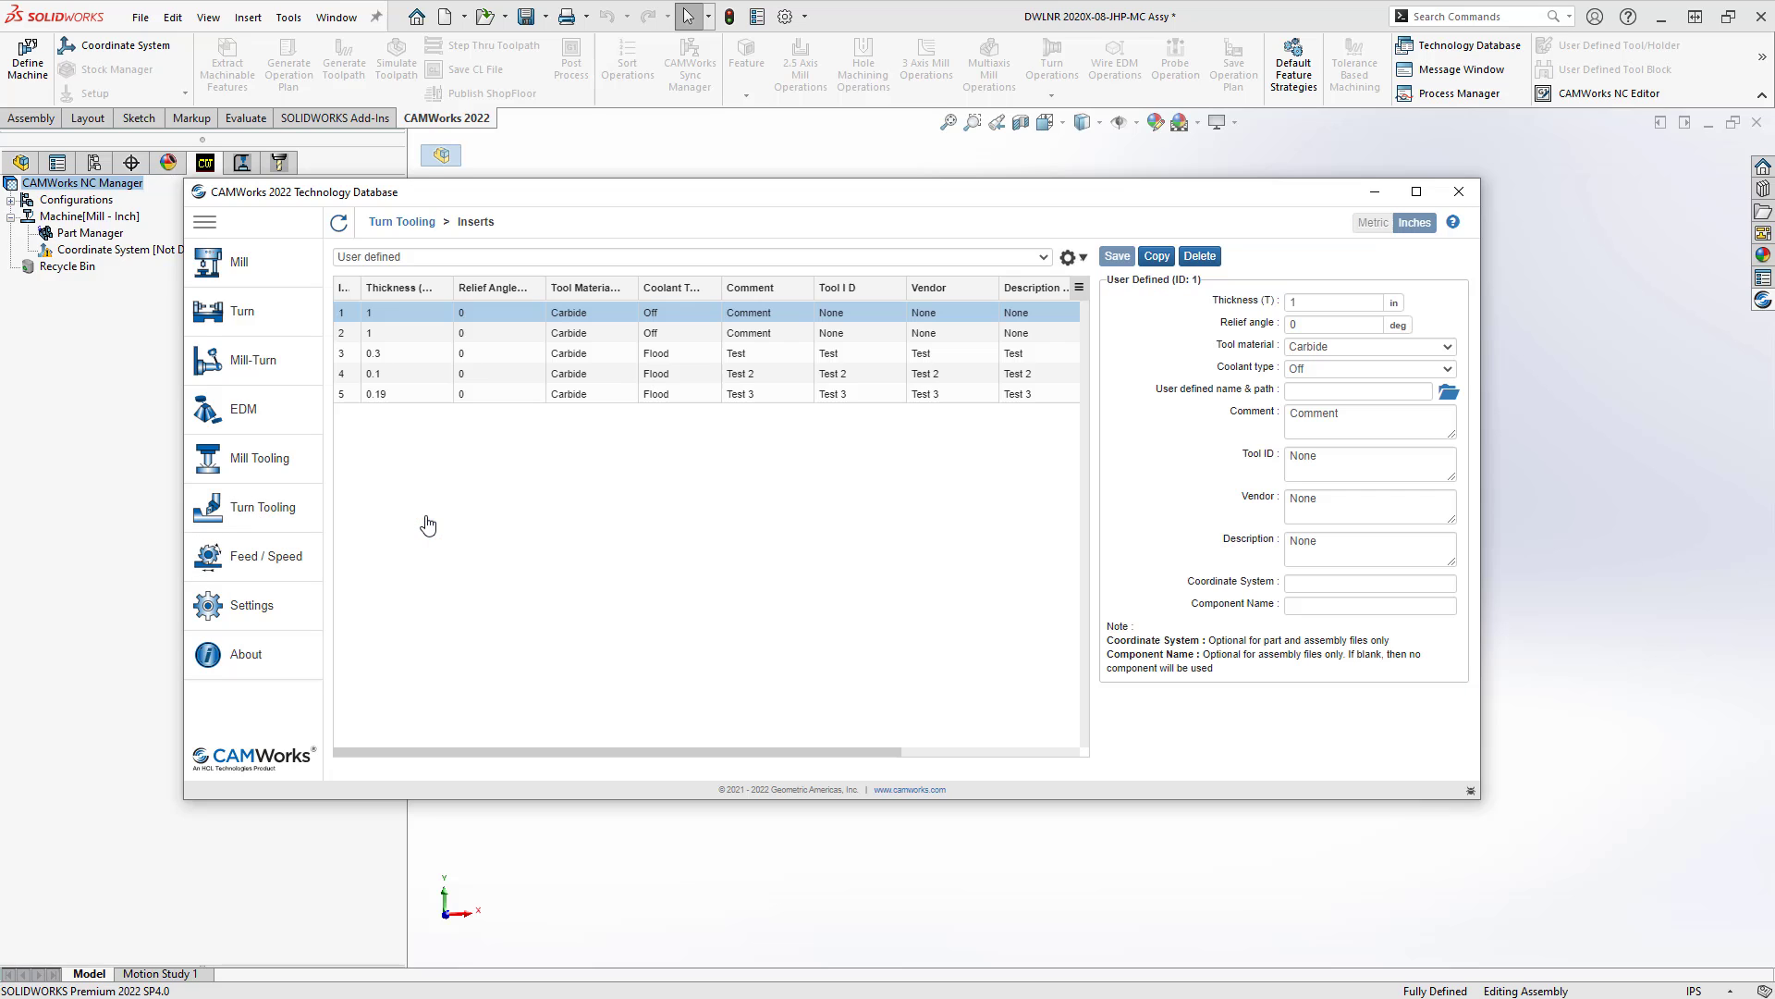
{"action": "left_click", "coordinate": [379, 396]}
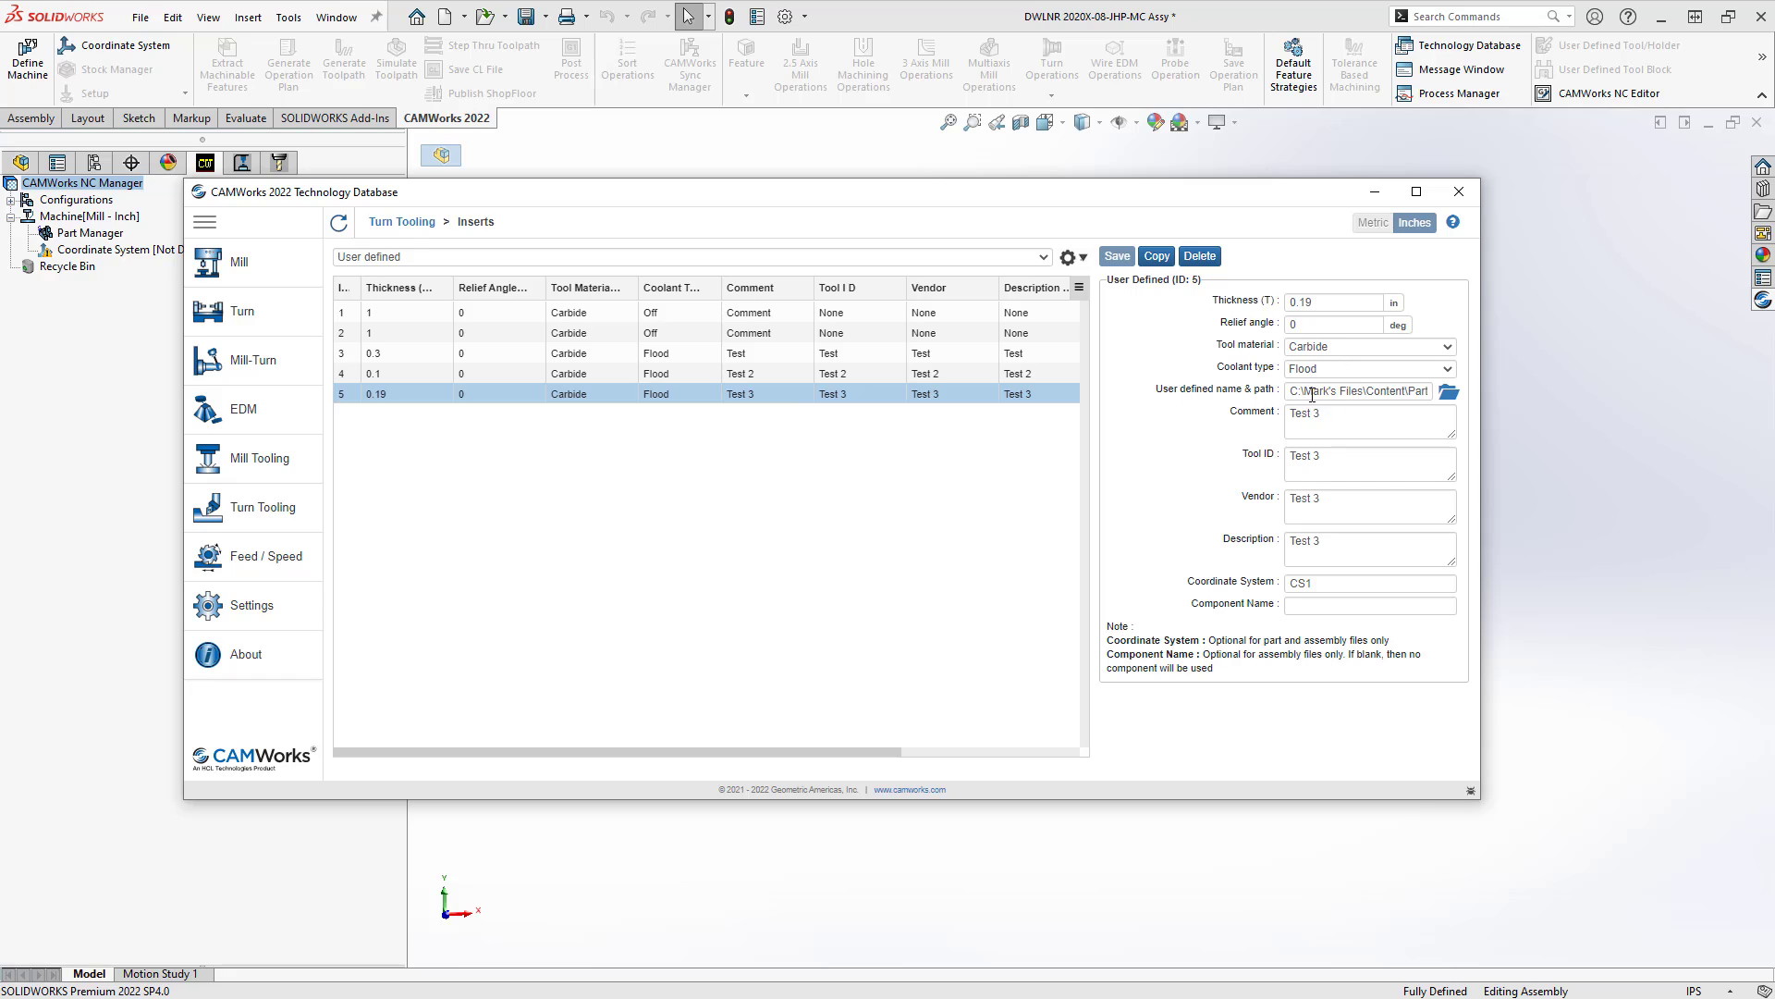
{"action": "left_click", "coordinate": [1449, 393]}
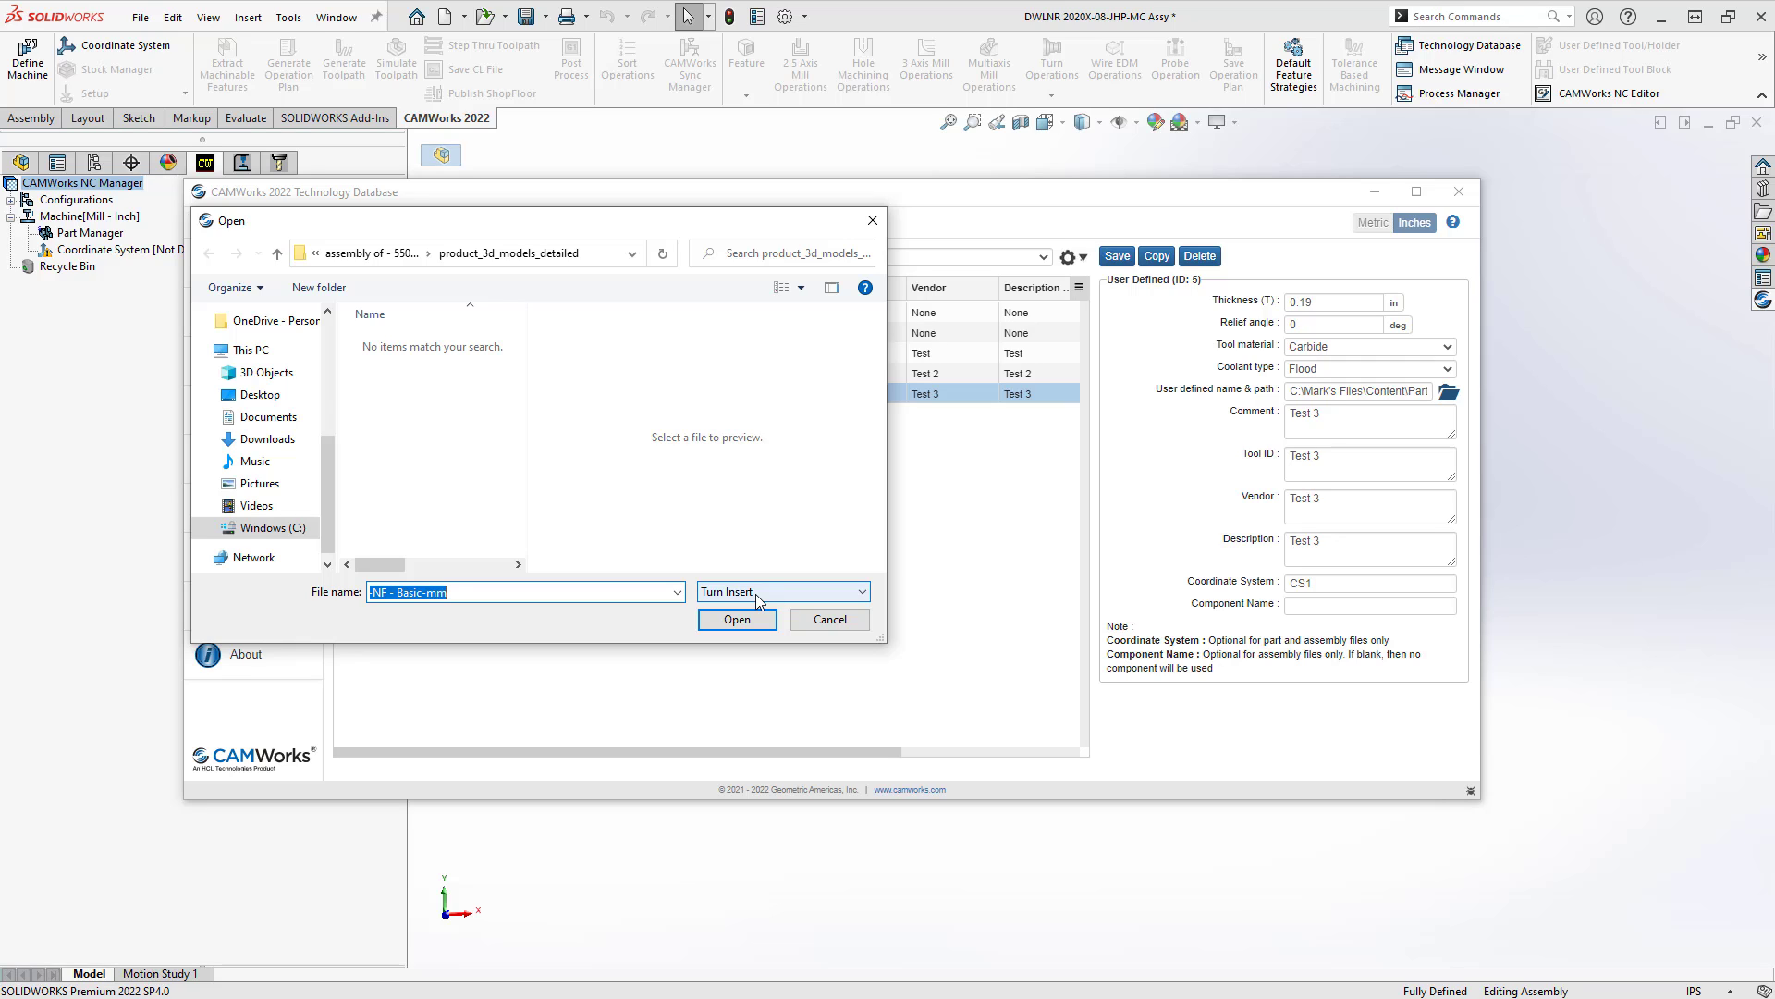
Preview the WNMG 080412 insert part file, cancel, and discard insert changes back at Turn Tooling.
{"action": "left_click", "coordinate": [756, 594]}
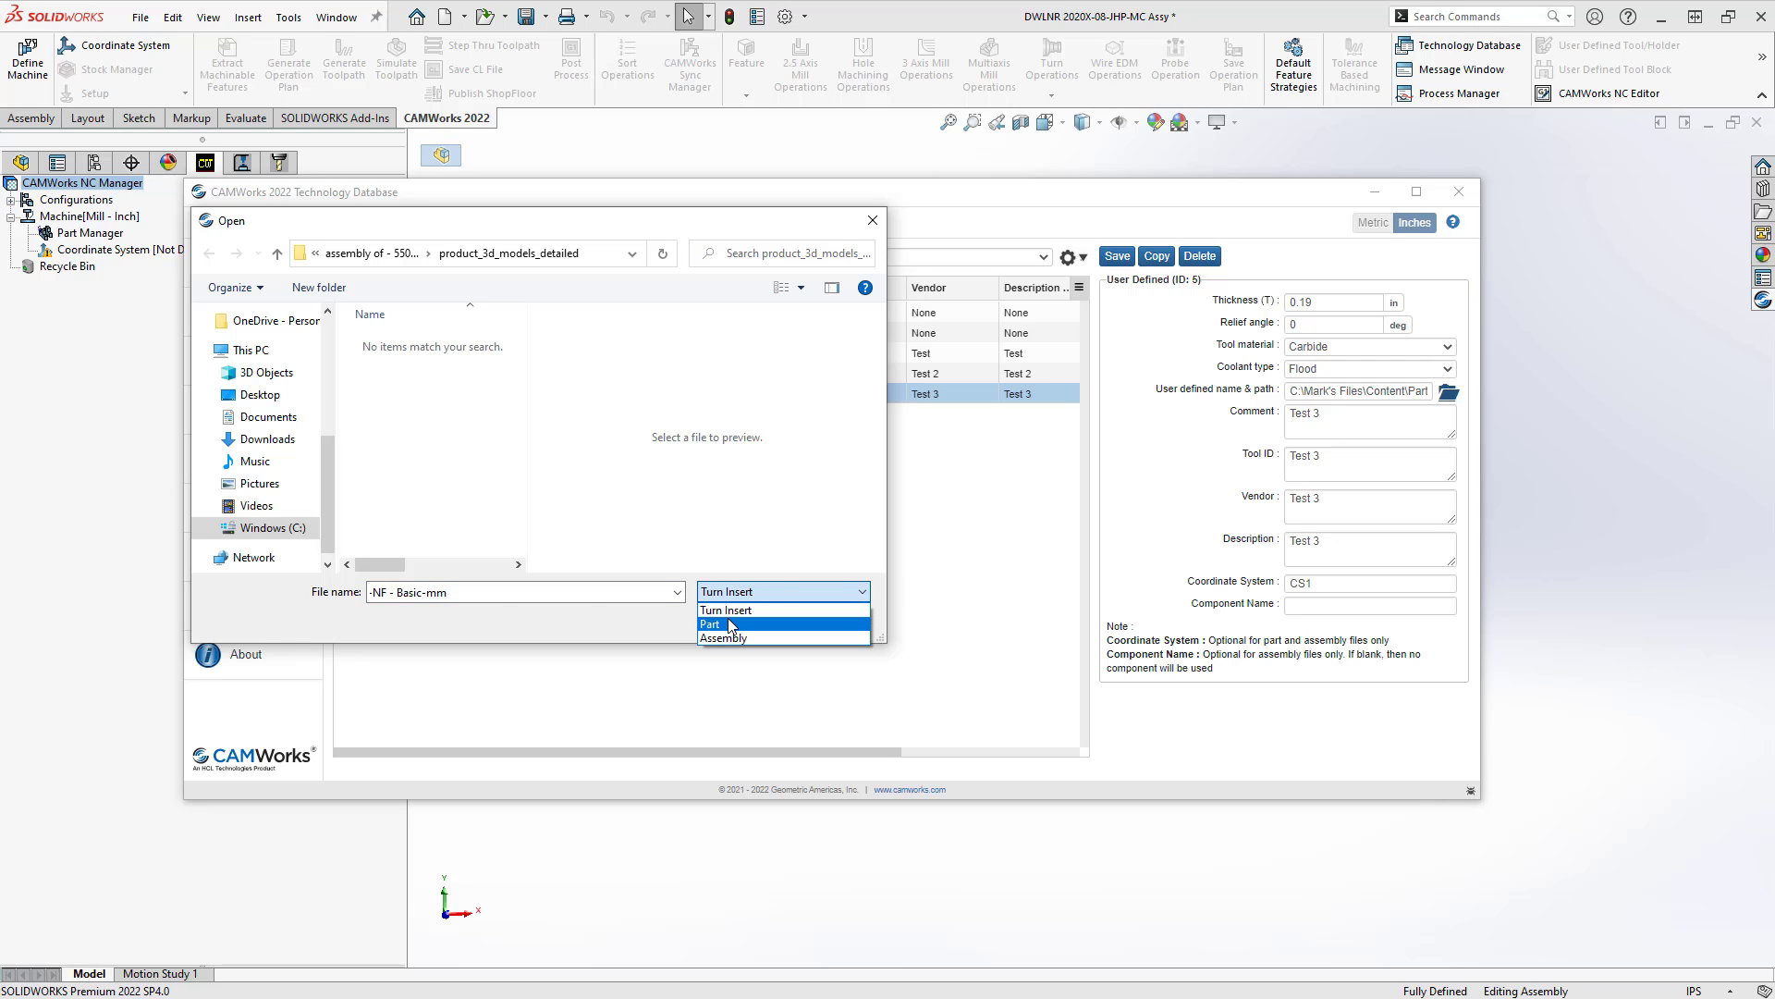
{"action": "left_click", "coordinate": [729, 624]}
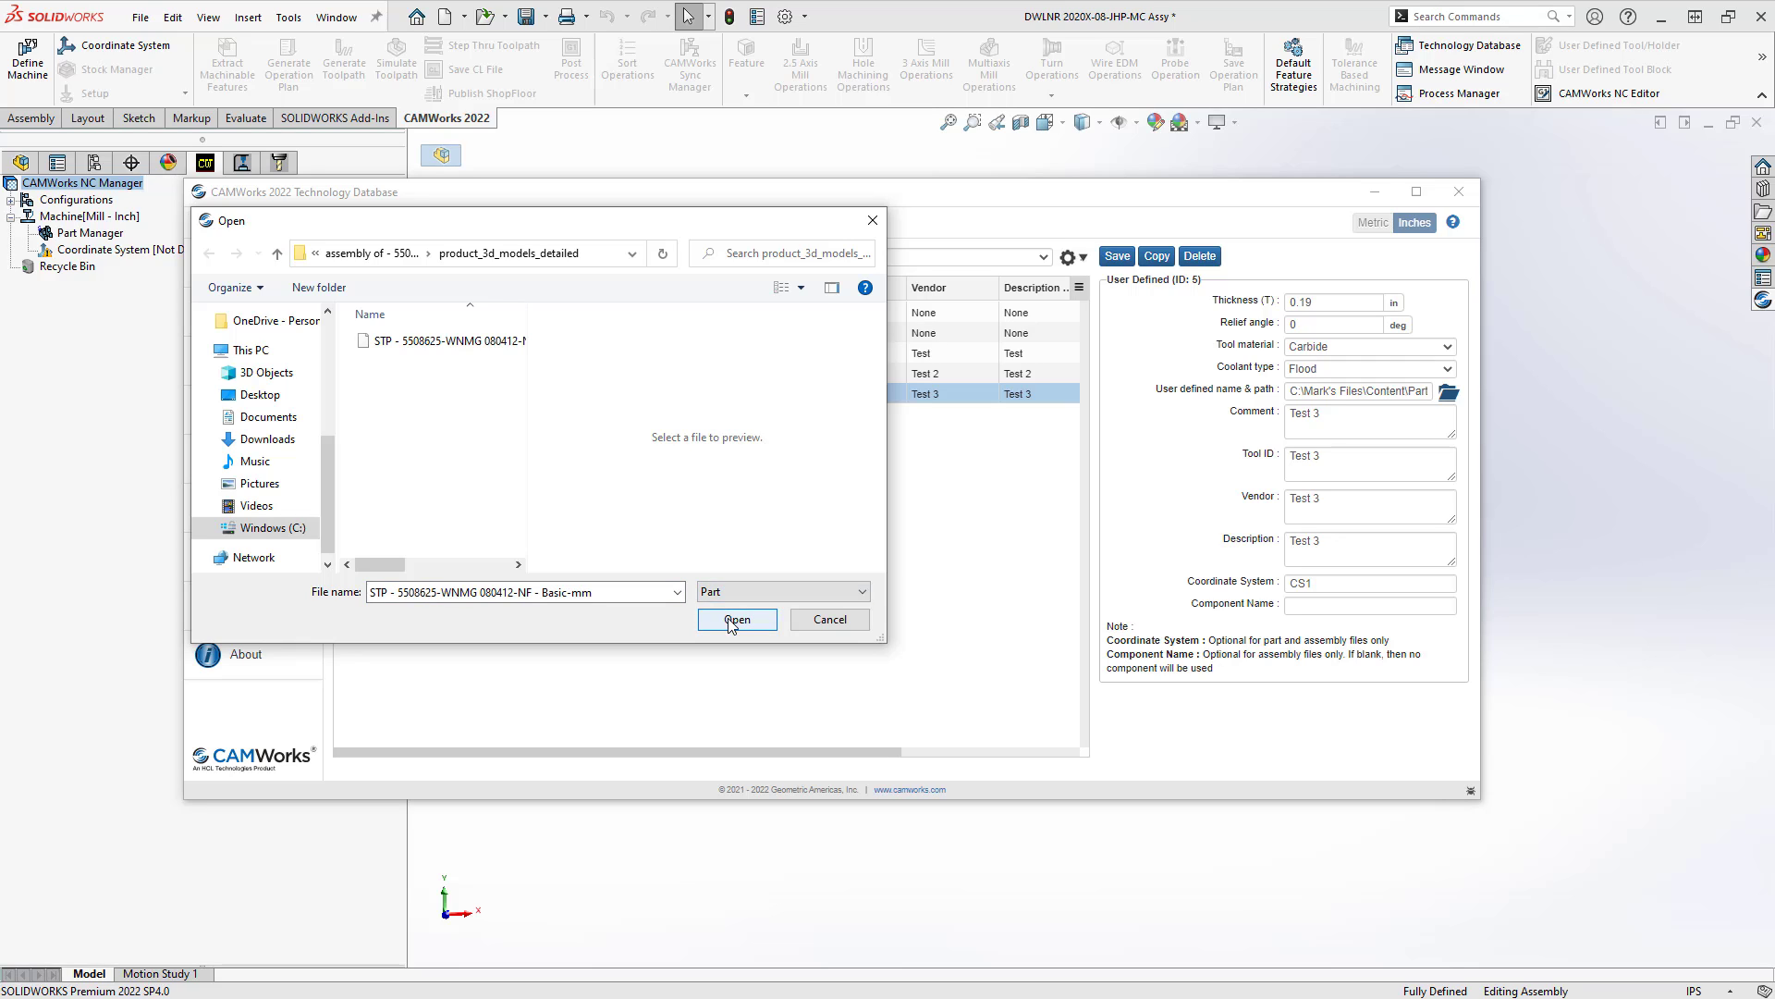
{"action": "left_click", "coordinate": [404, 344]}
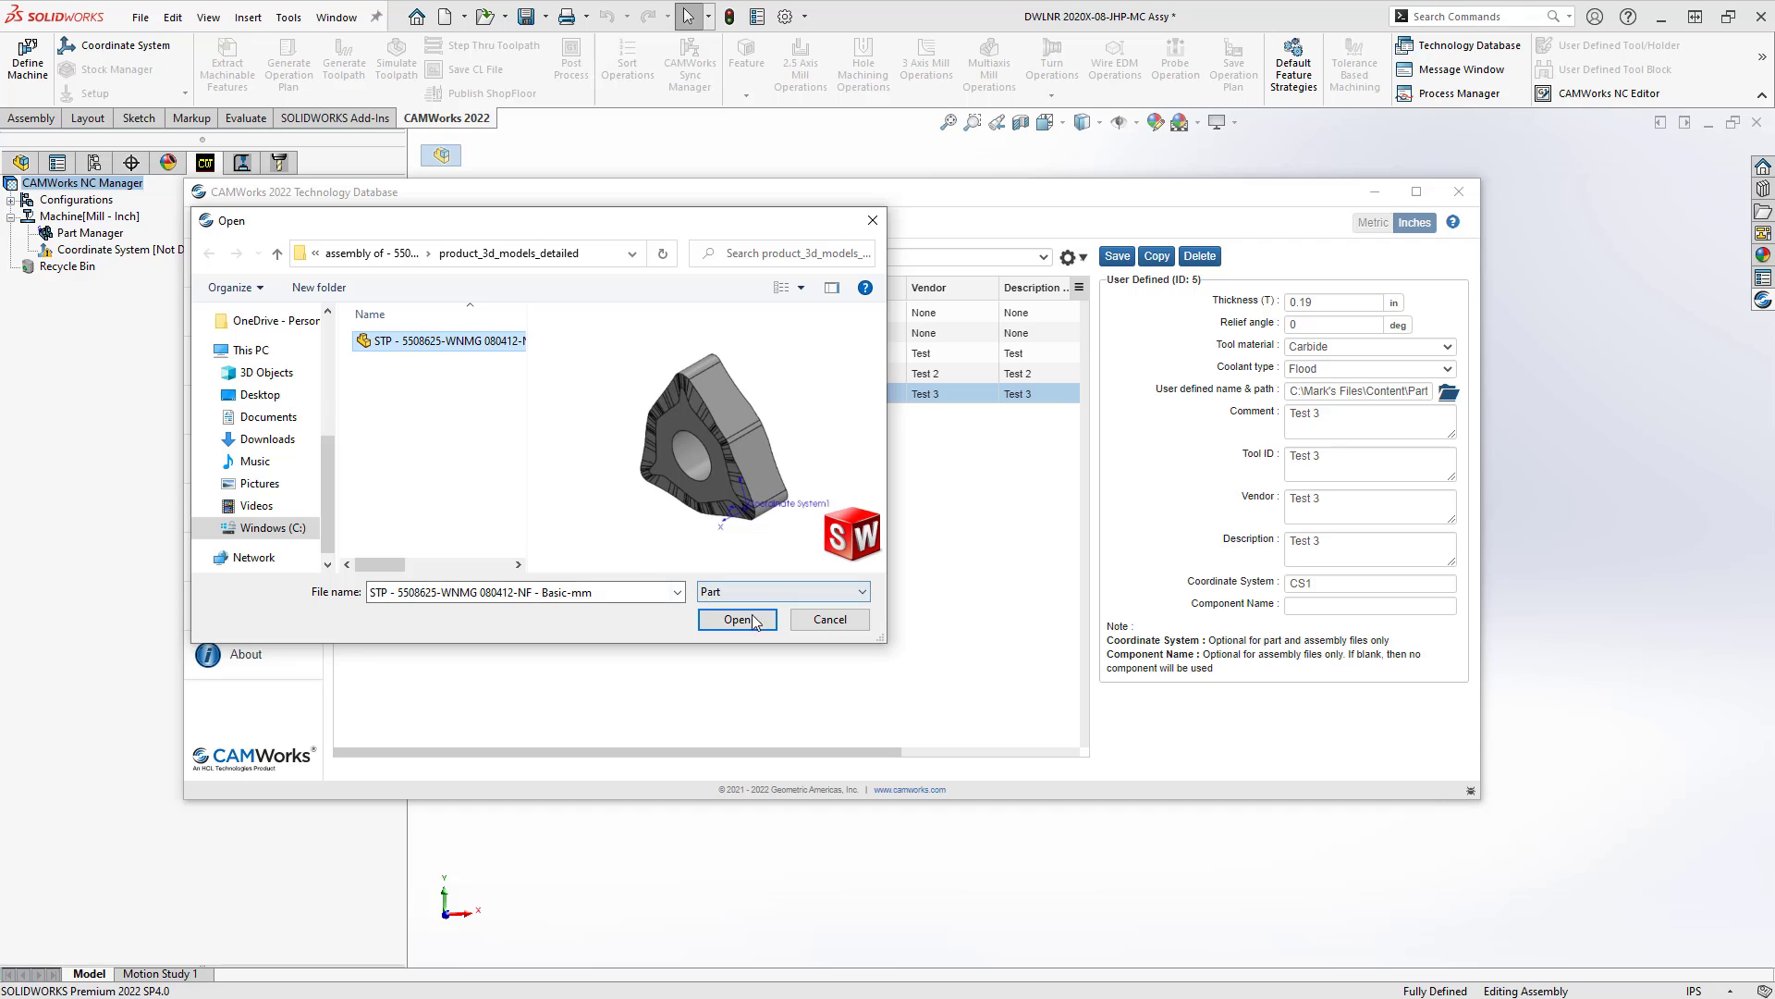
{"action": "left_click", "coordinate": [814, 595]}
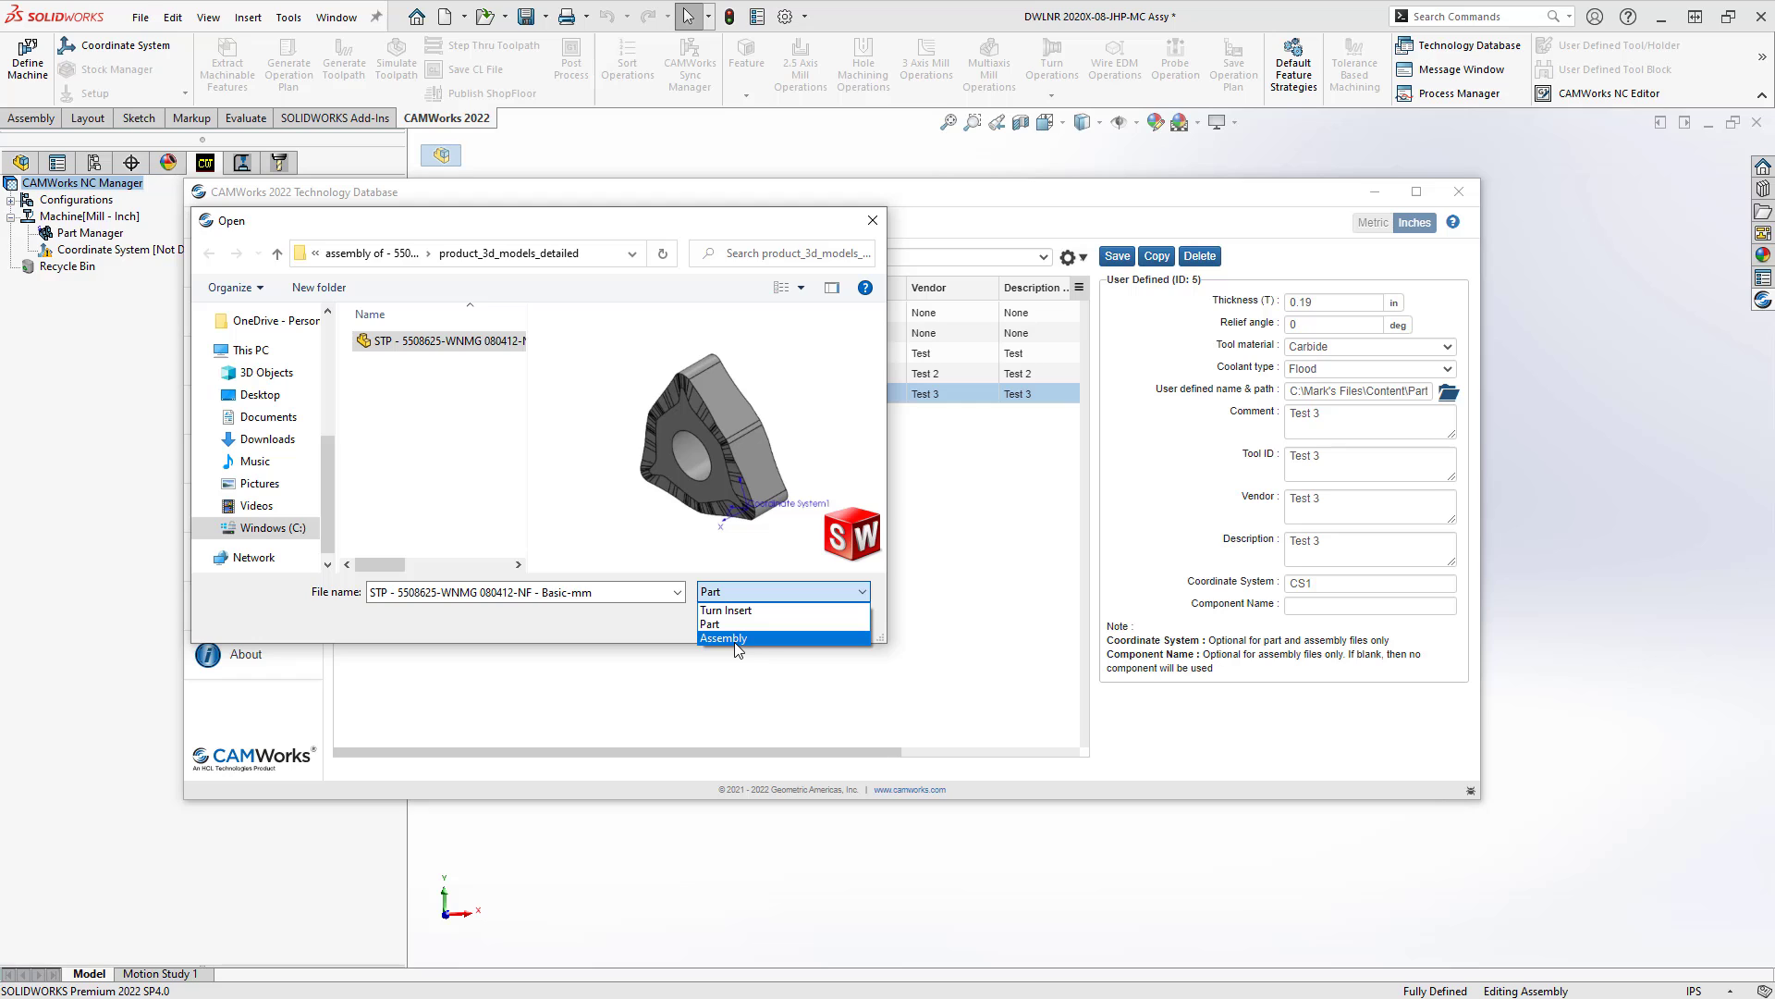
{"action": "left_click", "coordinate": [657, 624]}
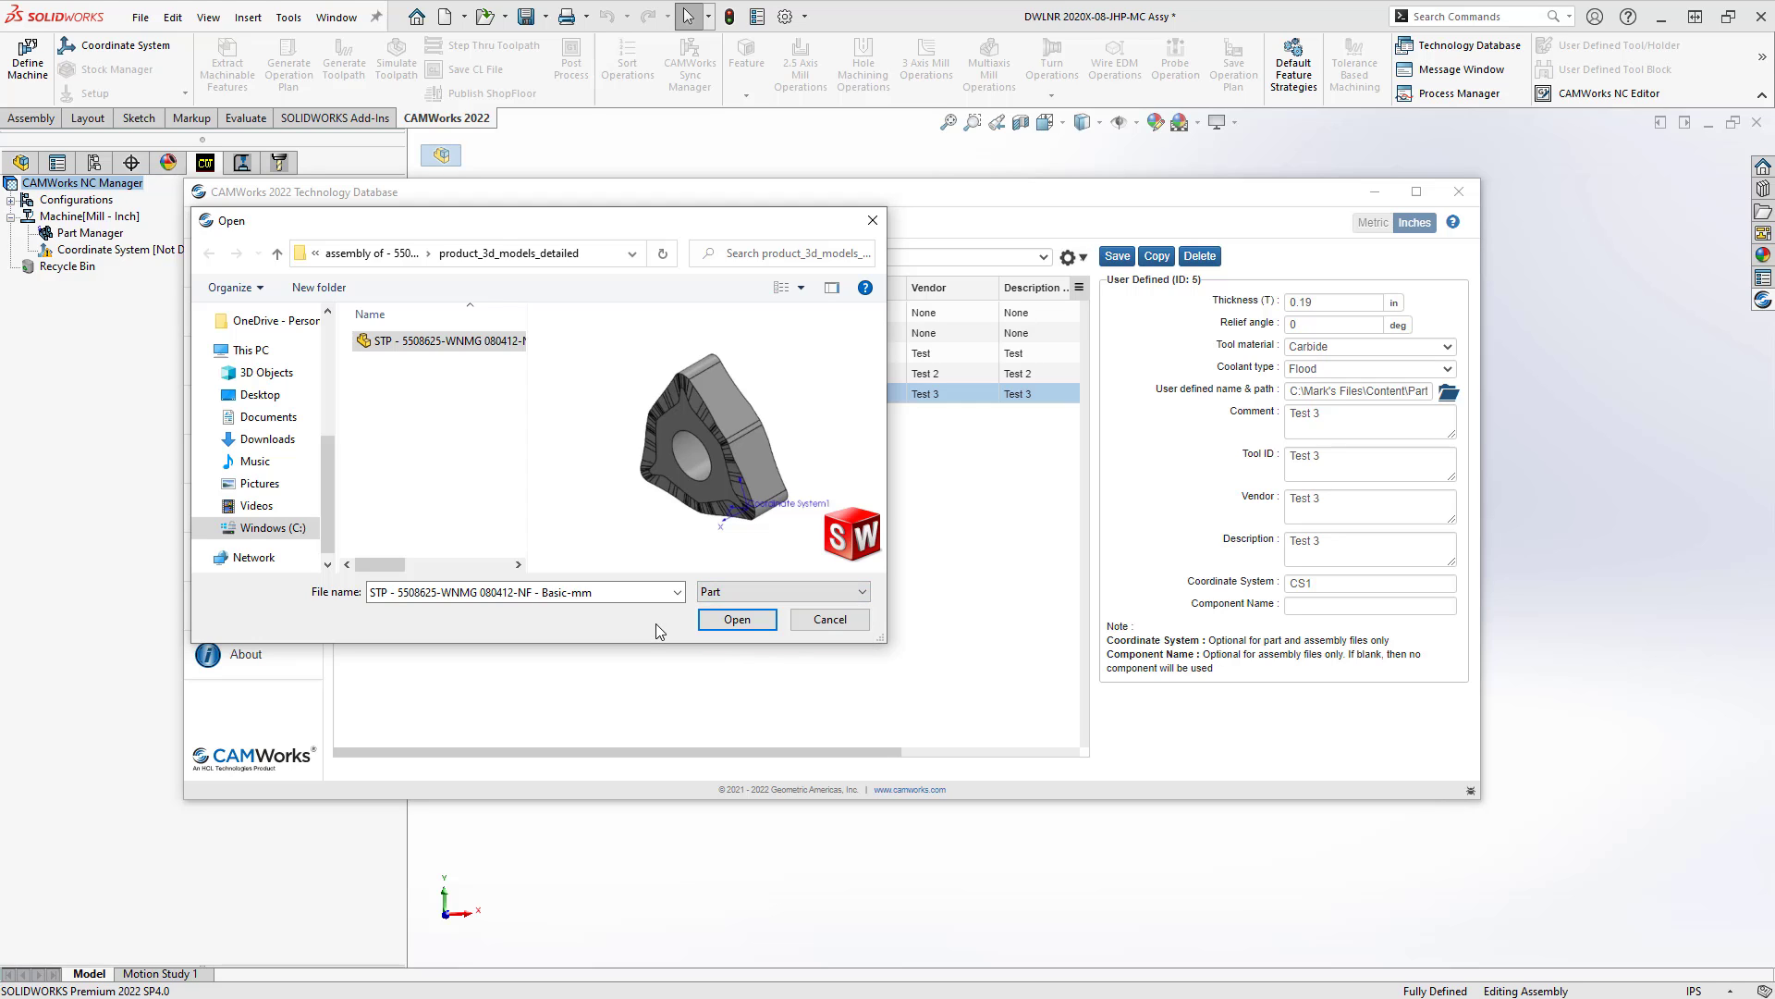
{"action": "left_click", "coordinate": [825, 621]}
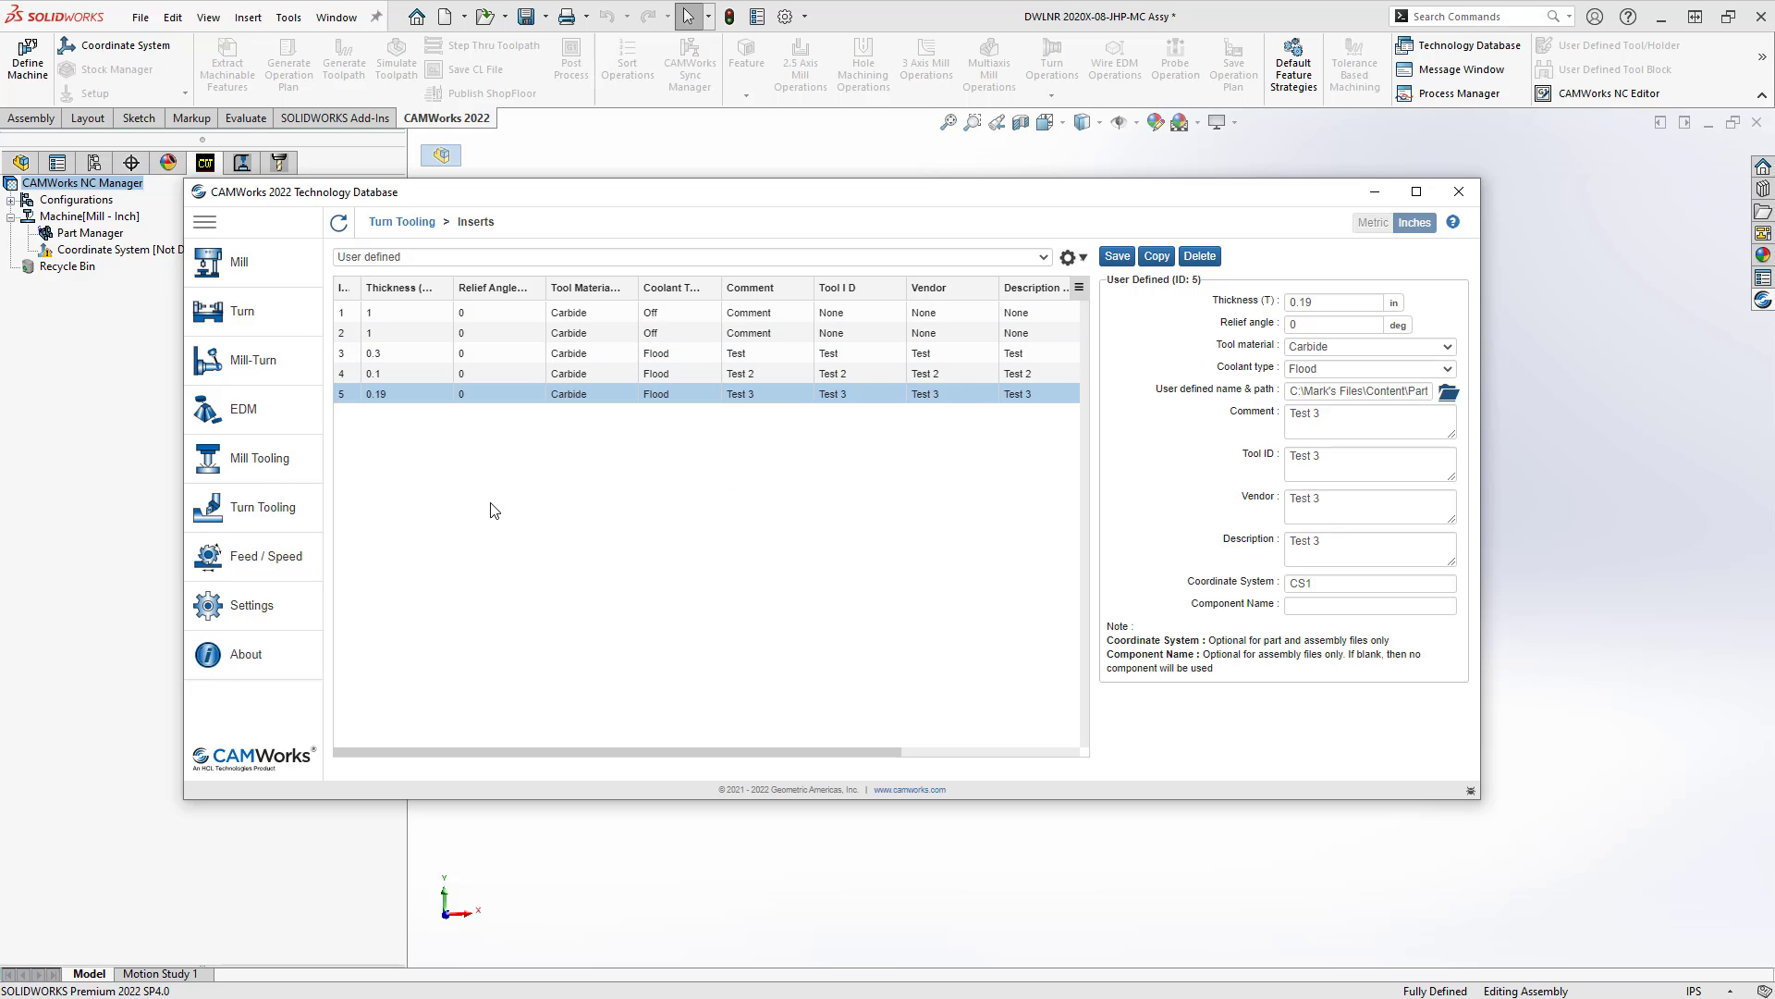
{"action": "left_click", "coordinate": [267, 513]}
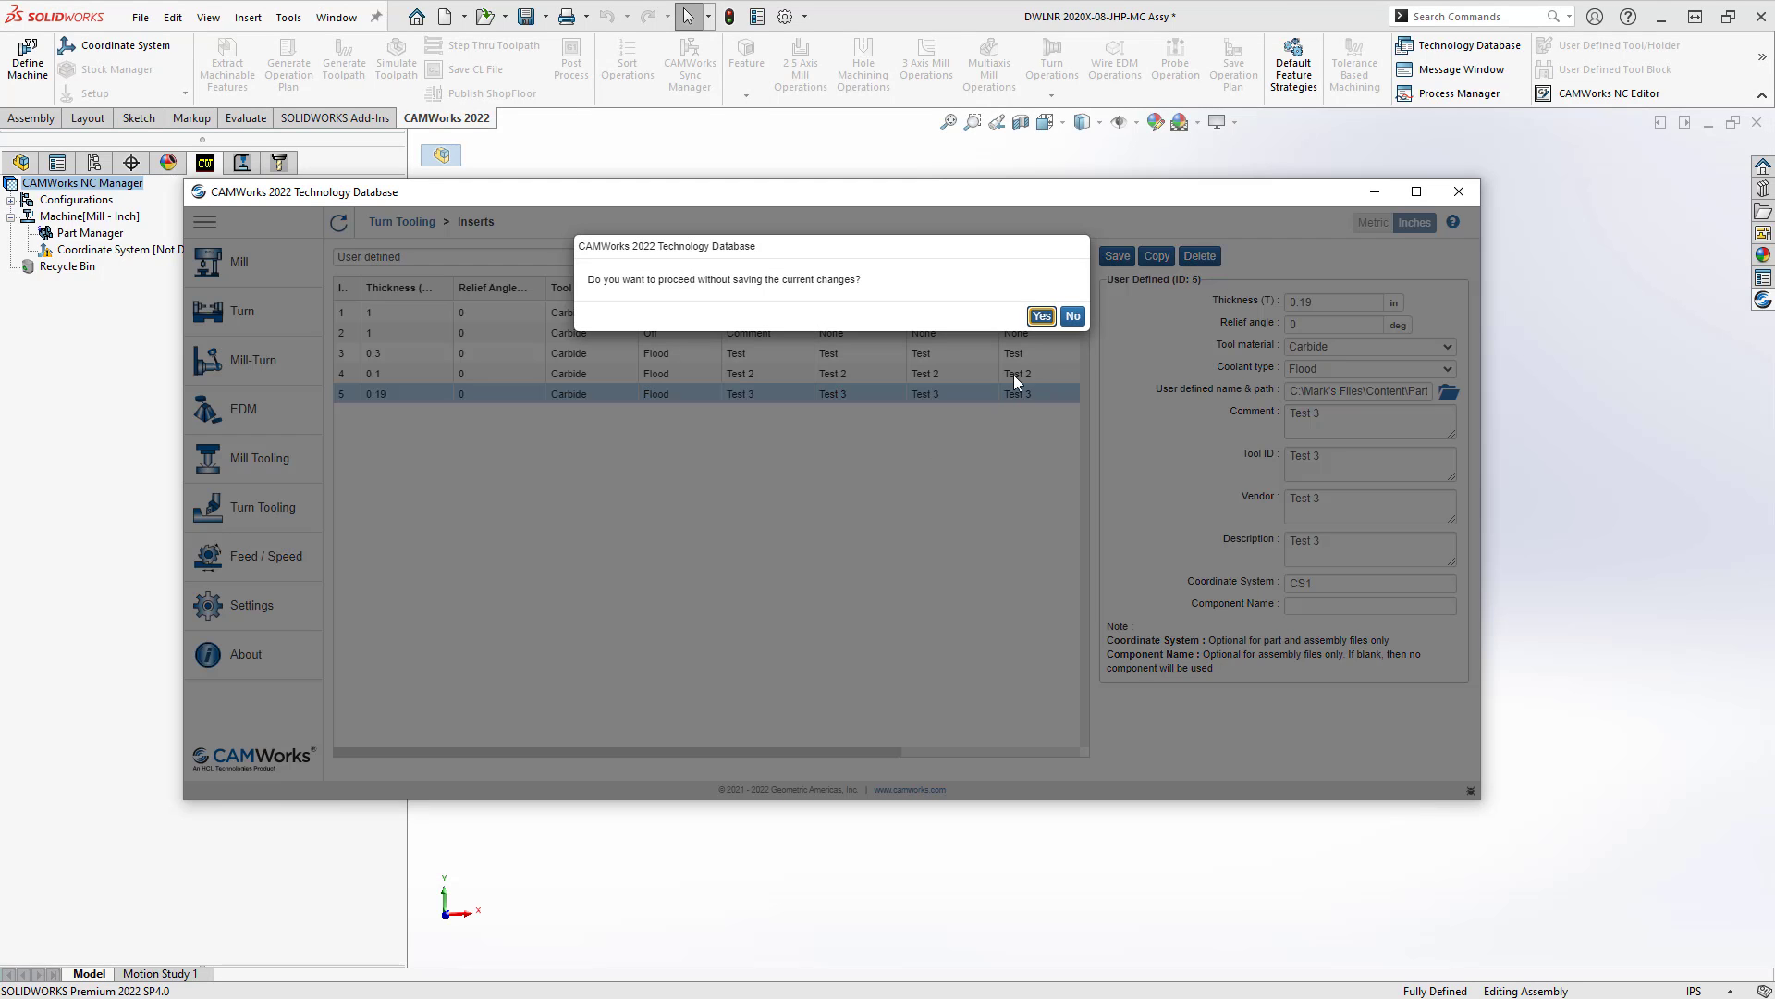
{"action": "left_click", "coordinate": [1041, 312]}
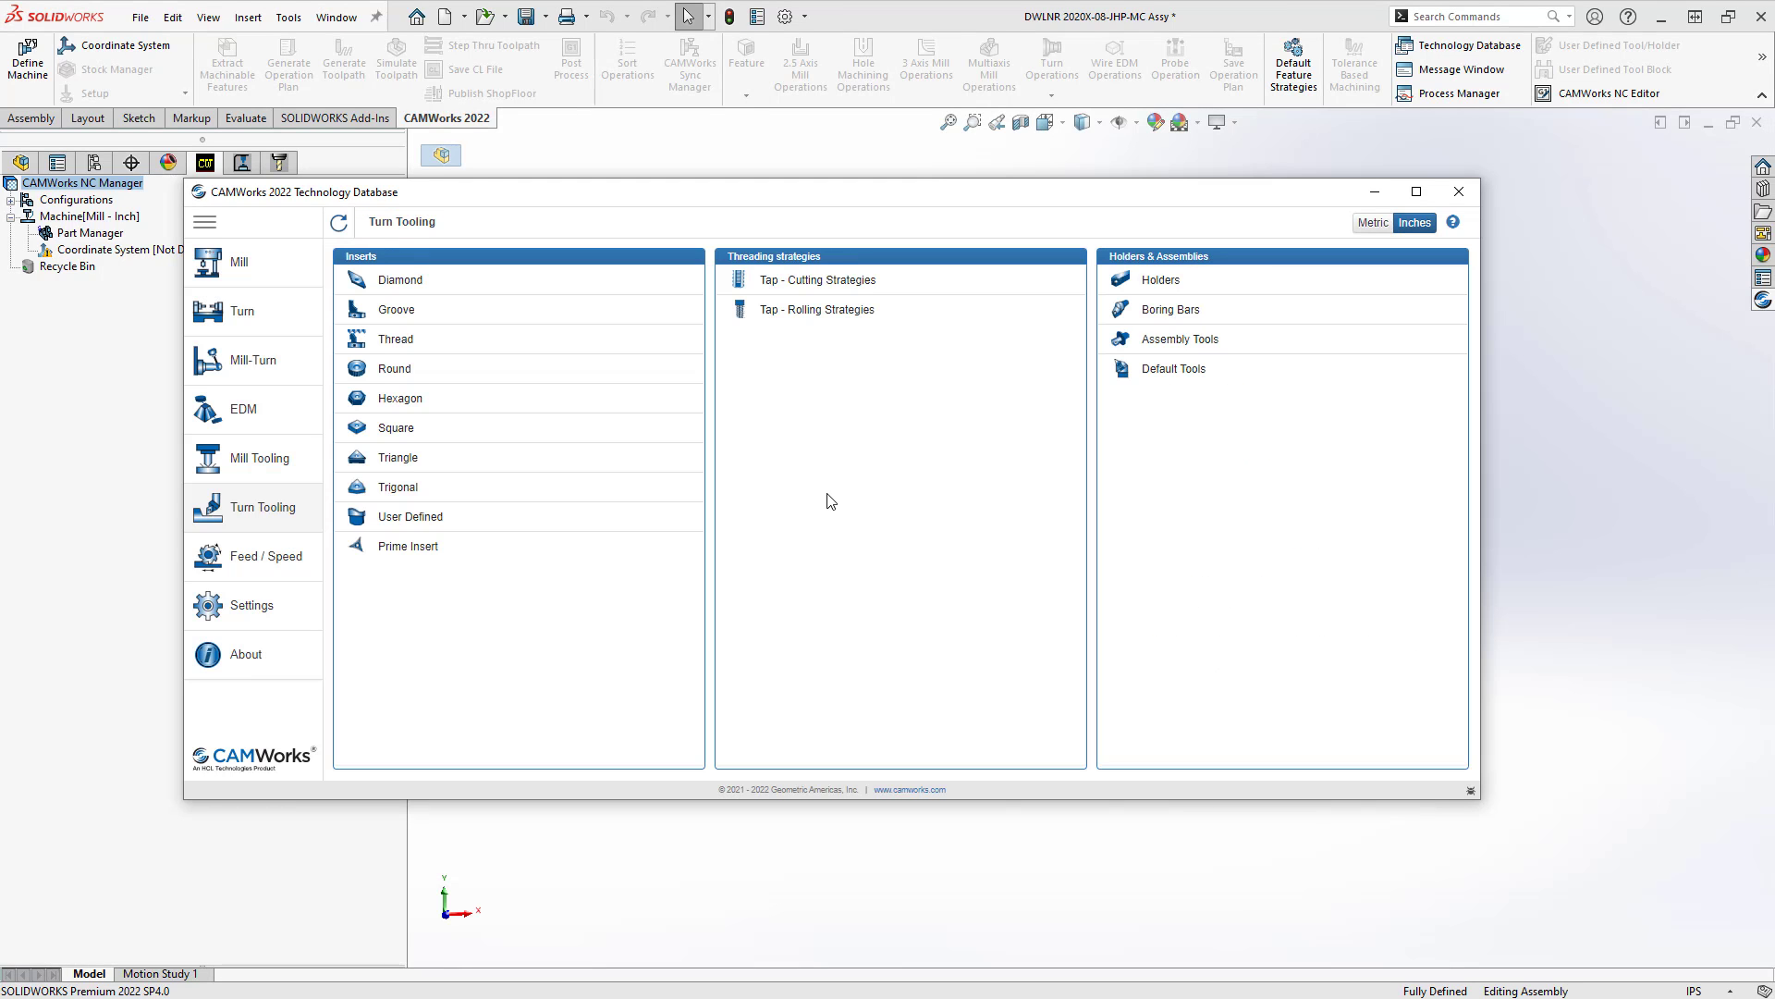
Select user-defined holder Test 3 (row 82) in the turn holders table and browse for its file.
{"action": "left_click", "coordinate": [1161, 281]}
{"action": "scroll", "coordinate": [577, 460], "scroll_direction": "down", "scroll_amount": 8}
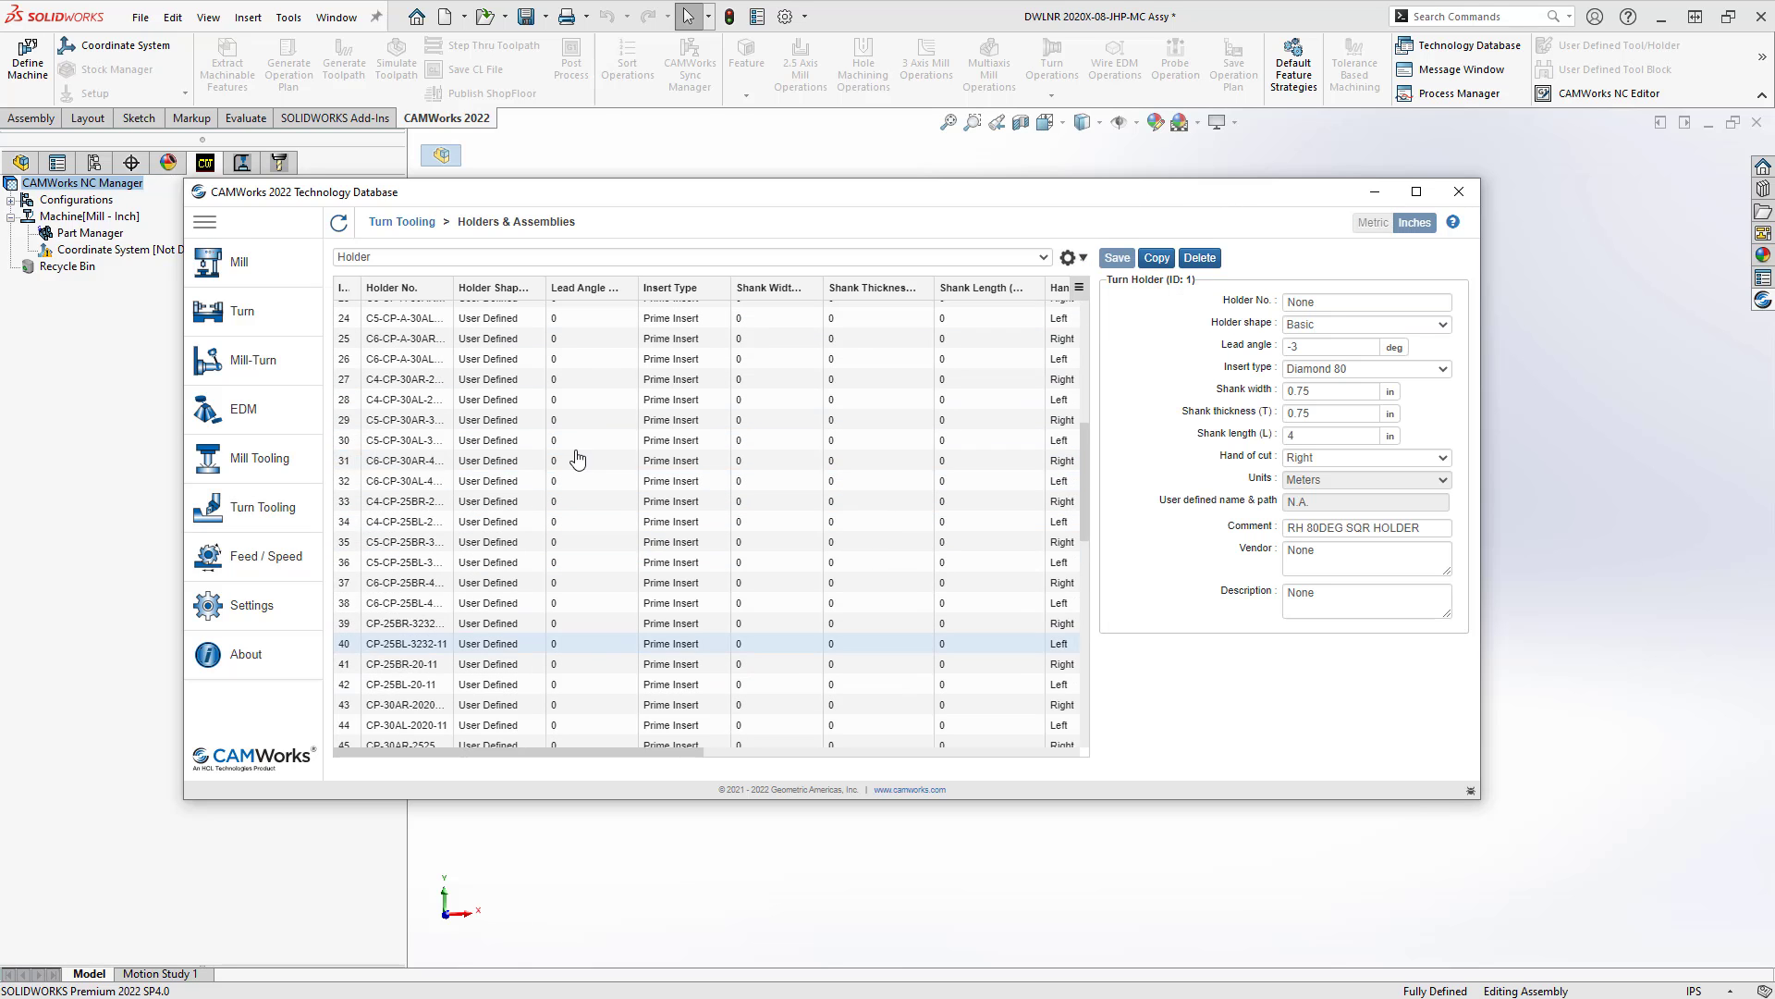
{"action": "scroll", "coordinate": [577, 460], "scroll_direction": "down", "scroll_amount": 10}
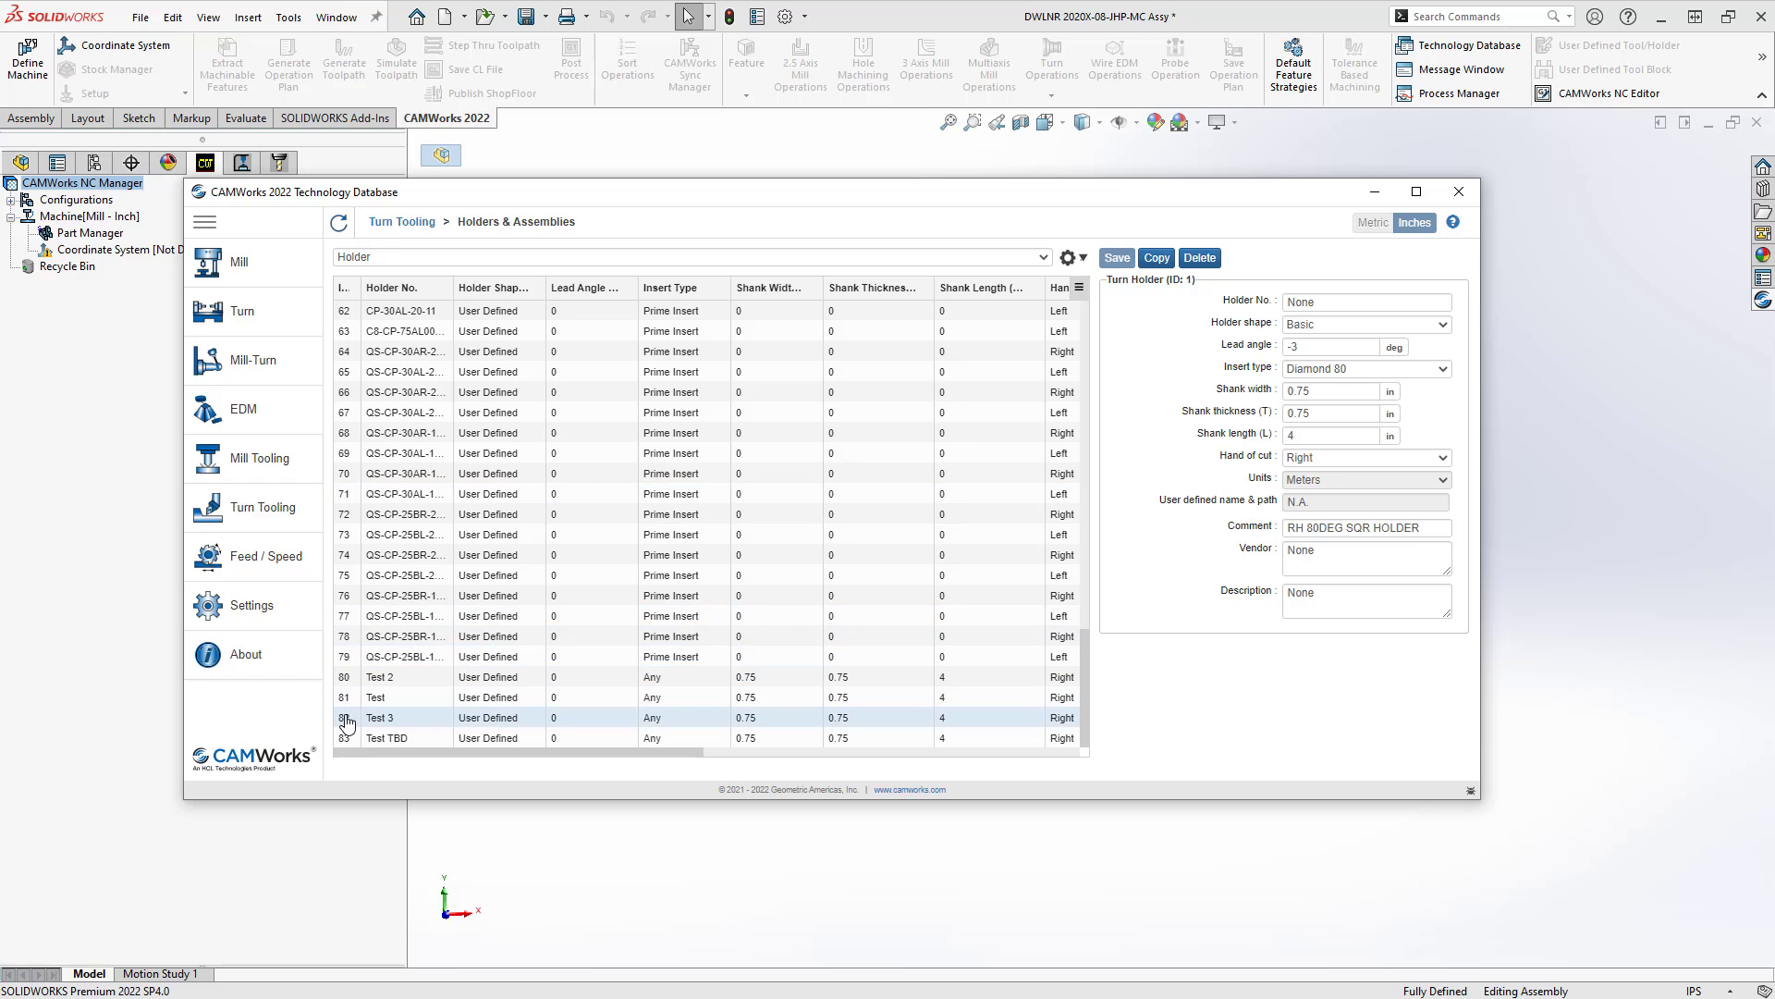
{"action": "left_click", "coordinate": [347, 719]}
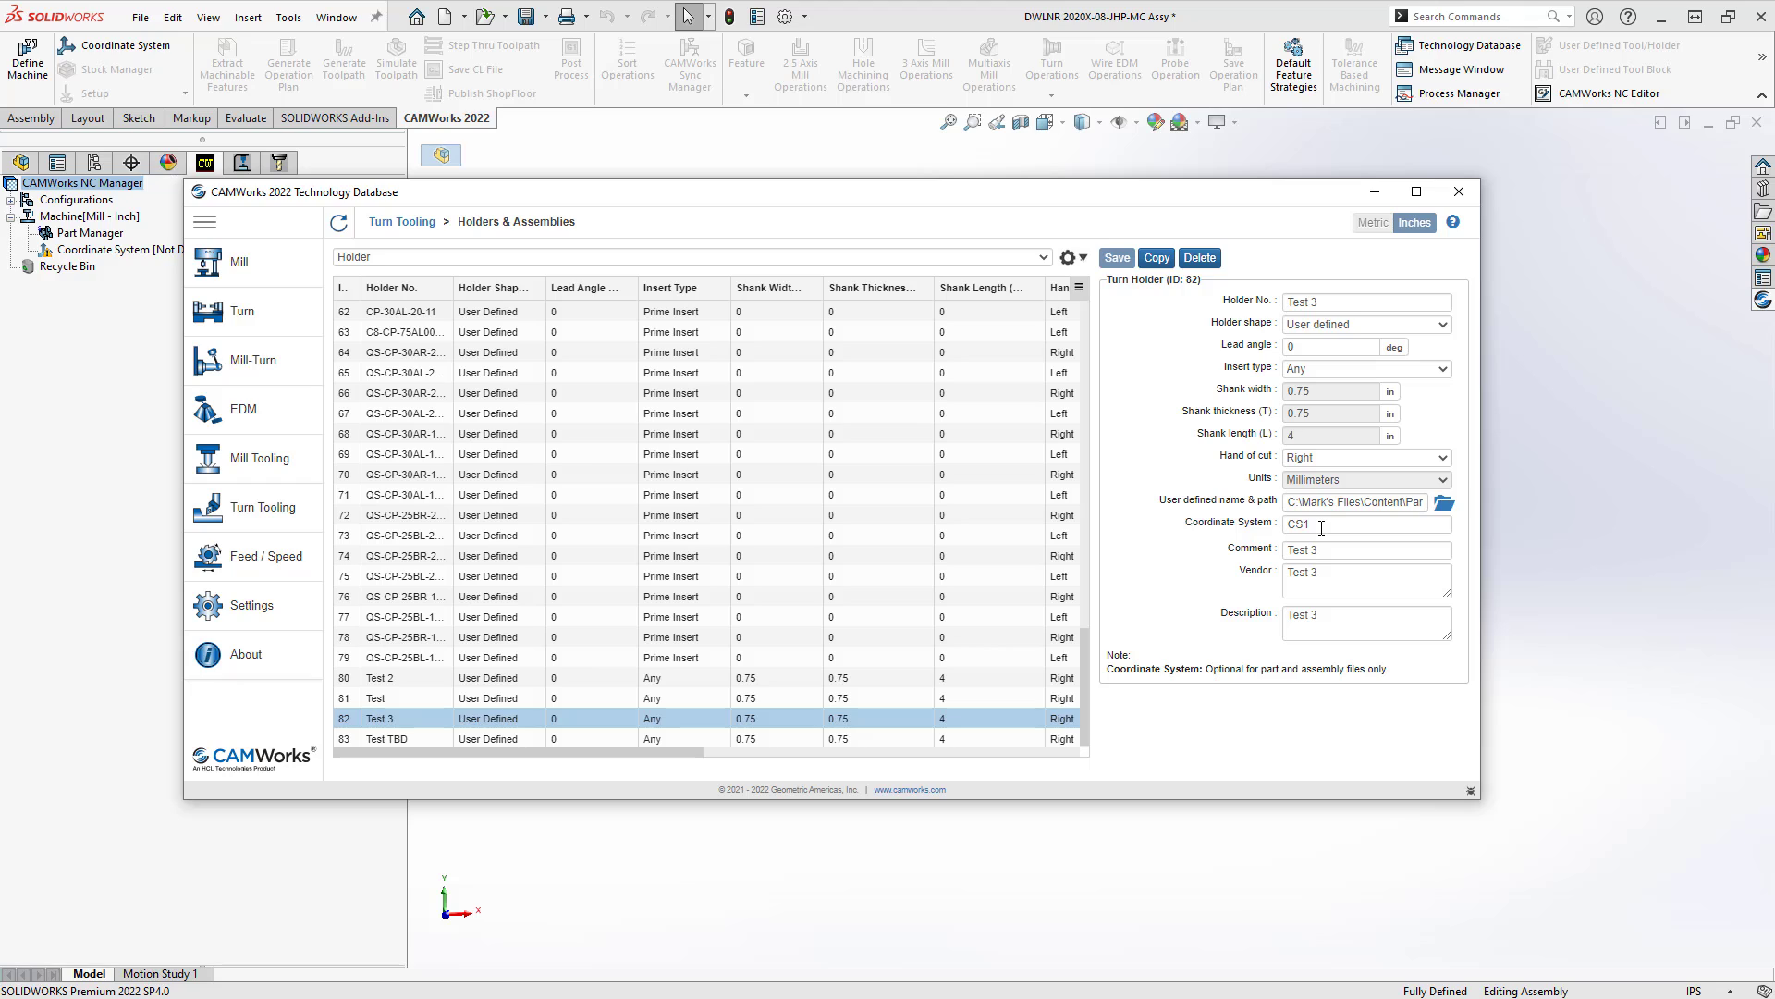
{"action": "left_click", "coordinate": [1313, 500]}
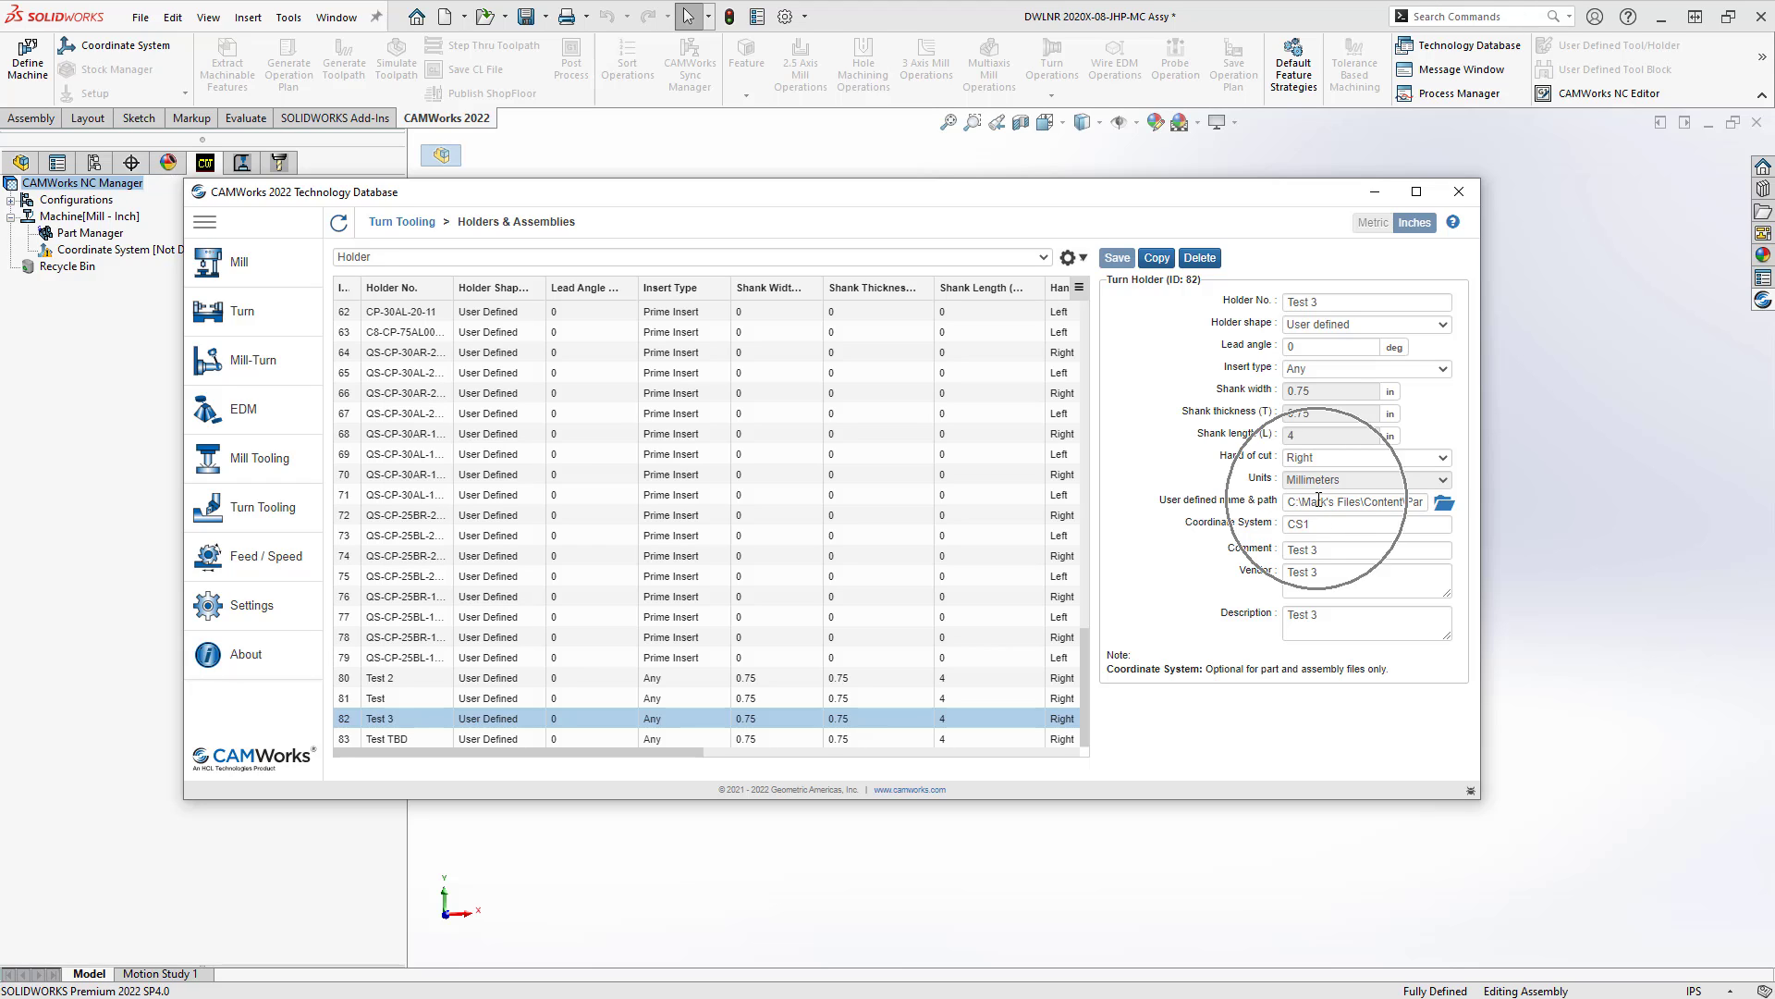
{"action": "left_click", "coordinate": [1443, 505]}
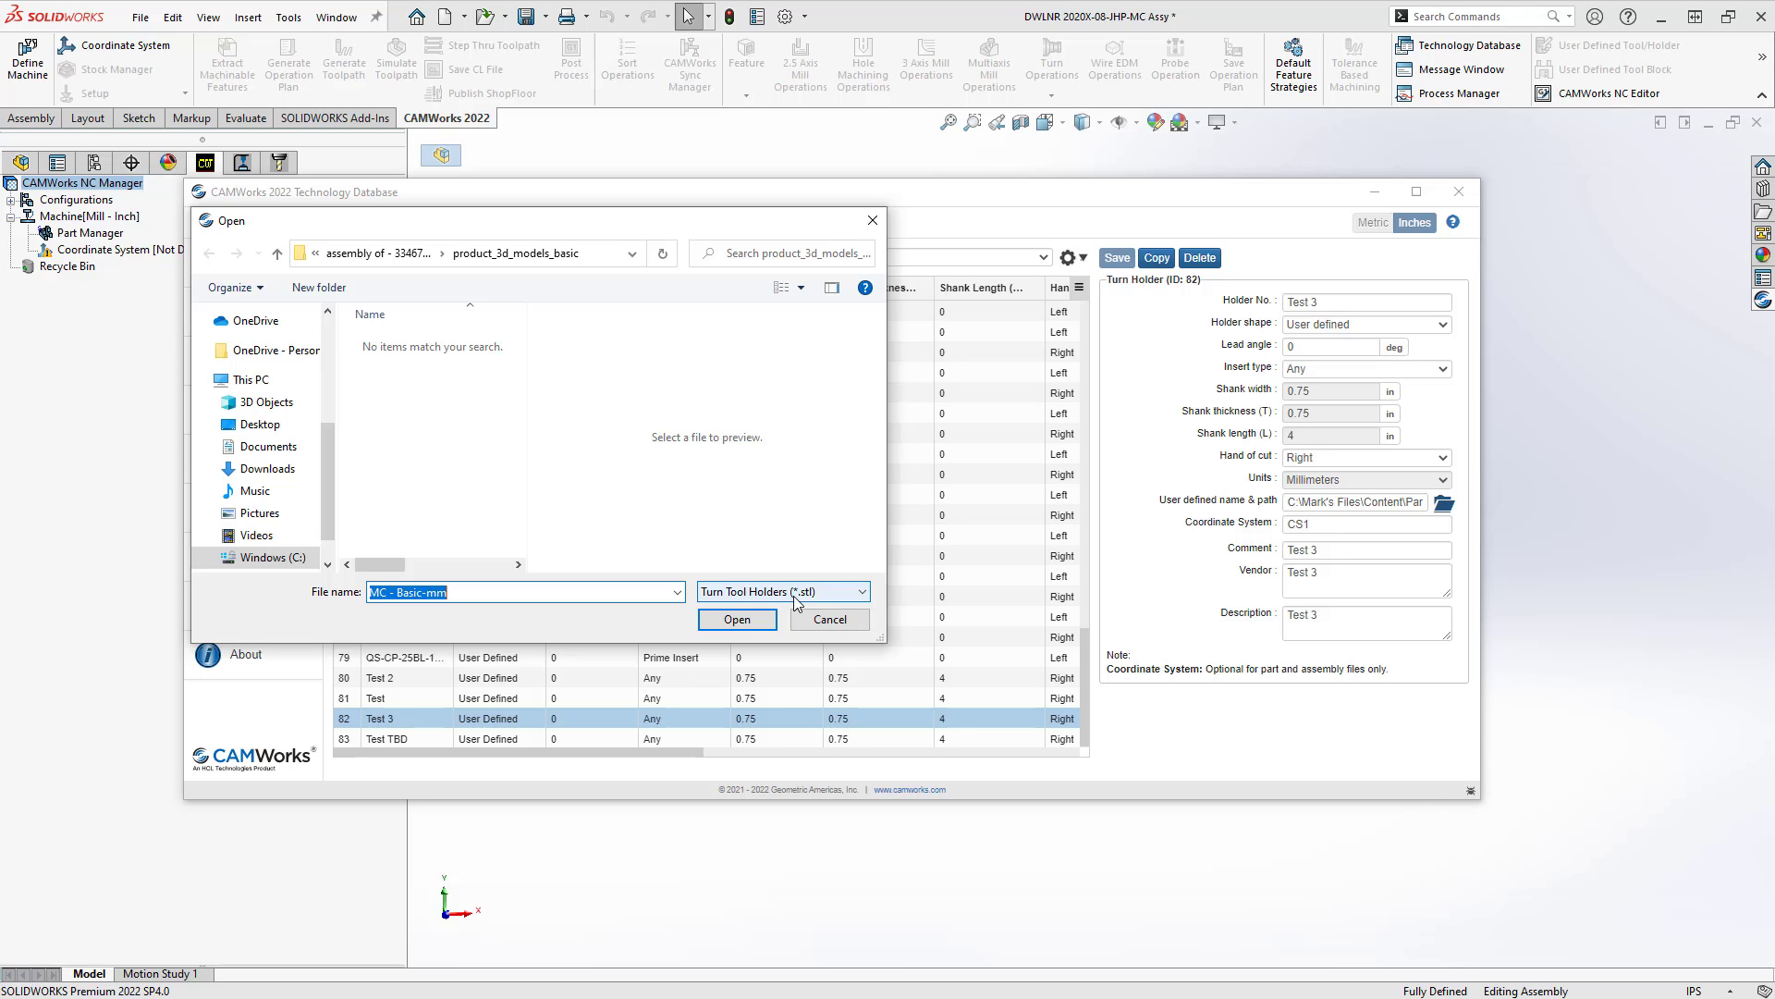
{"action": "left_click", "coordinate": [793, 595]}
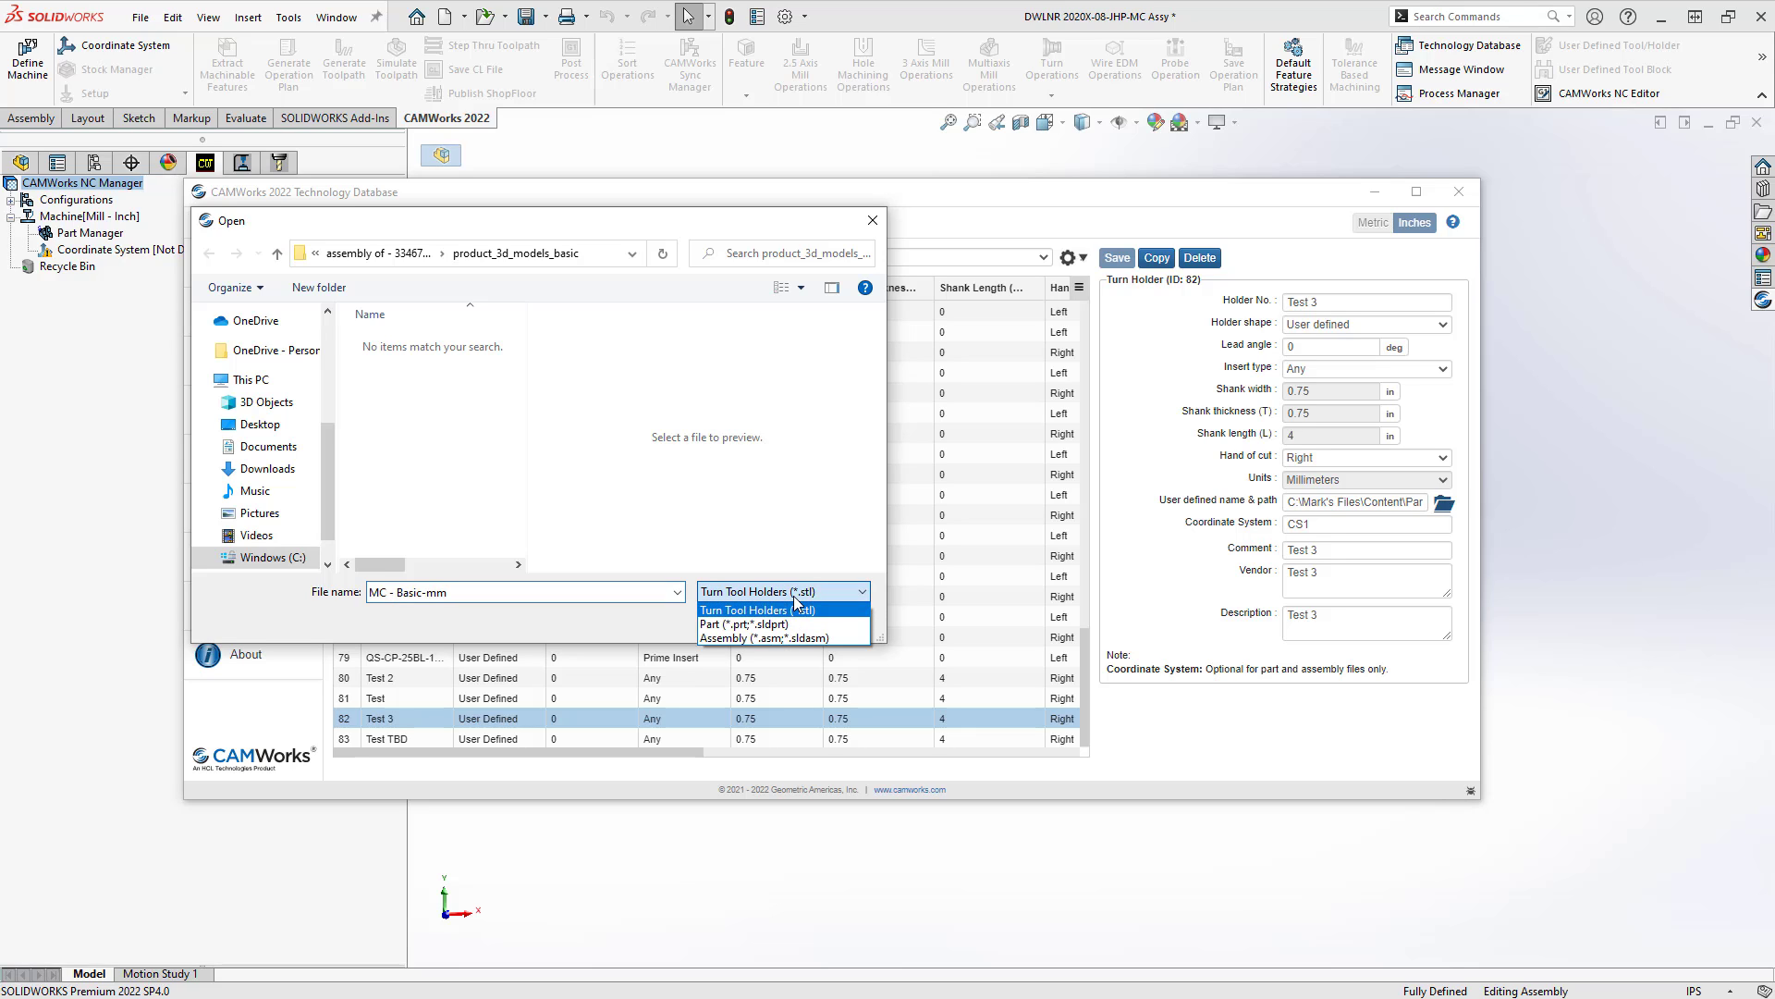
{"action": "left_click", "coordinate": [764, 632]}
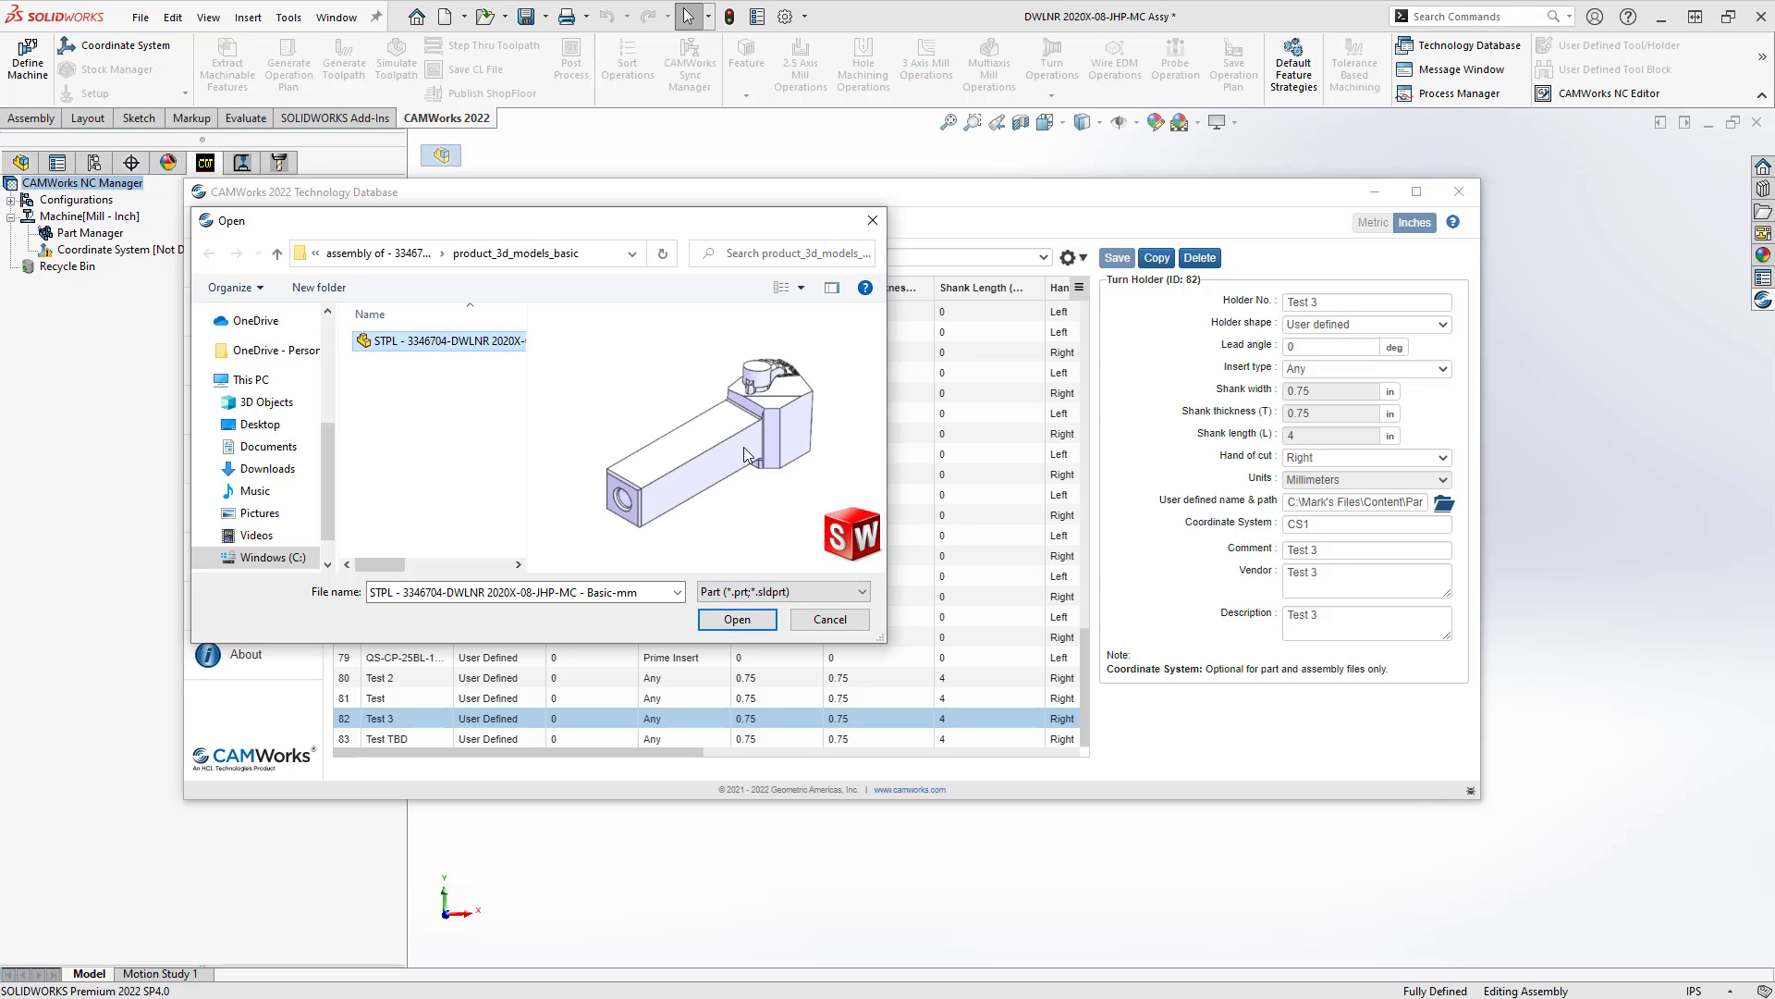
{"action": "left_click", "coordinate": [754, 596]}
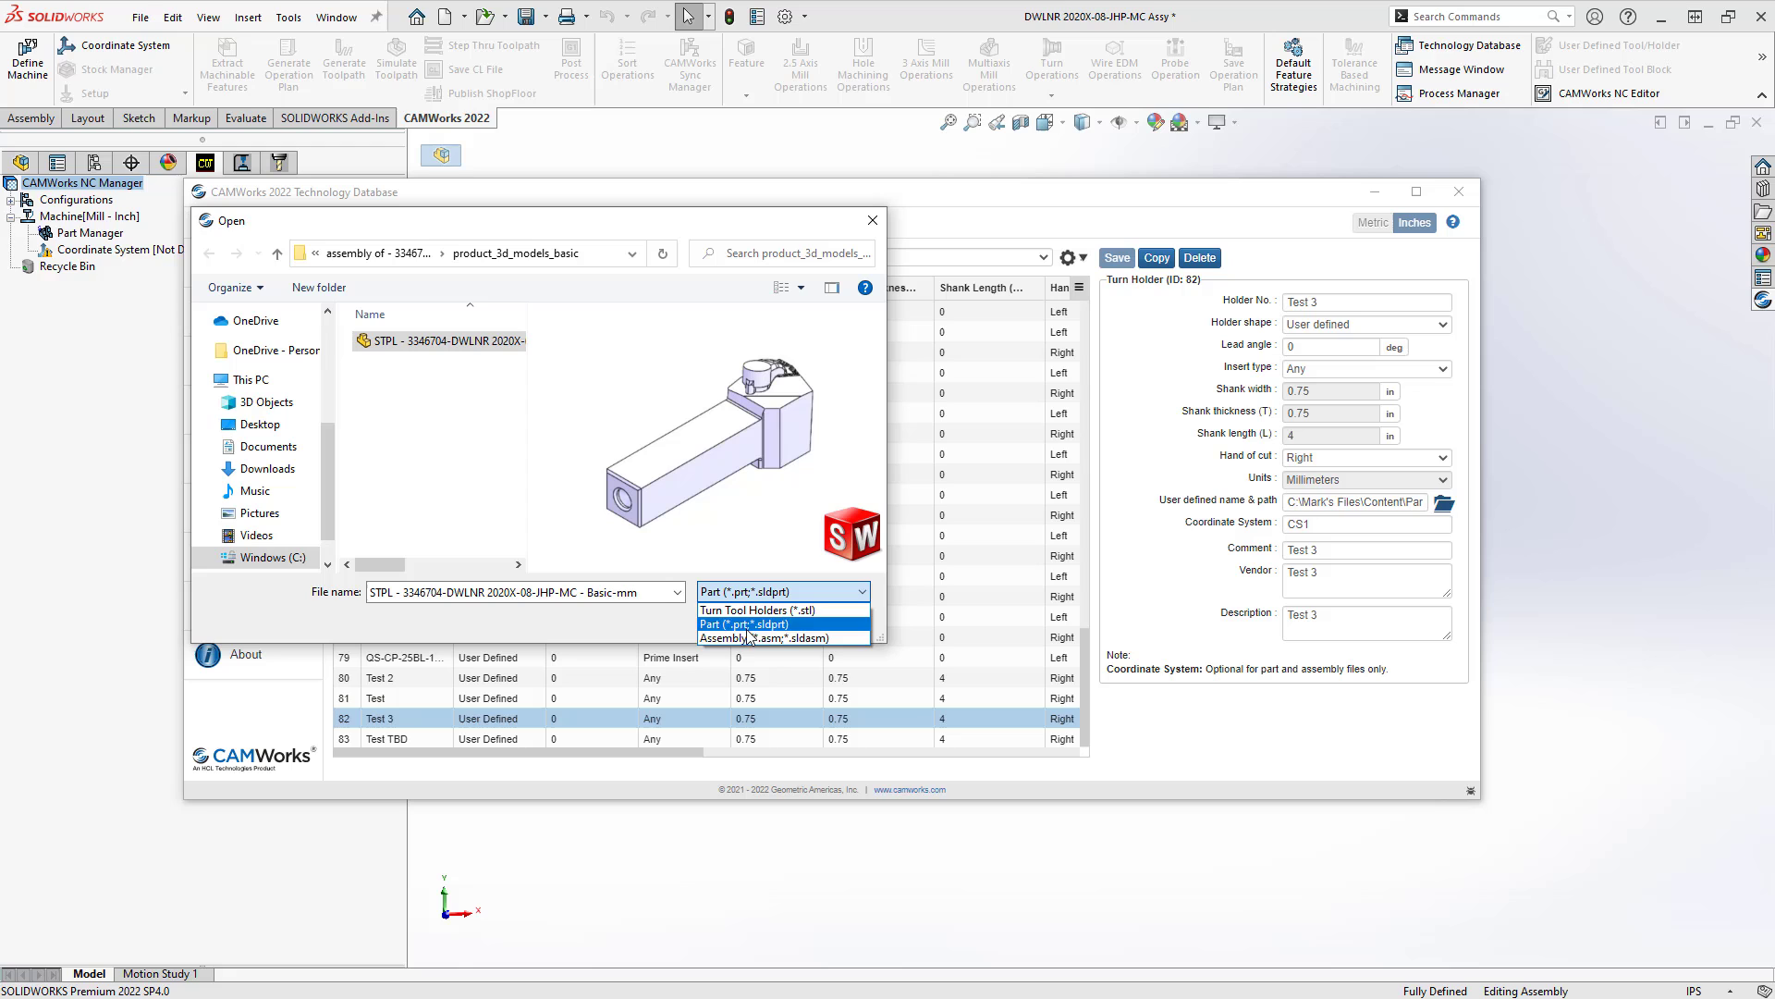
{"action": "left_click", "coordinate": [668, 632]}
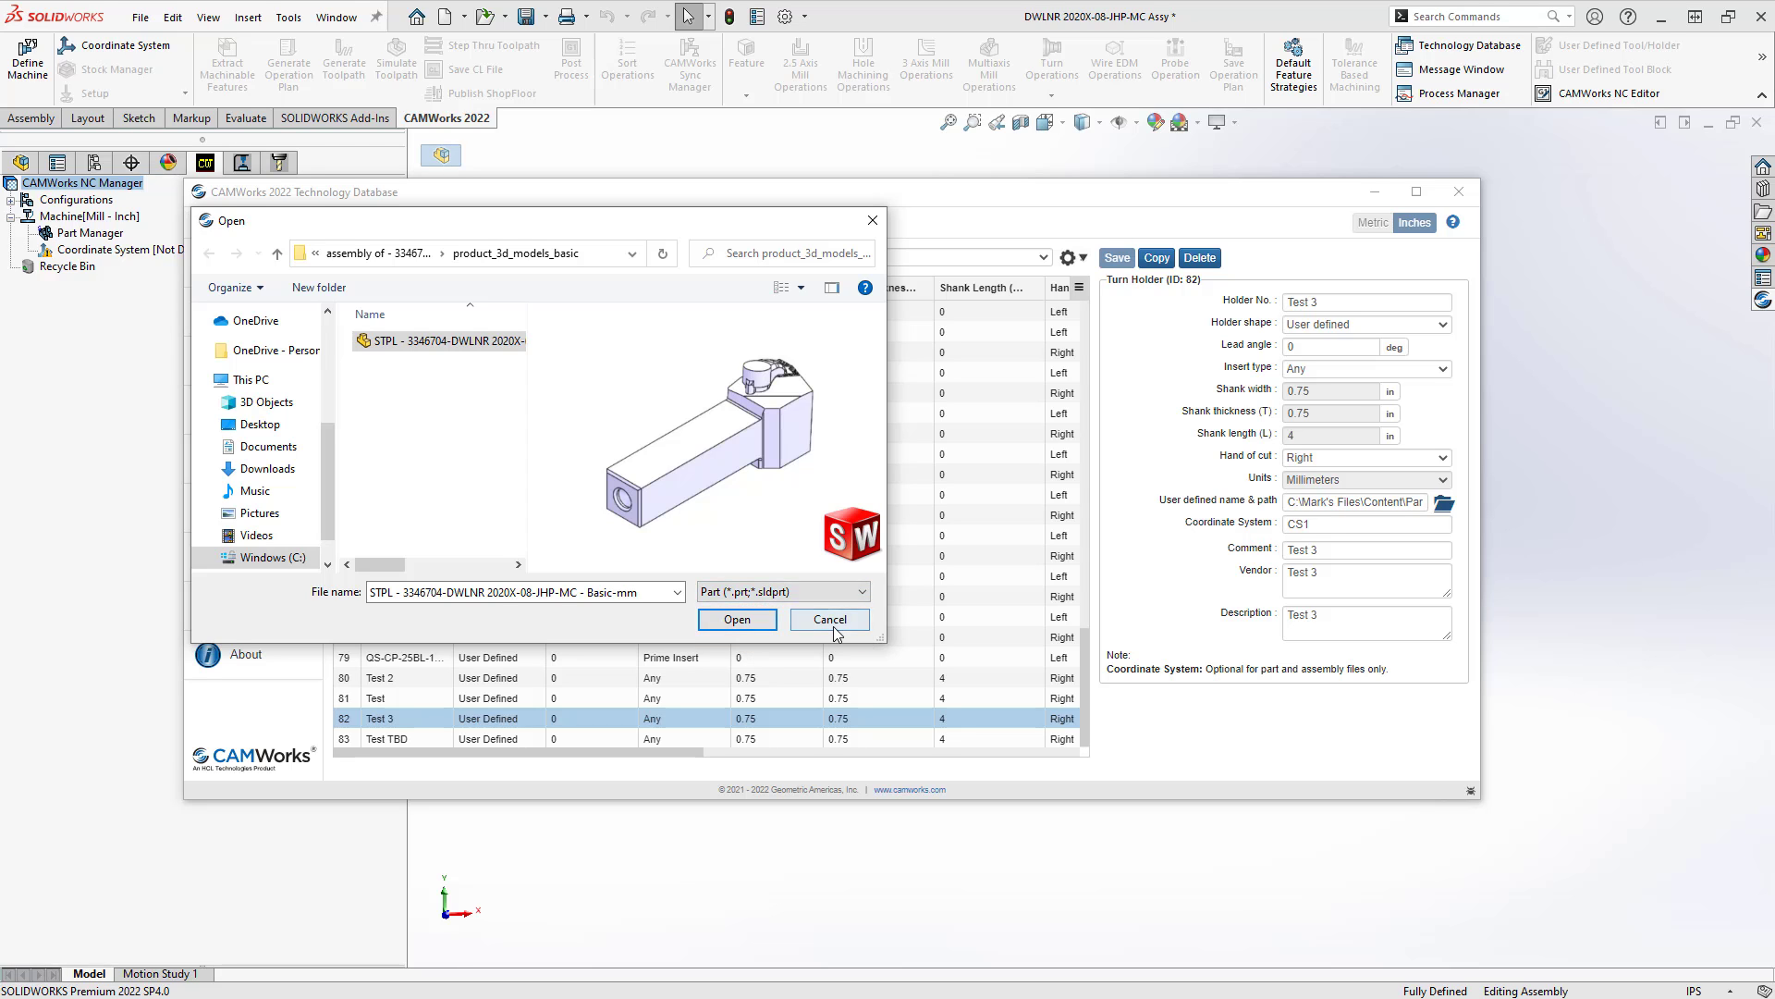
{"action": "left_click", "coordinate": [830, 622]}
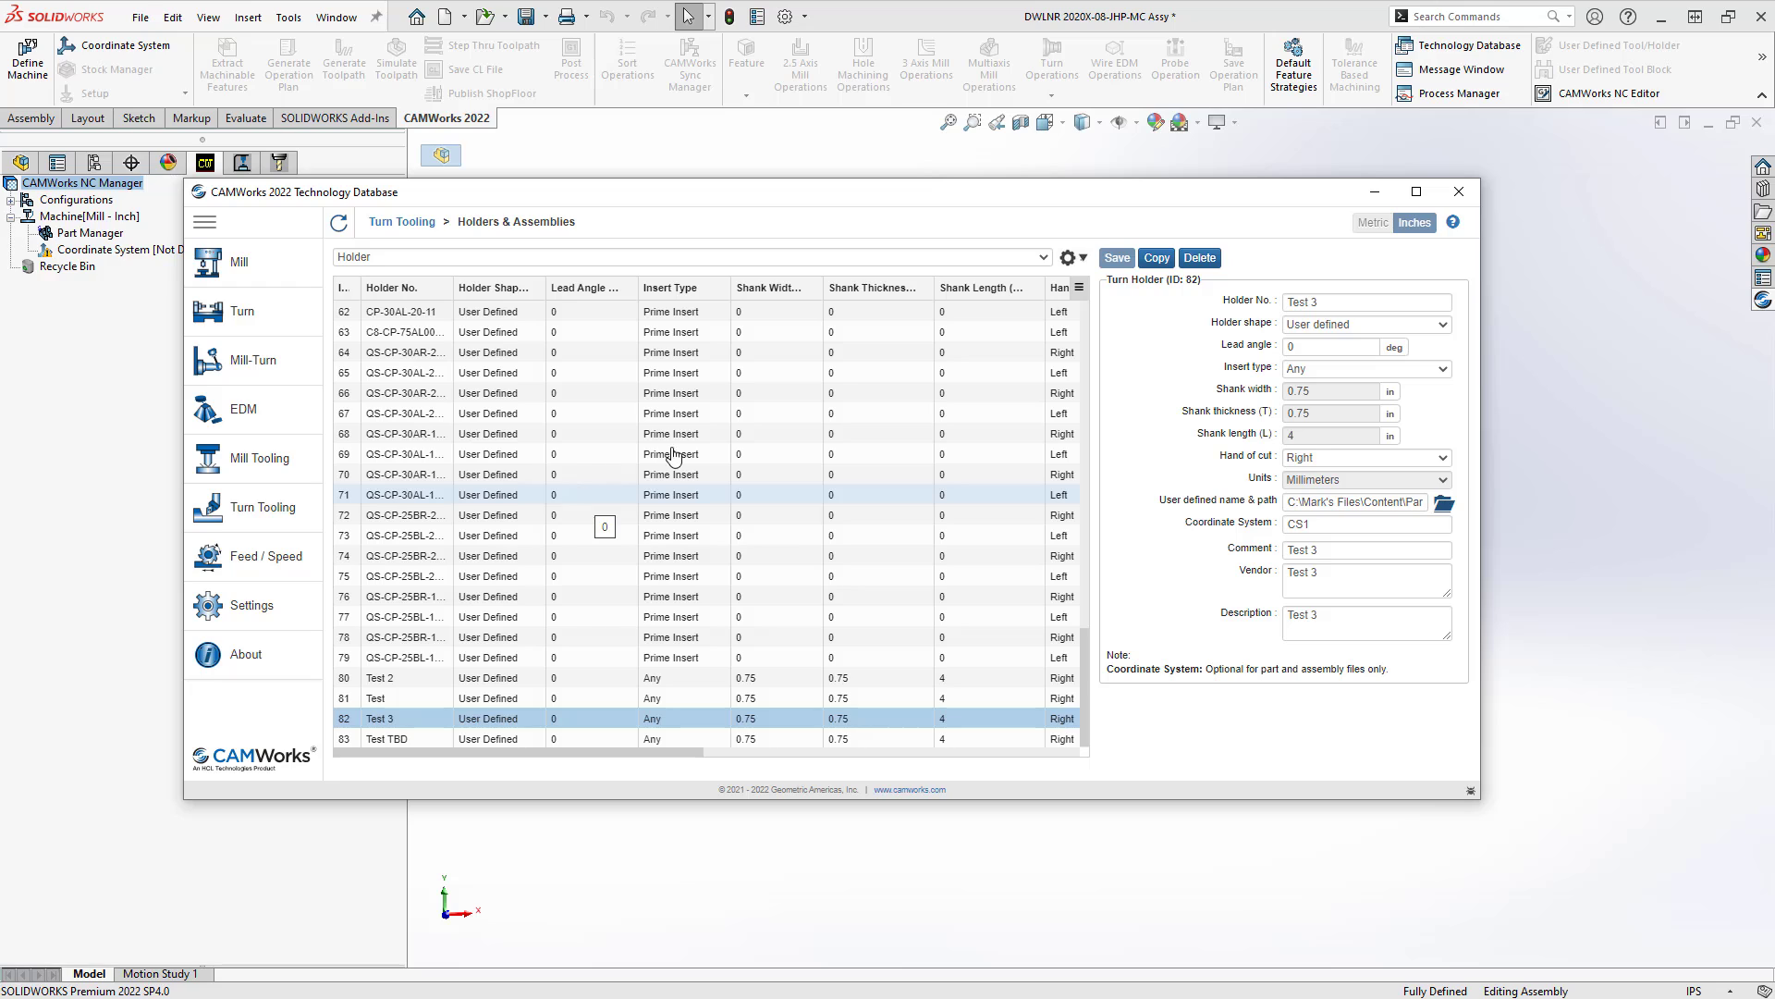
Open turn tool assembly 209 (Test 3) from the turn tool assemblies table.
{"action": "left_click", "coordinate": [272, 511]}
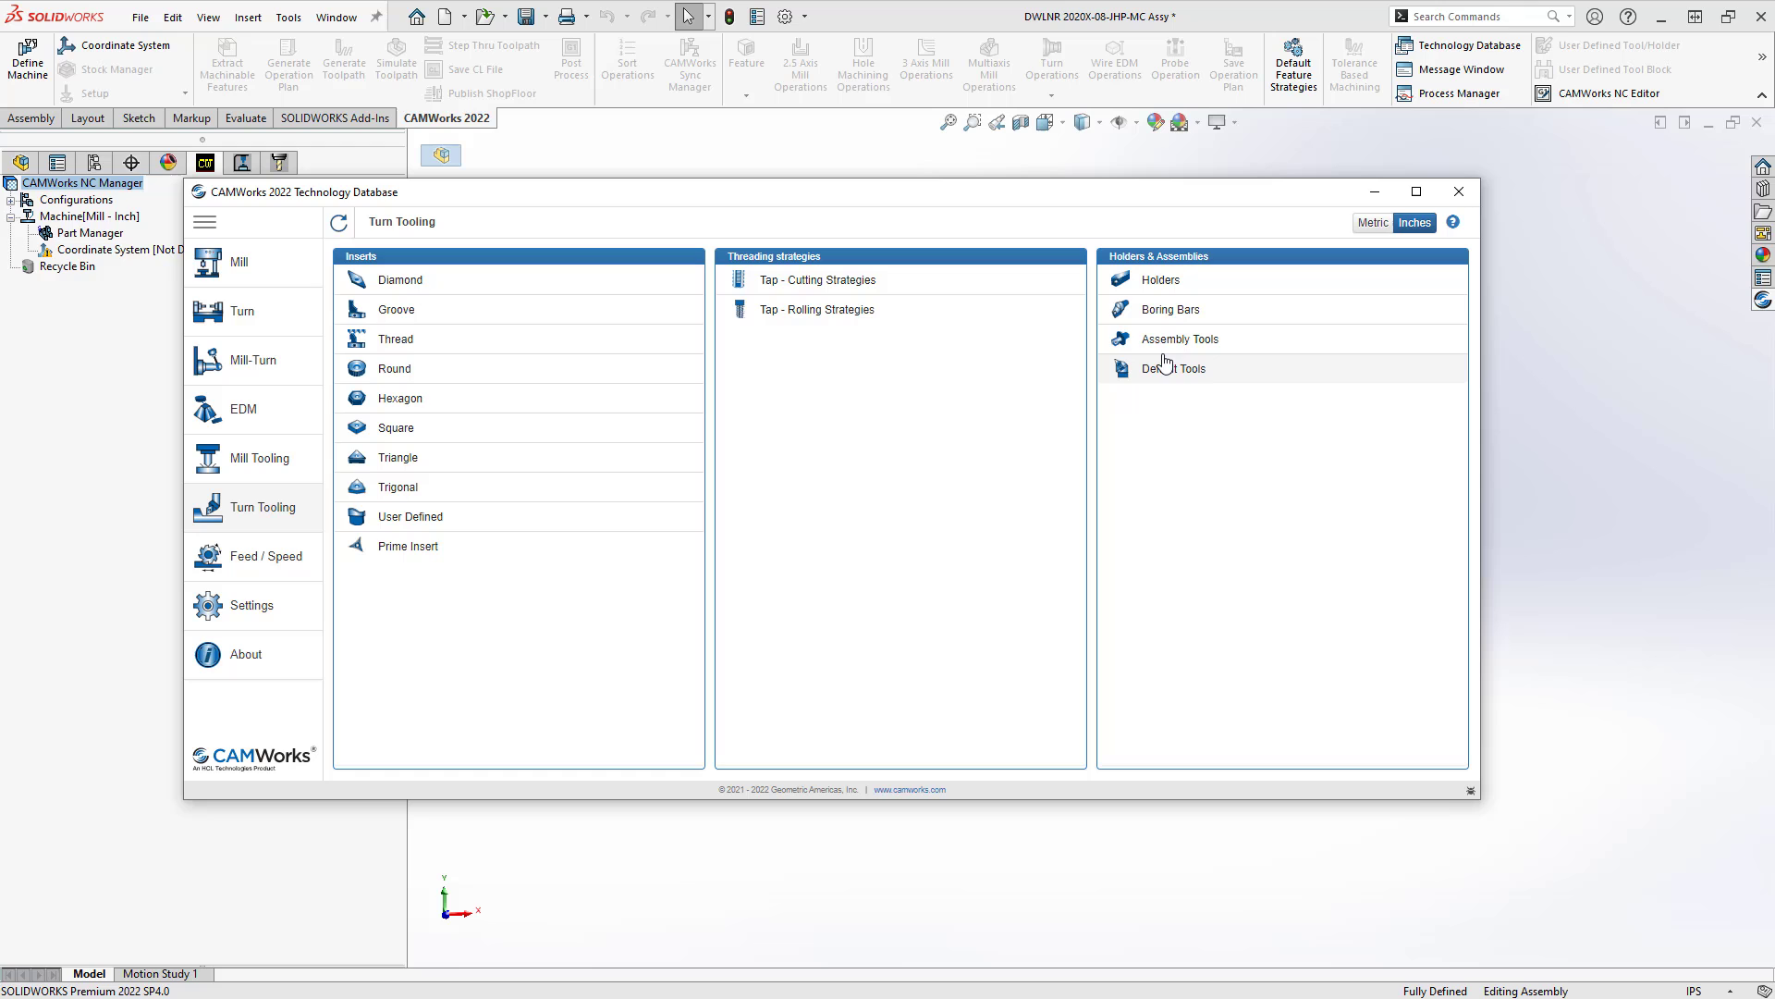
{"action": "left_click", "coordinate": [1180, 340]}
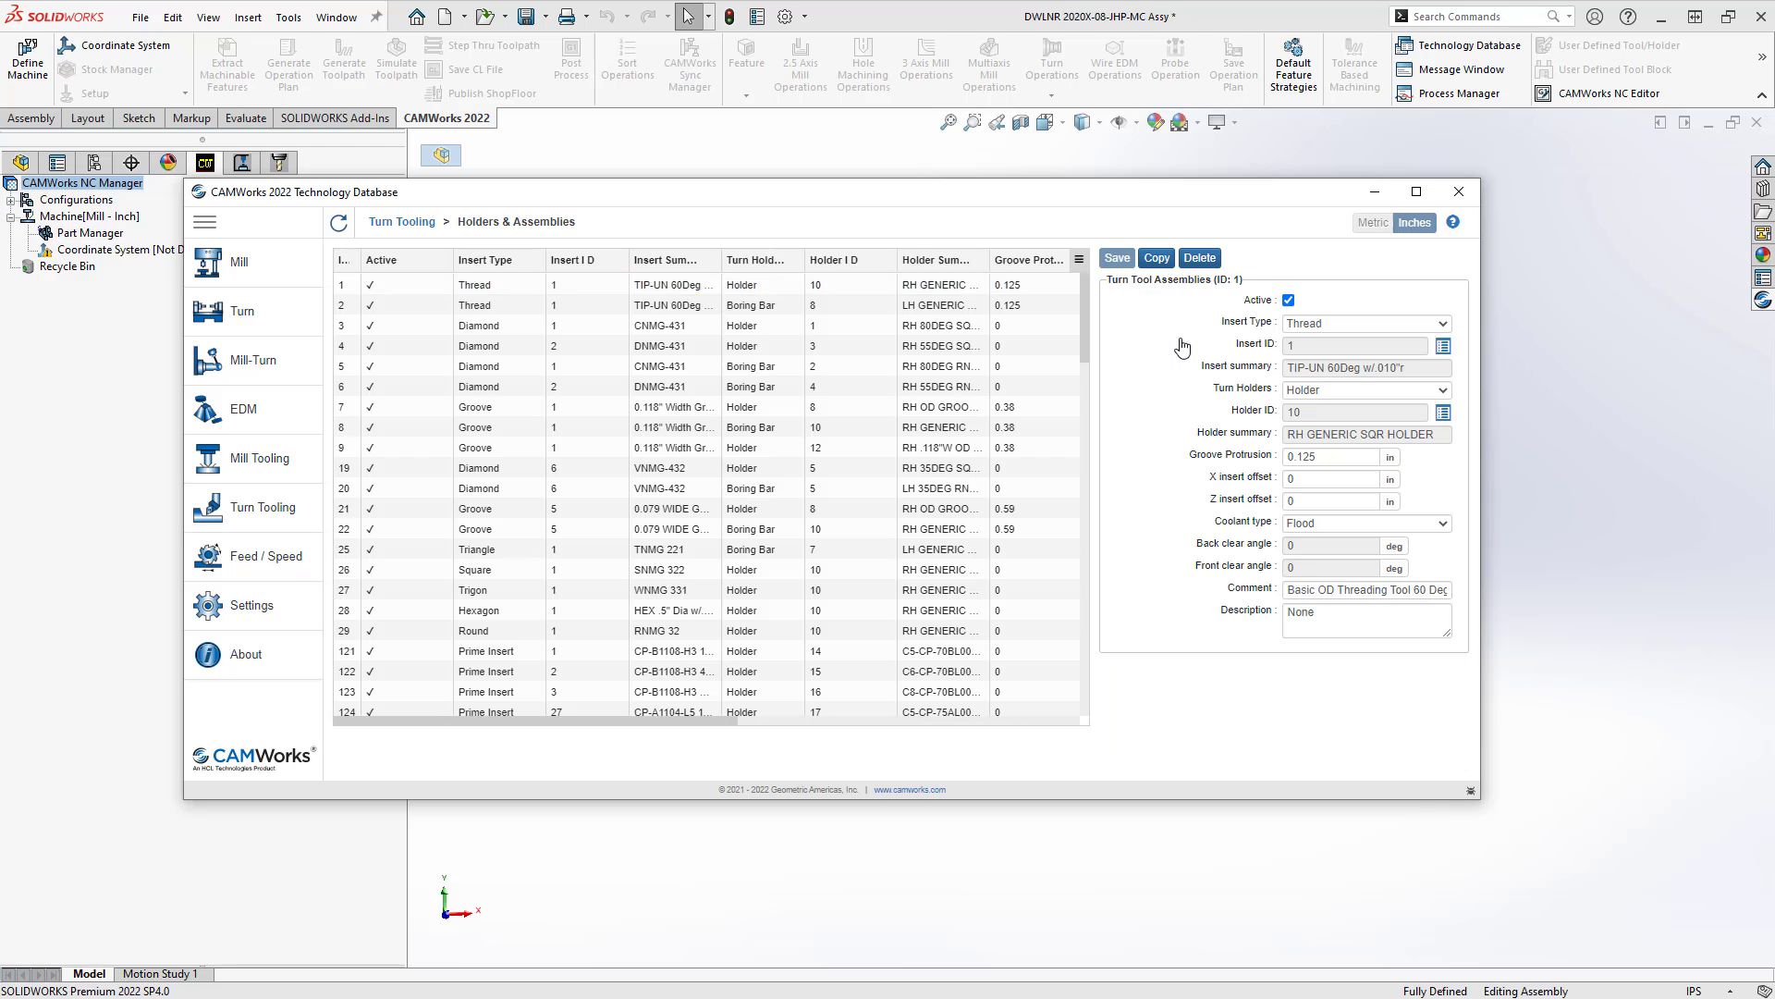
{"action": "scroll", "coordinate": [694, 458], "scroll_direction": "down", "scroll_amount": 20}
{"action": "scroll", "coordinate": [552, 515], "scroll_direction": "down", "scroll_amount": 7}
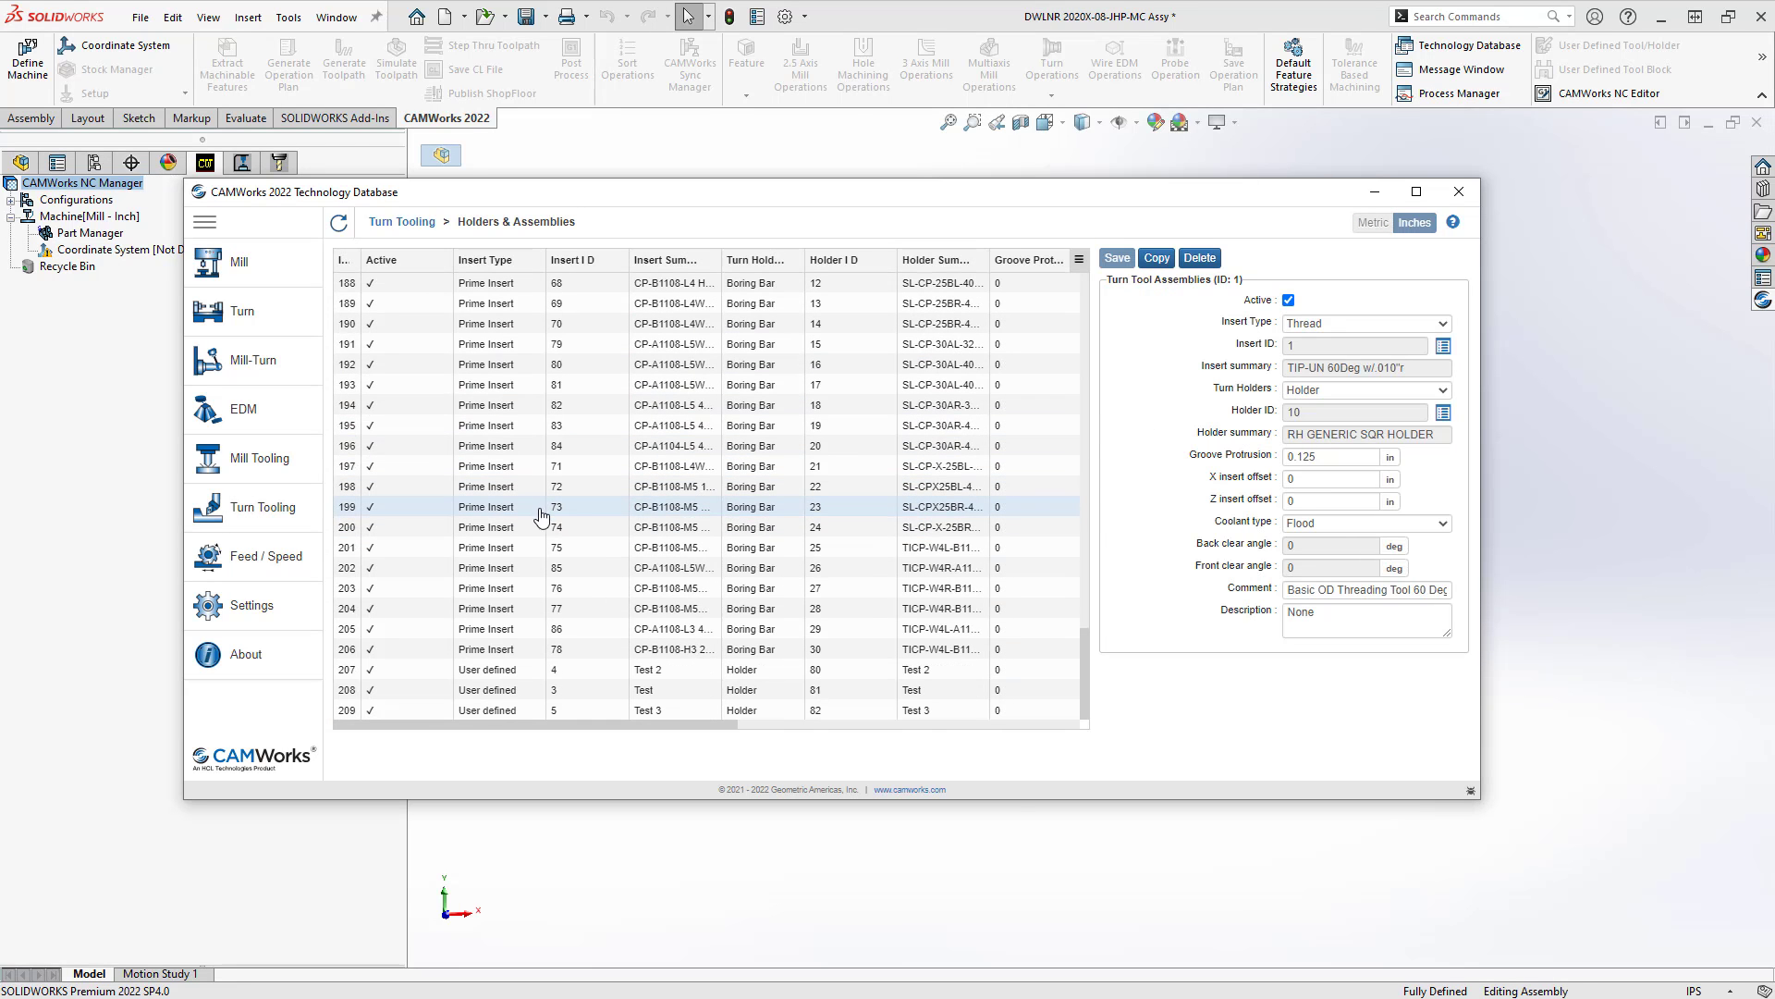
{"action": "left_click", "coordinate": [337, 712]}
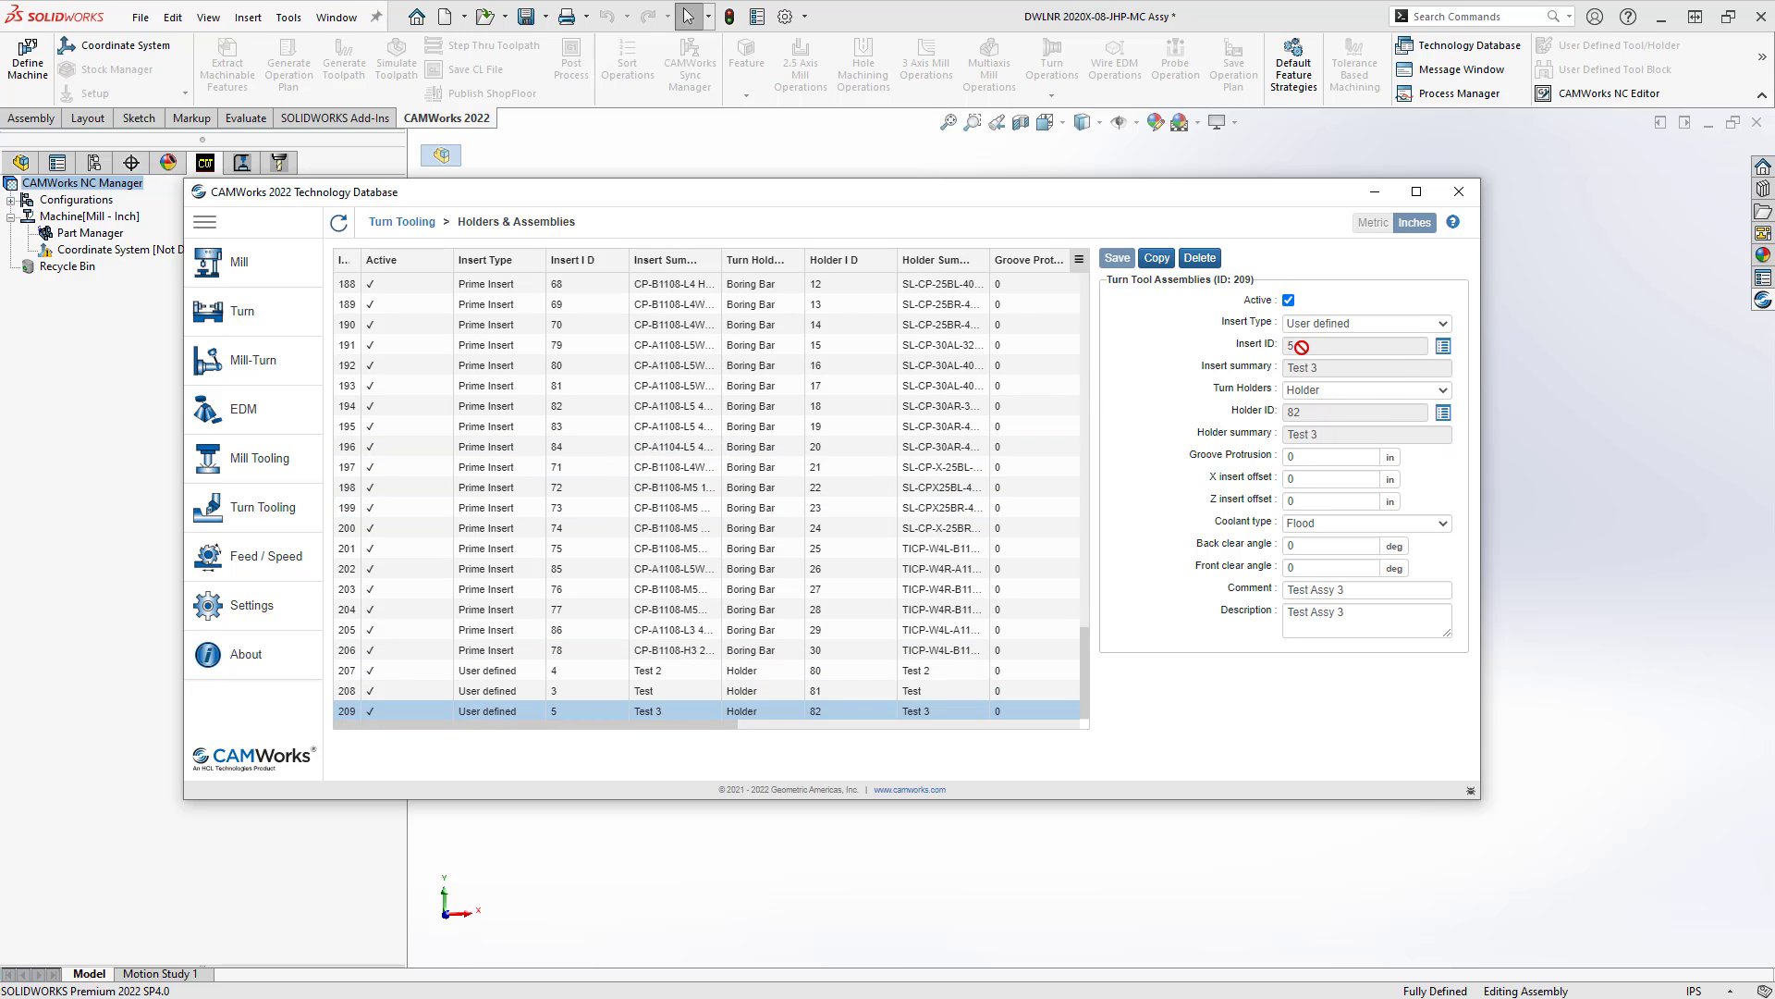
Review assembly 209's holder ID and X/Z insert offsets, then minimize the Technology Database.
{"action": "left_click", "coordinate": [1306, 415]}
{"action": "left_click", "coordinate": [1306, 480]}
{"action": "left_click", "coordinate": [1308, 502]}
{"action": "left_click", "coordinate": [1306, 502]}
{"action": "left_click", "coordinate": [1302, 504]}
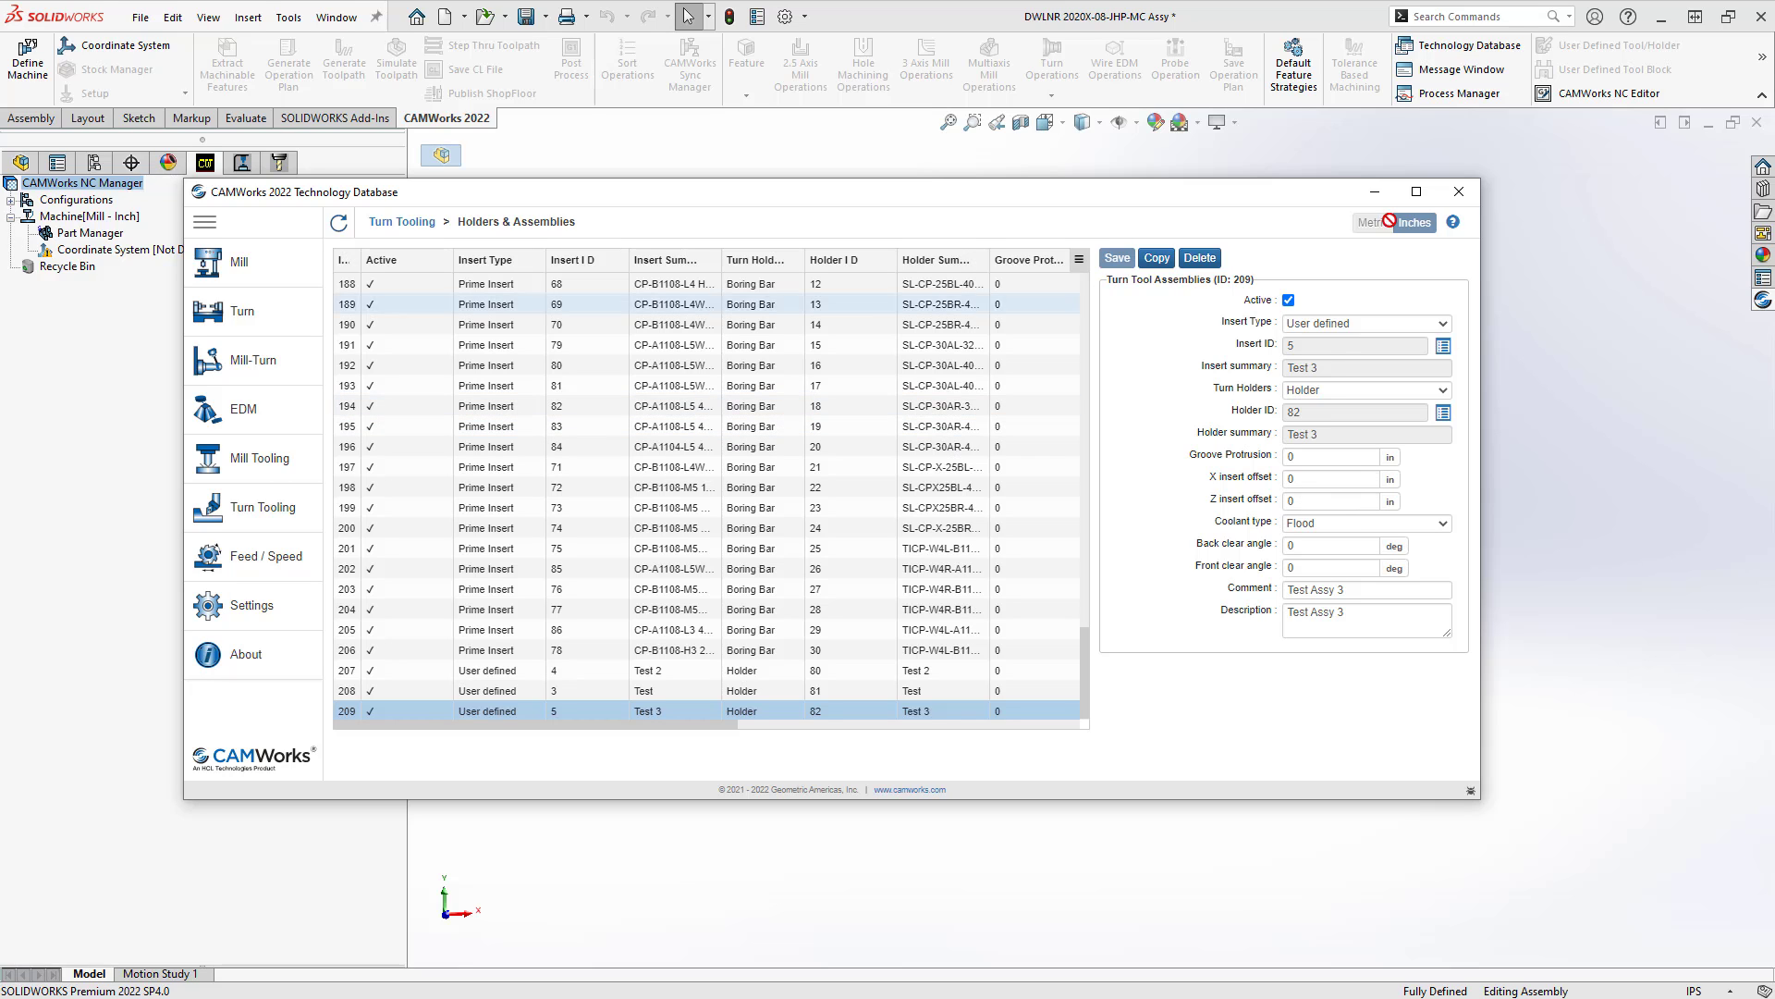
{"action": "left_click", "coordinate": [1376, 194]}
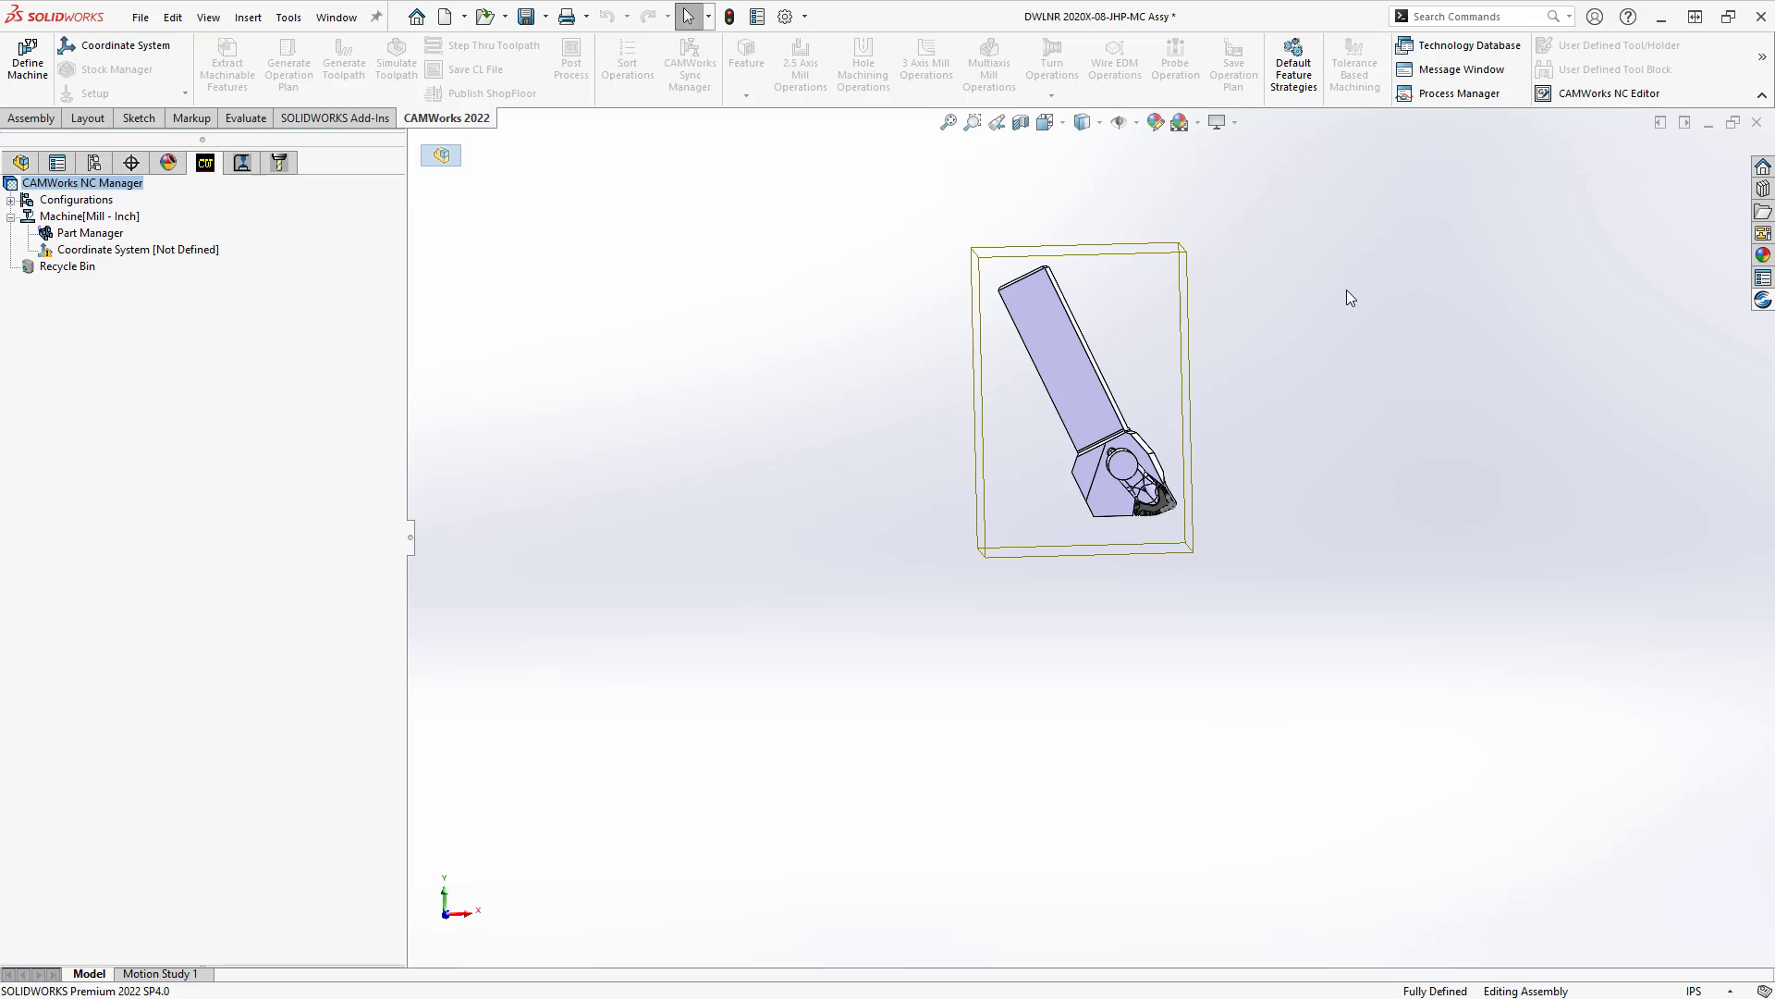
Switch to the Adjustingpin document via the Window menu and select the Turn Finish1 operation.
{"action": "left_click", "coordinate": [333, 18]}
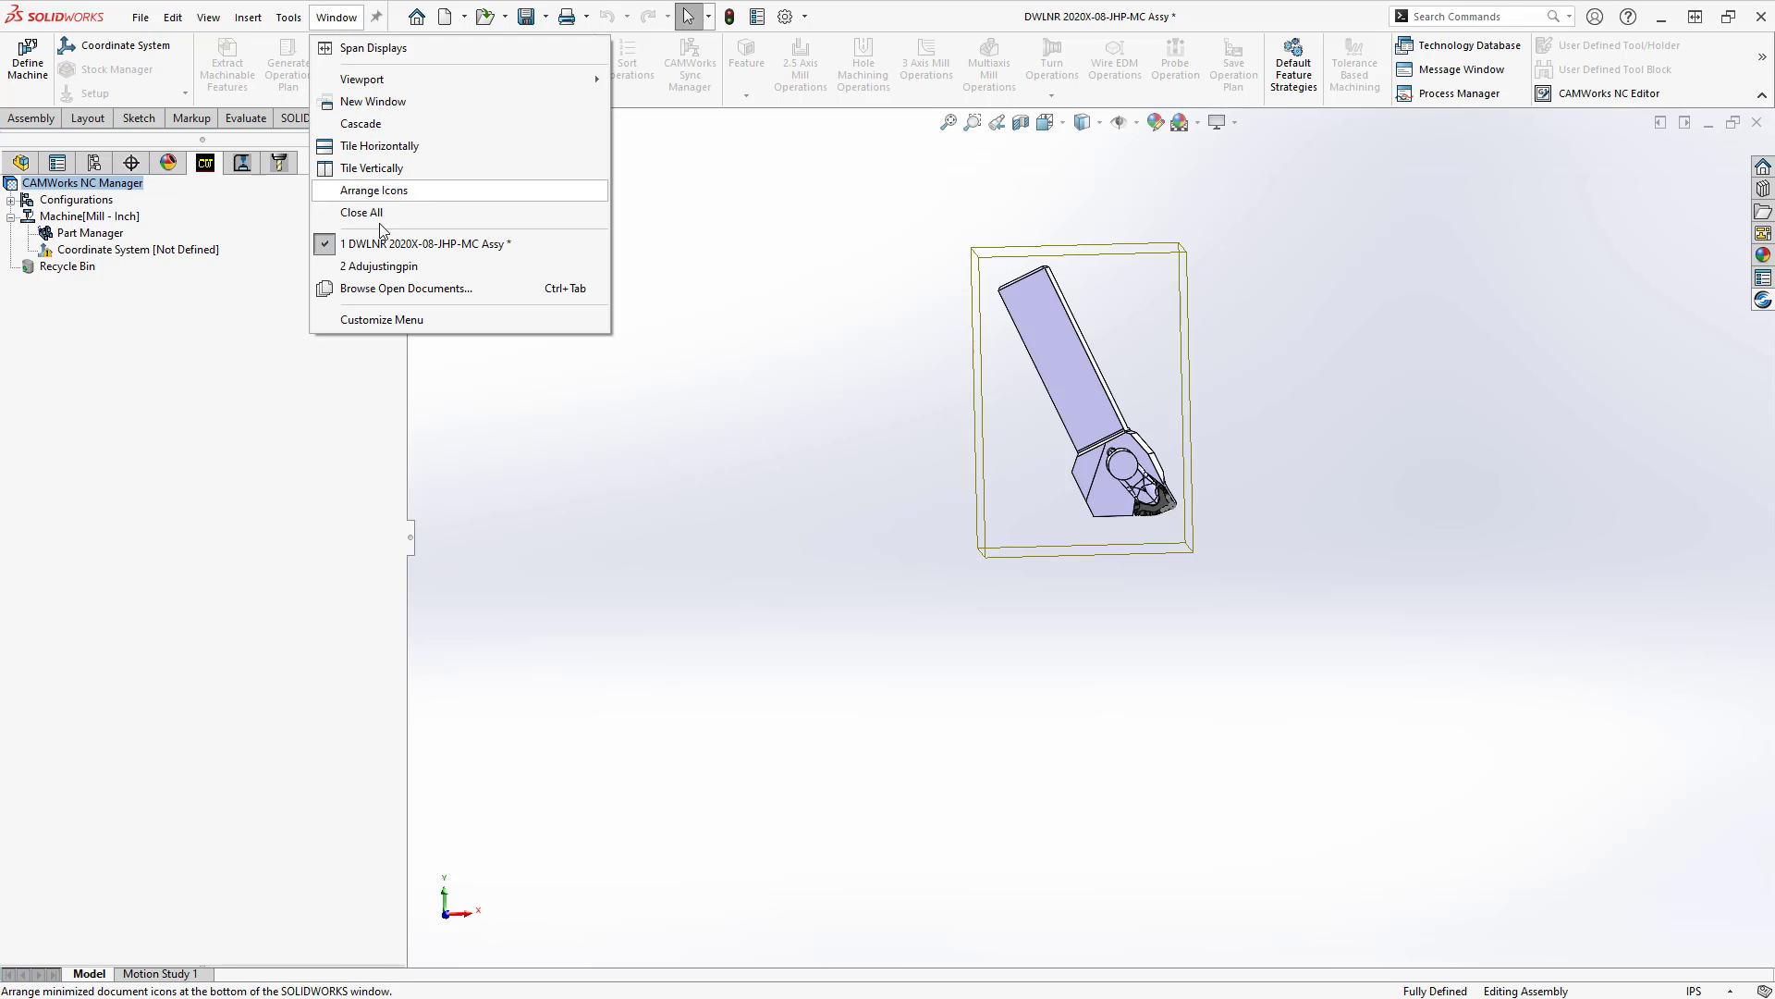
{"action": "left_click", "coordinate": [383, 266]}
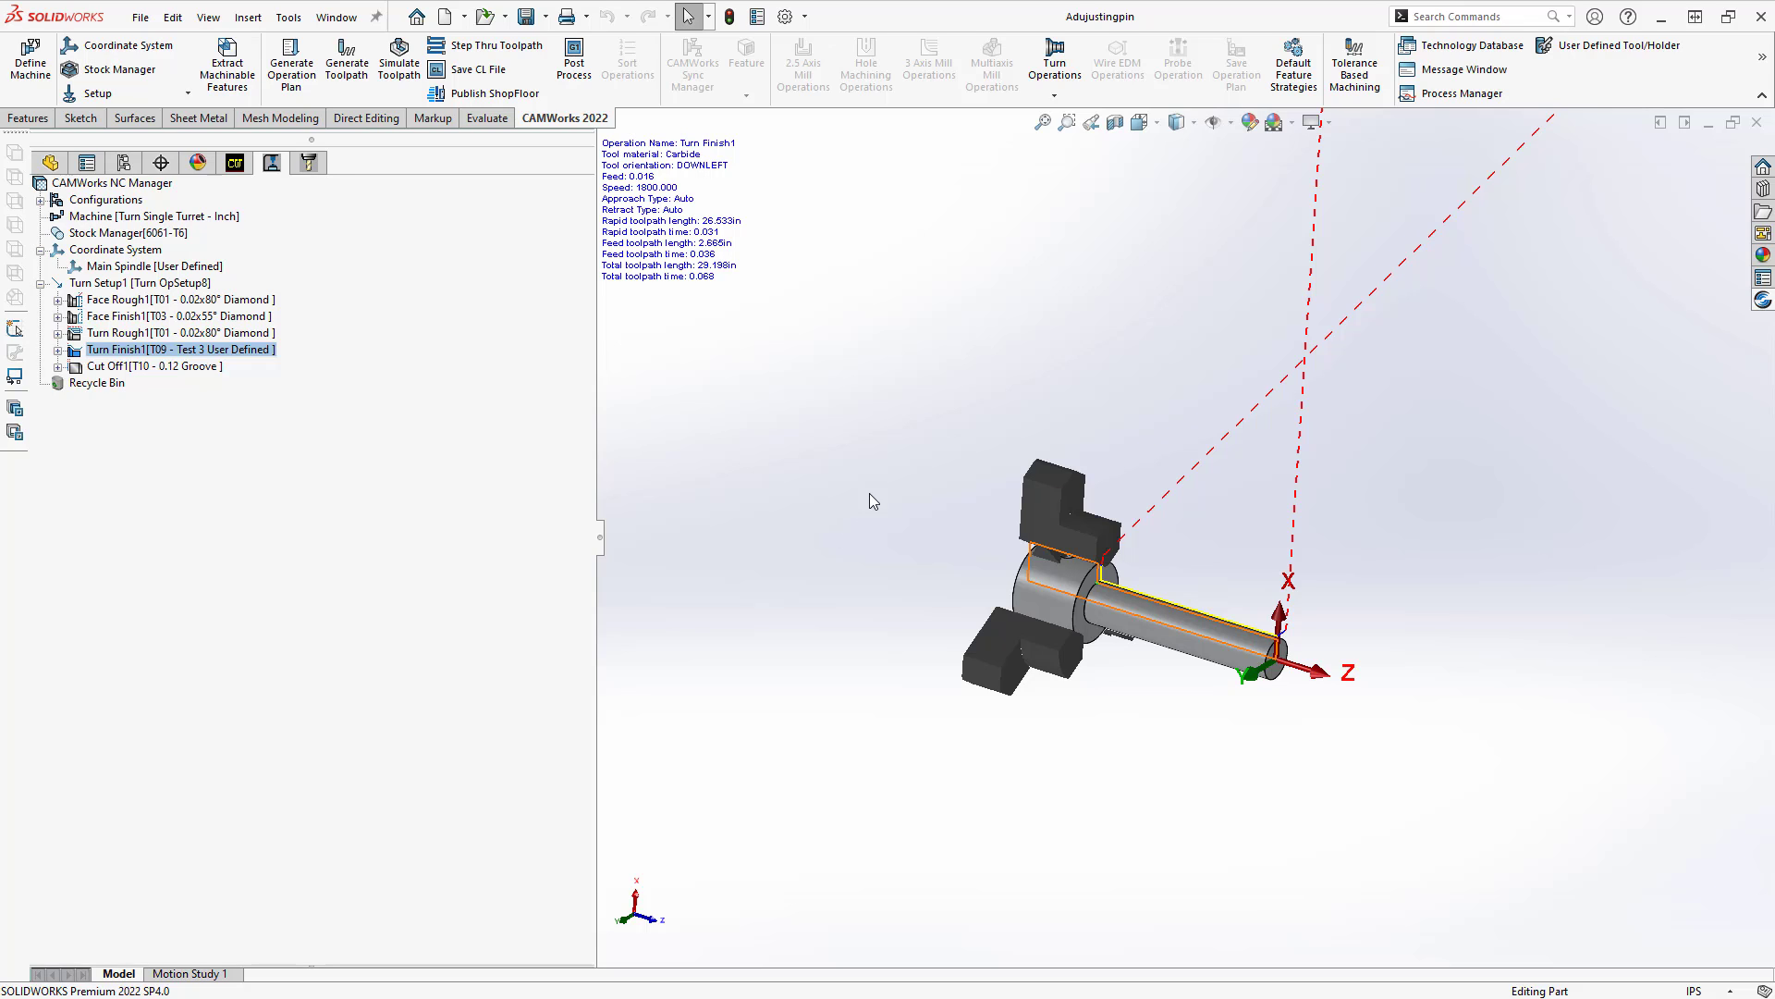
{"action": "left_click", "coordinate": [134, 350]}
{"action": "double_click", "coordinate": [171, 351]}
{"action": "left_click", "coordinate": [335, 233]}
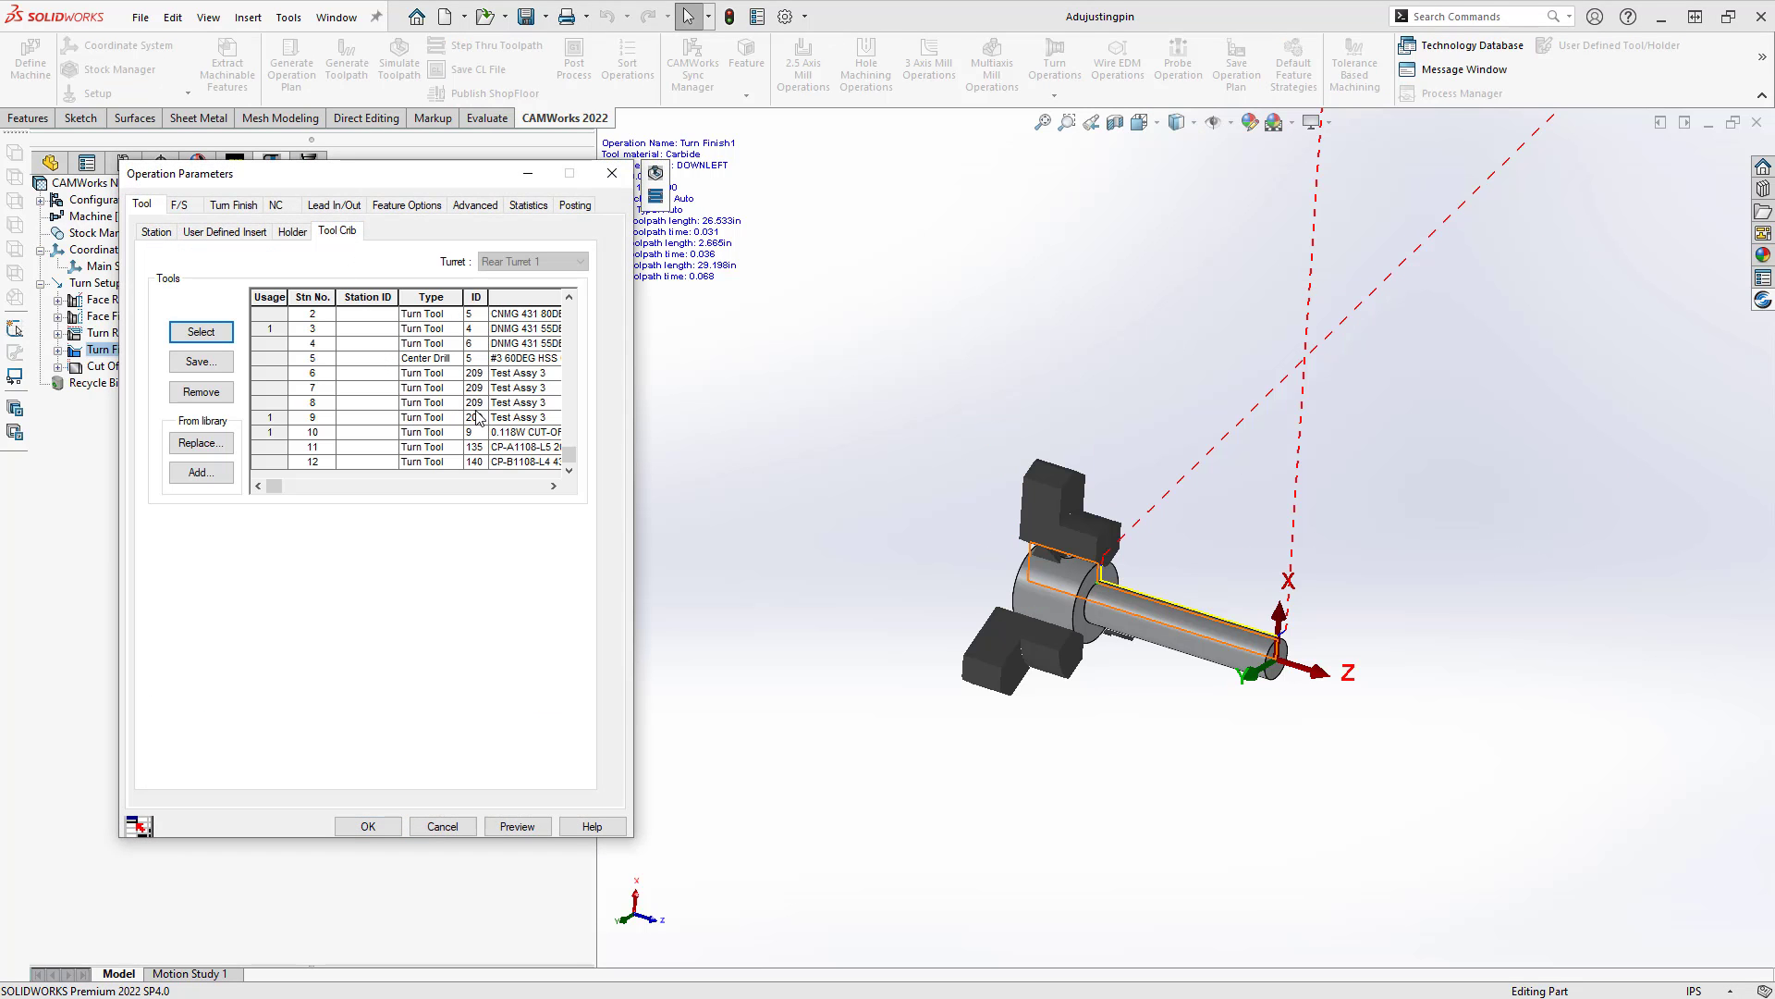
{"action": "left_click", "coordinate": [265, 417]}
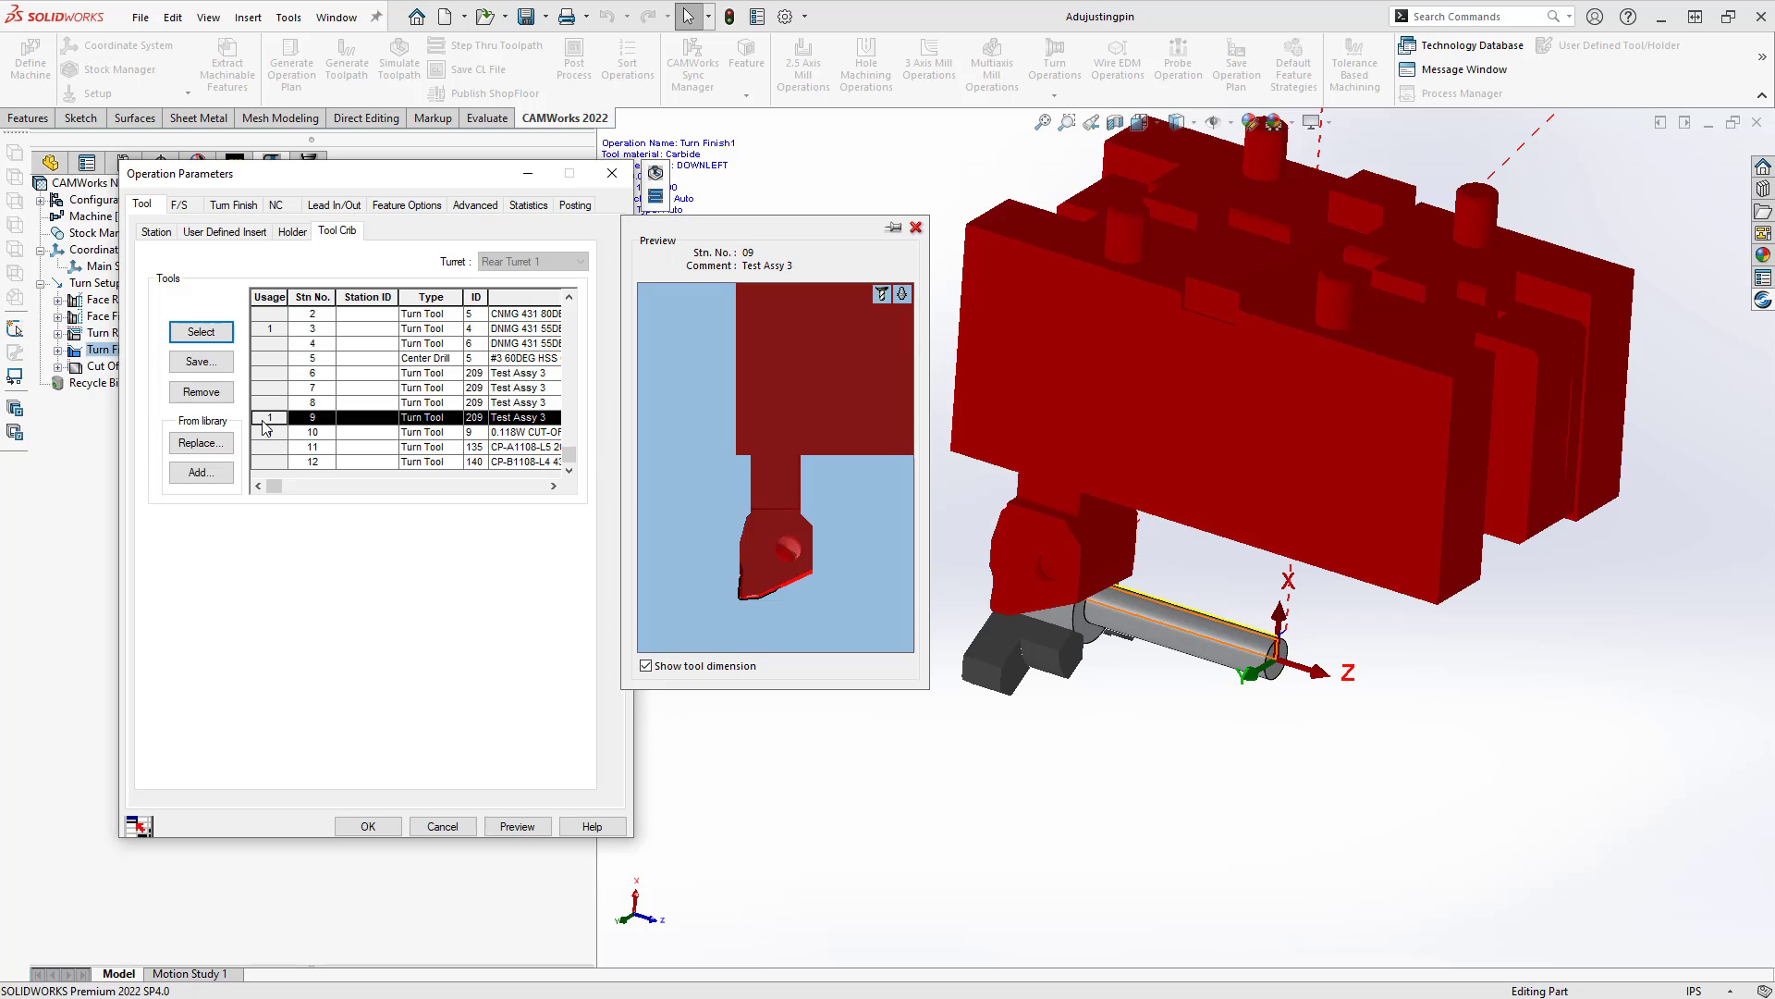
{"action": "middle_click_drag", "start_coordinate": [1138, 545], "coordinate": [1193, 497]}
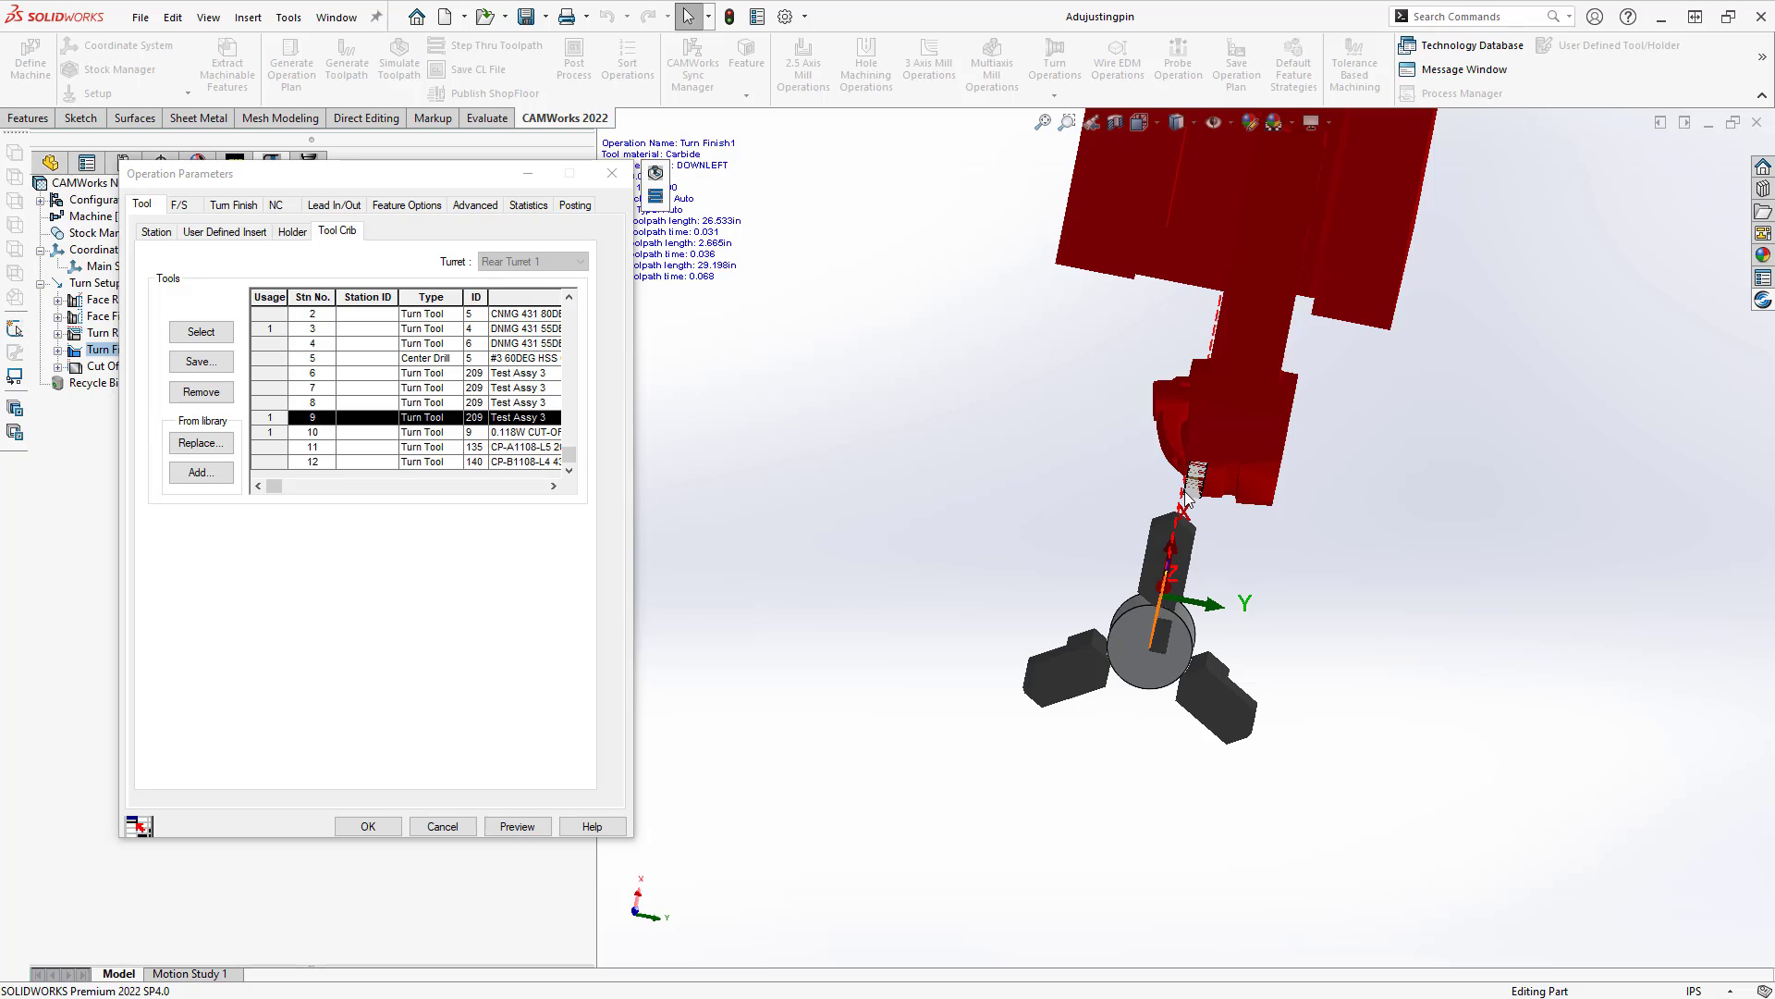
{"action": "scroll", "coordinate": [1187, 498], "scroll_direction": "down", "scroll_amount": 2}
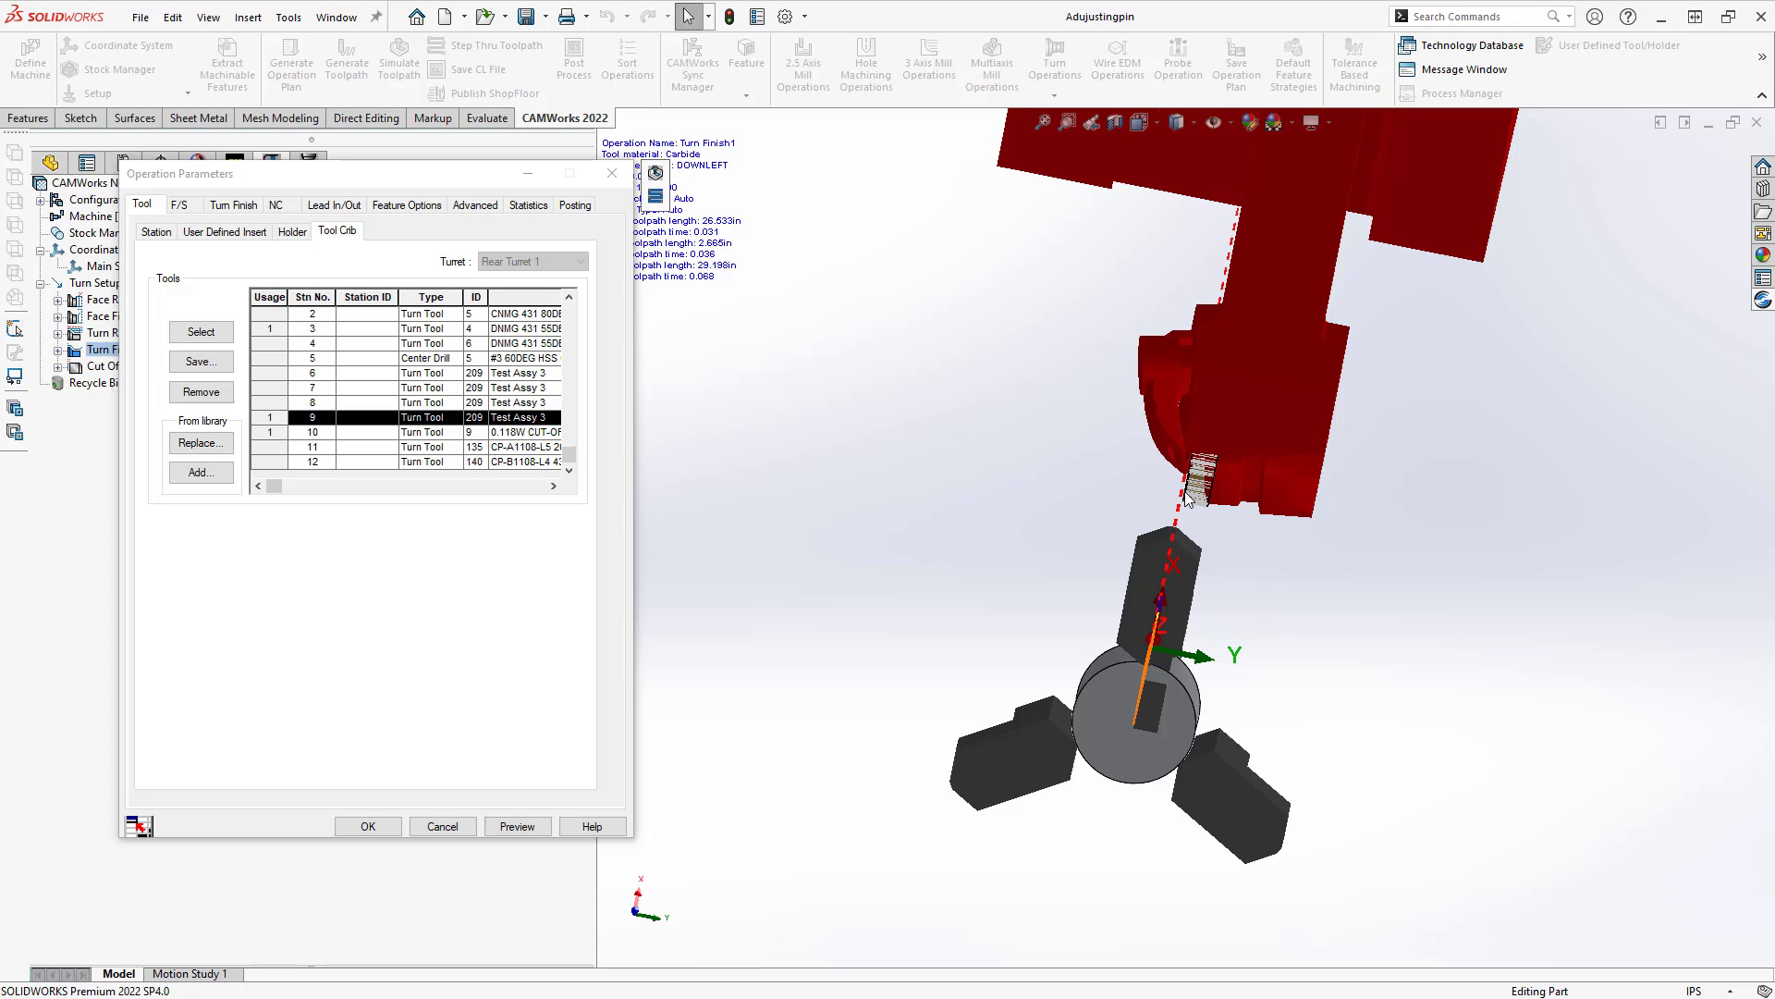
{"action": "middle_click_drag", "start_coordinate": [1190, 497], "coordinate": [1296, 522]}
{"action": "left_click_drag", "start_coordinate": [1295, 522], "coordinate": [1268, 527]}
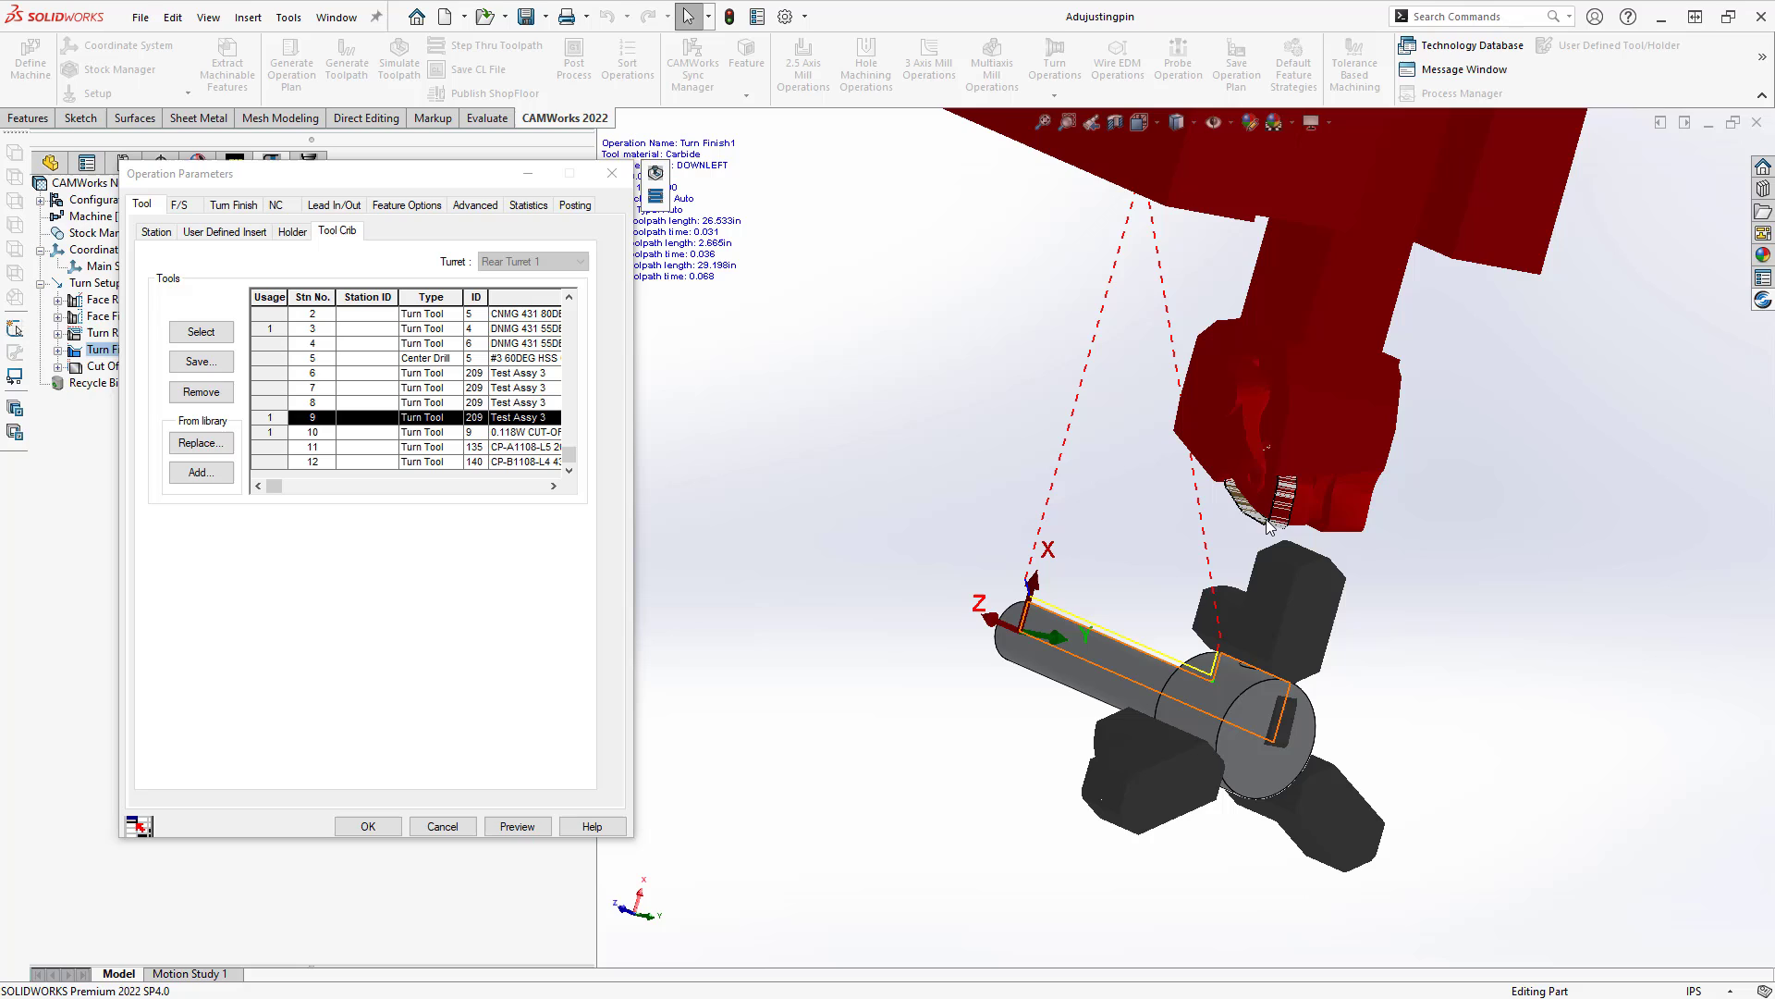
{"action": "mouse_move", "coordinate": [1269, 527]}
{"action": "left_mouse_down"}
{"action": "mouse_move", "coordinate": [1209, 513]}
{"action": "mouse_move", "coordinate": [1264, 547]}
{"action": "left_mouse_up"}
{"action": "scroll", "coordinate": [1230, 523], "scroll_direction": "up", "scroll_amount": 2}
{"action": "middle_click_drag", "start_coordinate": [1264, 548], "coordinate": [1094, 564]}
{"action": "scroll", "coordinate": [1100, 566], "scroll_direction": "up", "scroll_amount": 4}
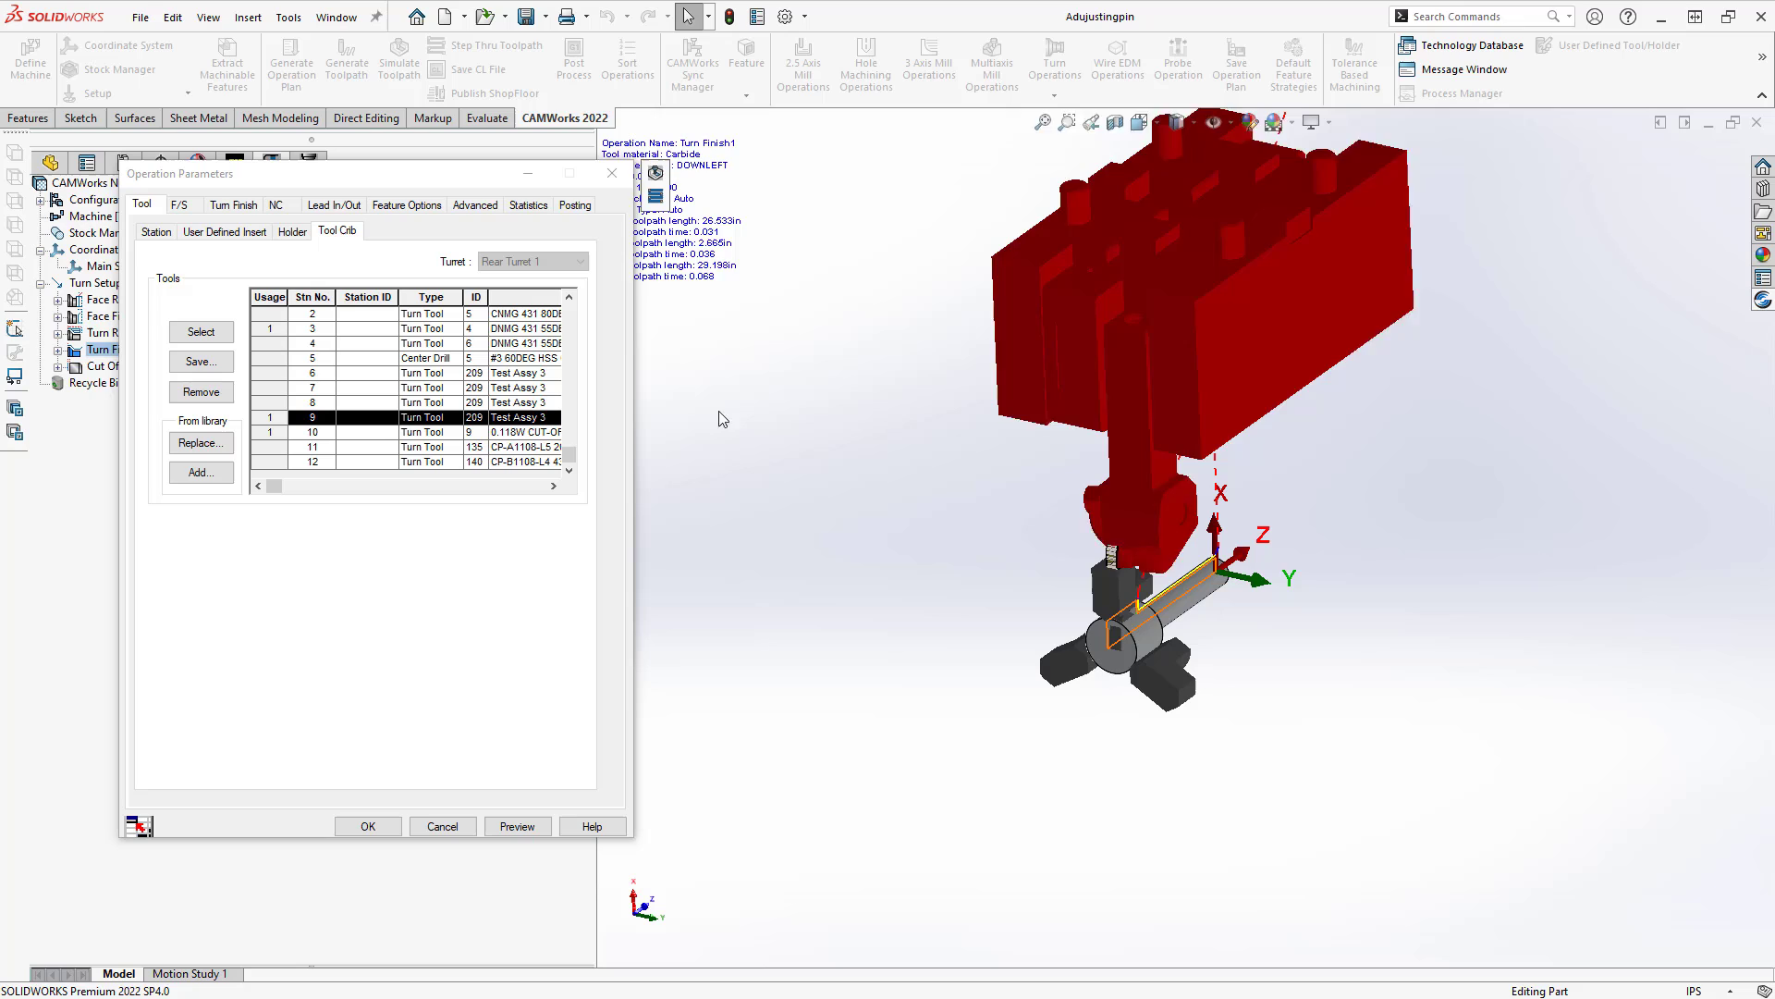
{"action": "left_click", "coordinate": [156, 232]}
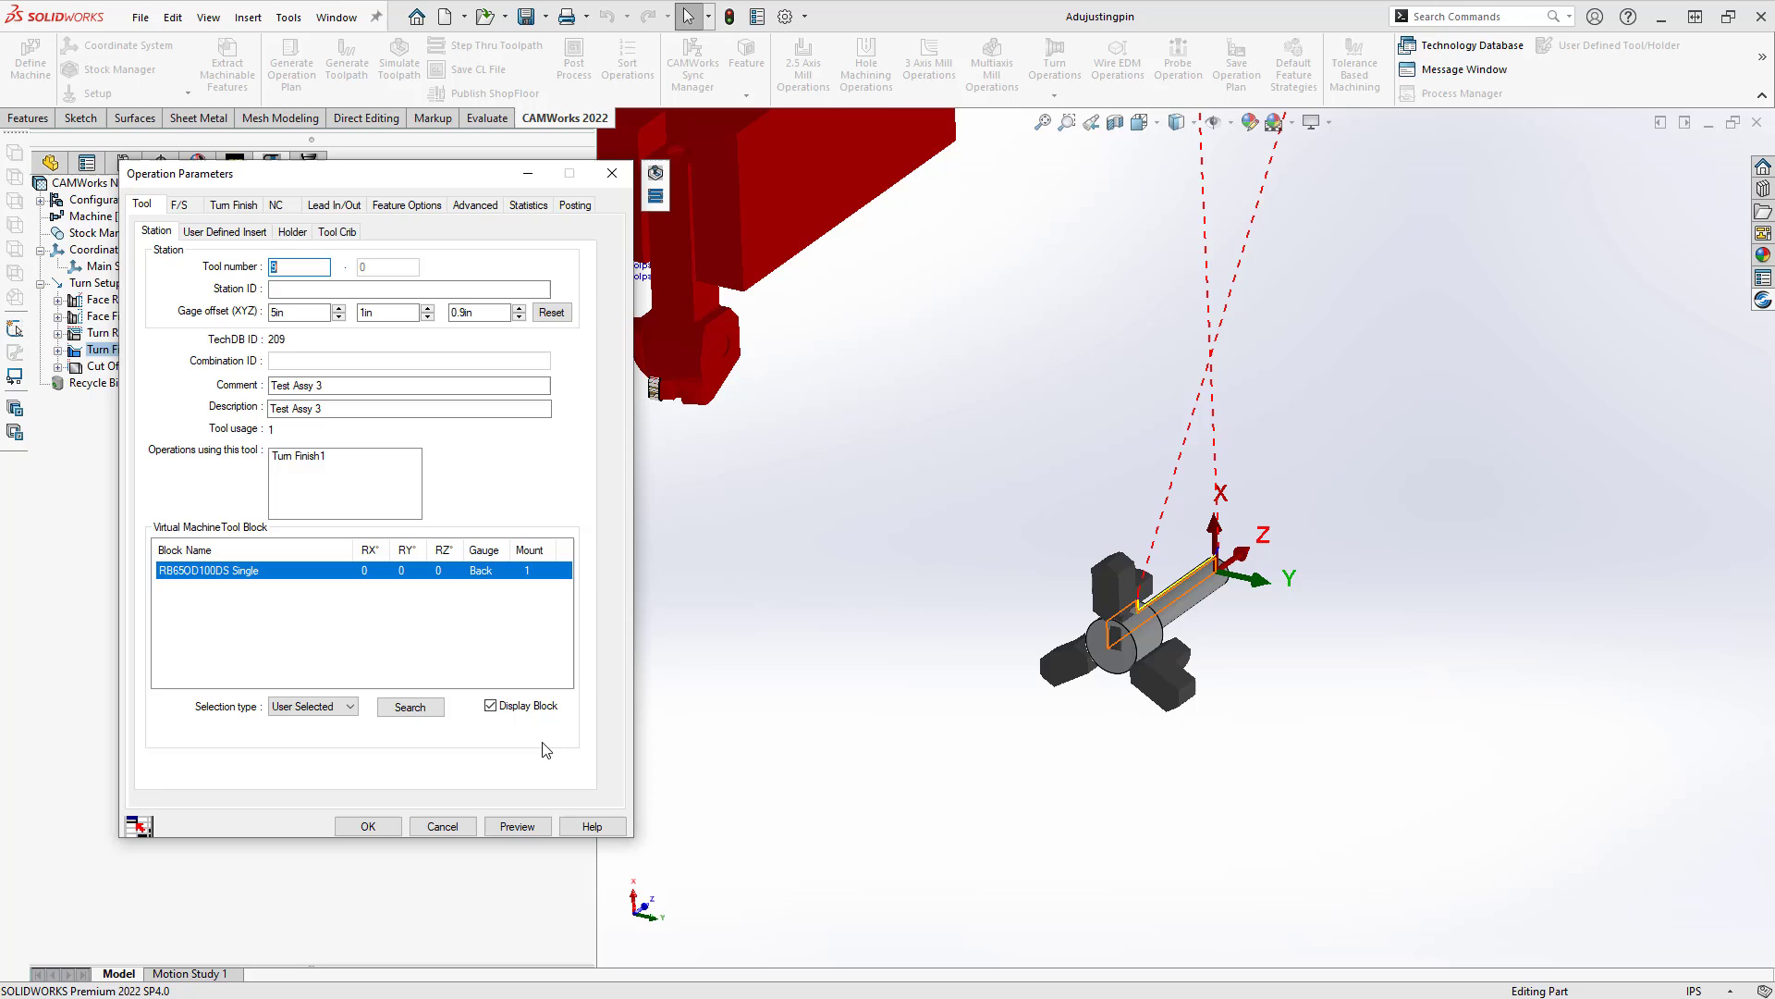
Post Turn Finish1 to G-code, replacing Adjustingpin.txt, and launch the machine simulation.
{"action": "left_click", "coordinate": [440, 826]}
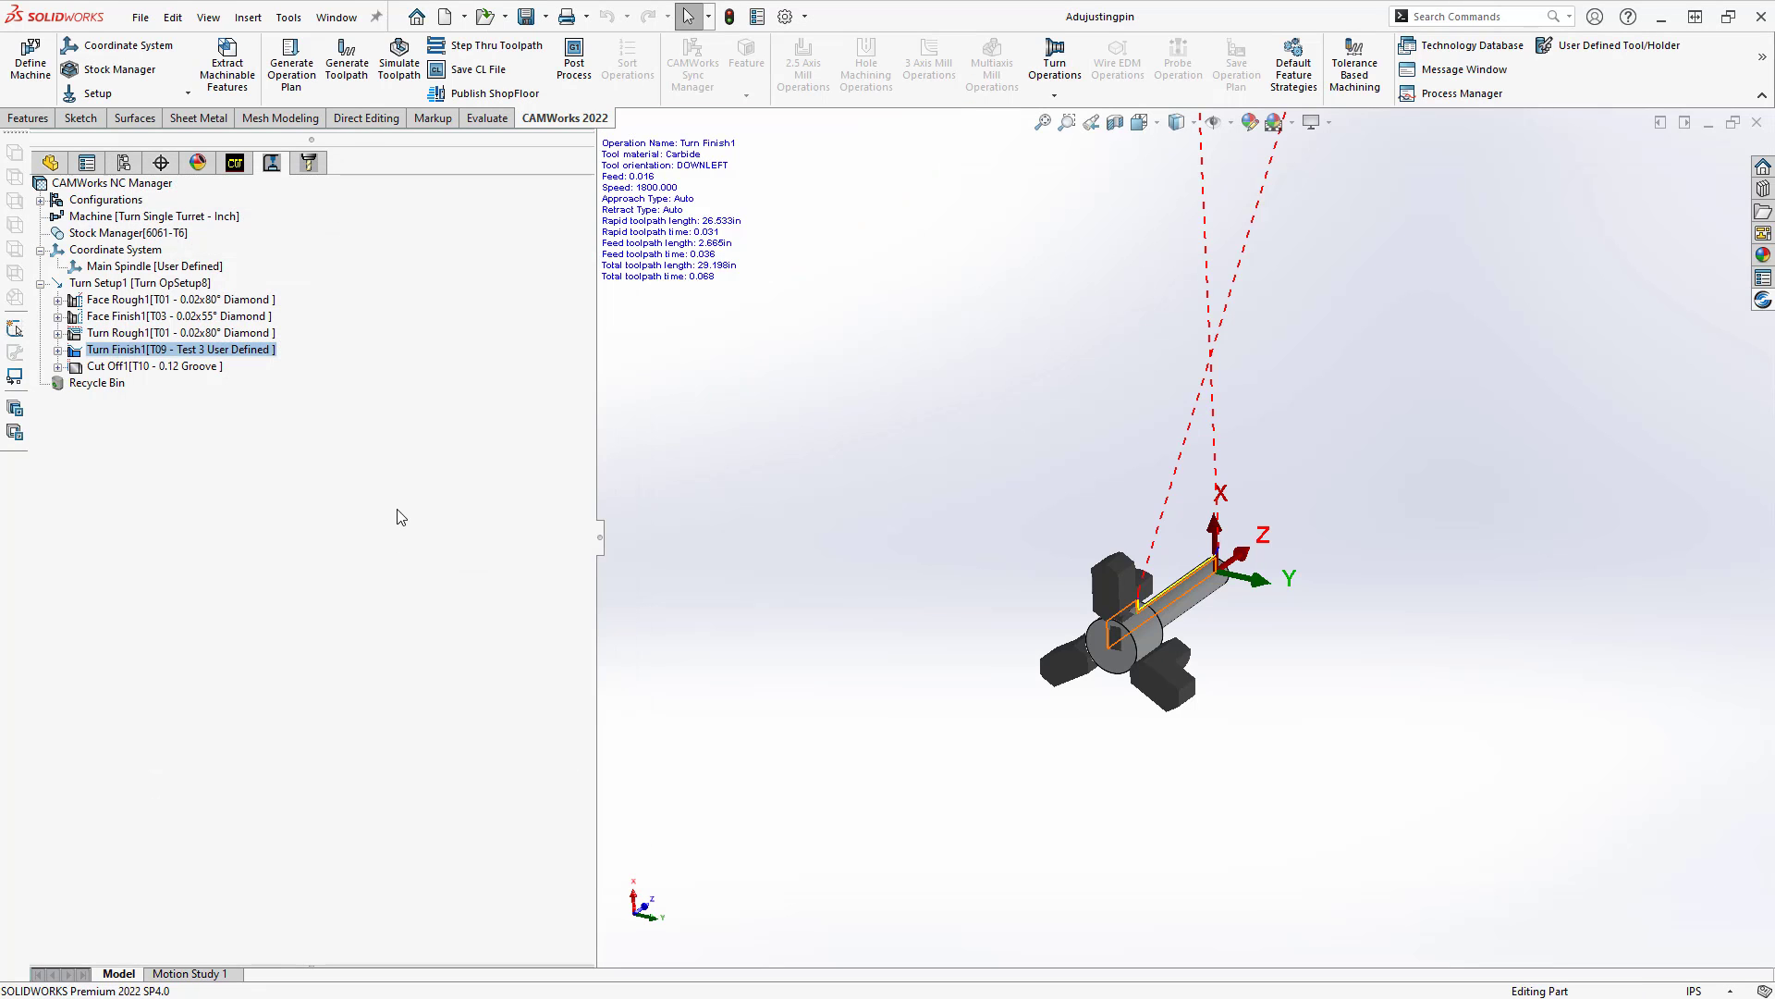
{"action": "right_click", "coordinate": [159, 350]}
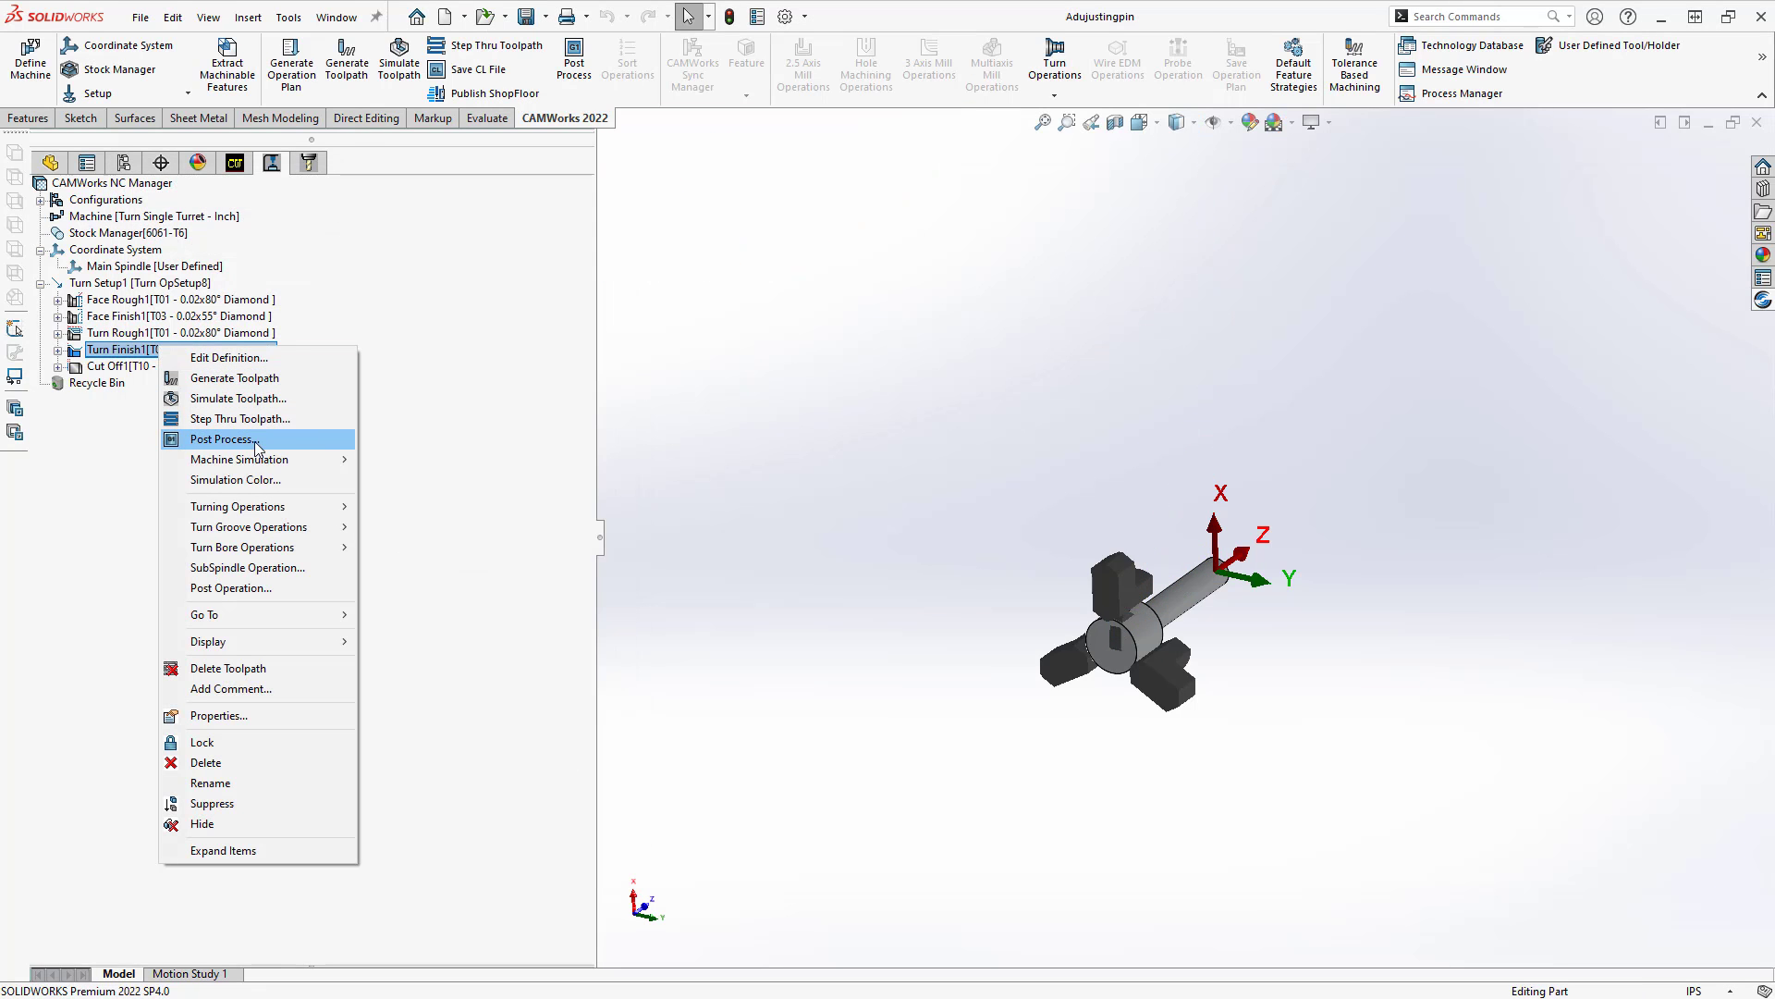
{"action": "mouse_move", "coordinate": [257, 461]}
{"action": "left_click", "coordinate": [414, 482]}
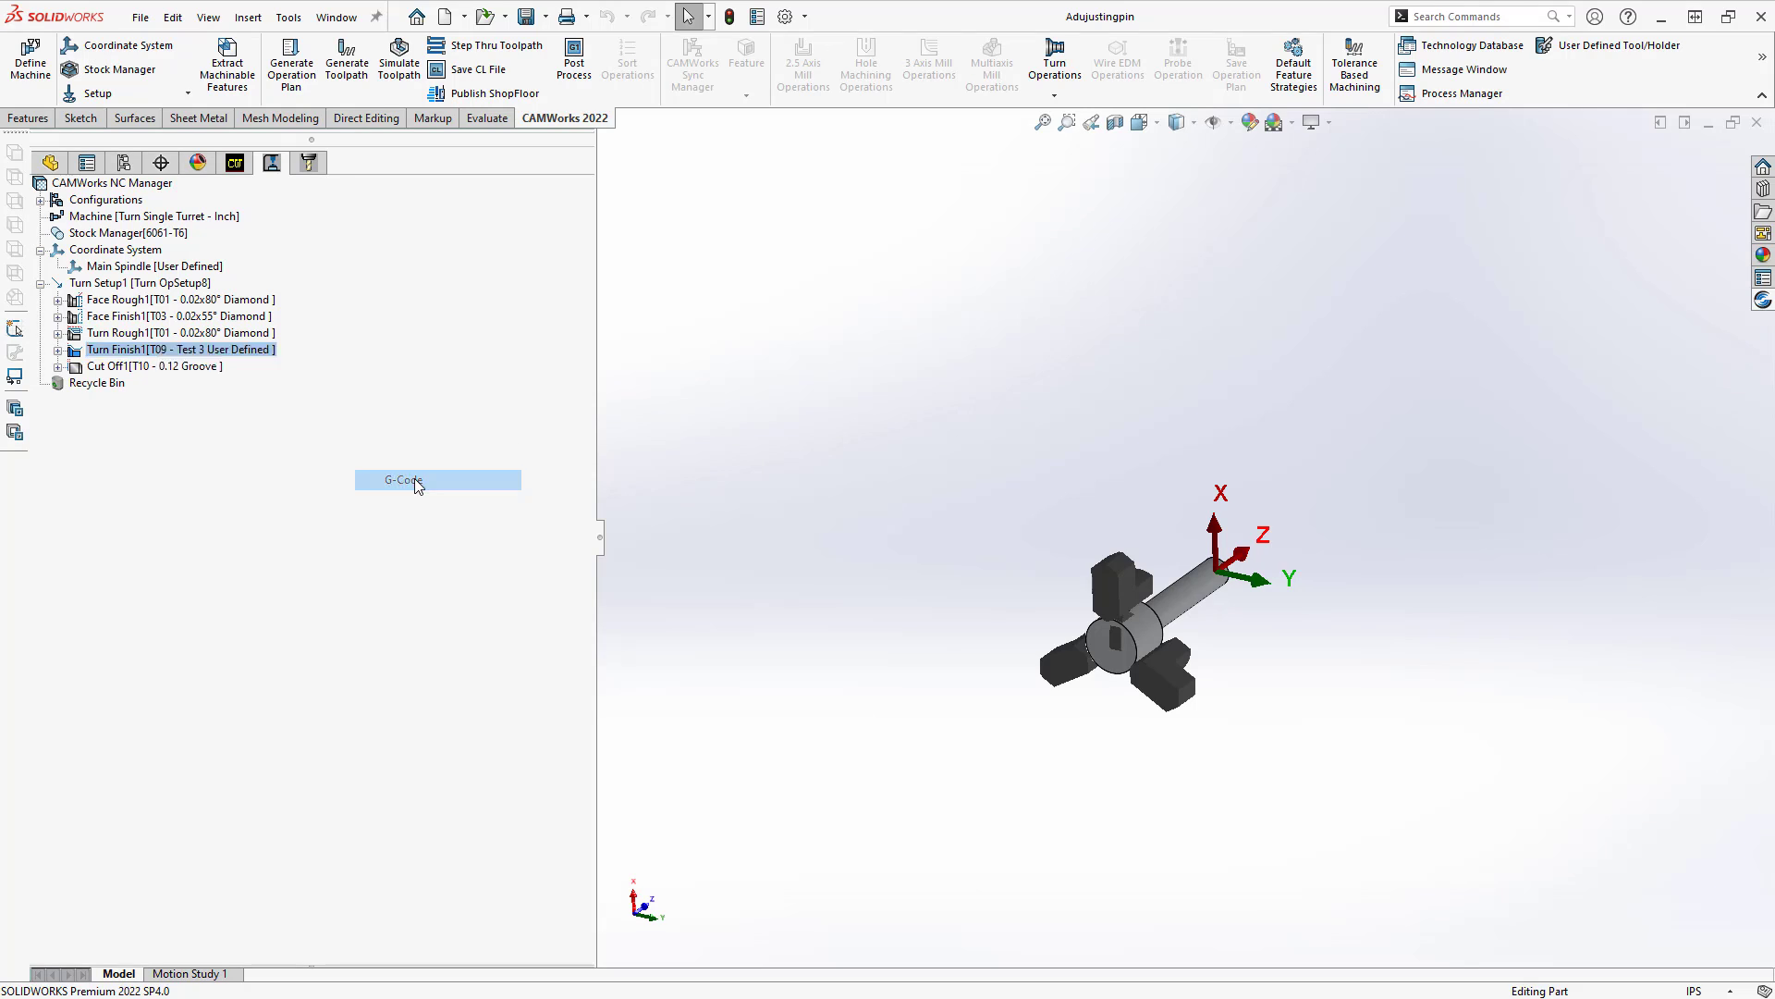
{"action": "left_click", "coordinate": [1034, 681]}
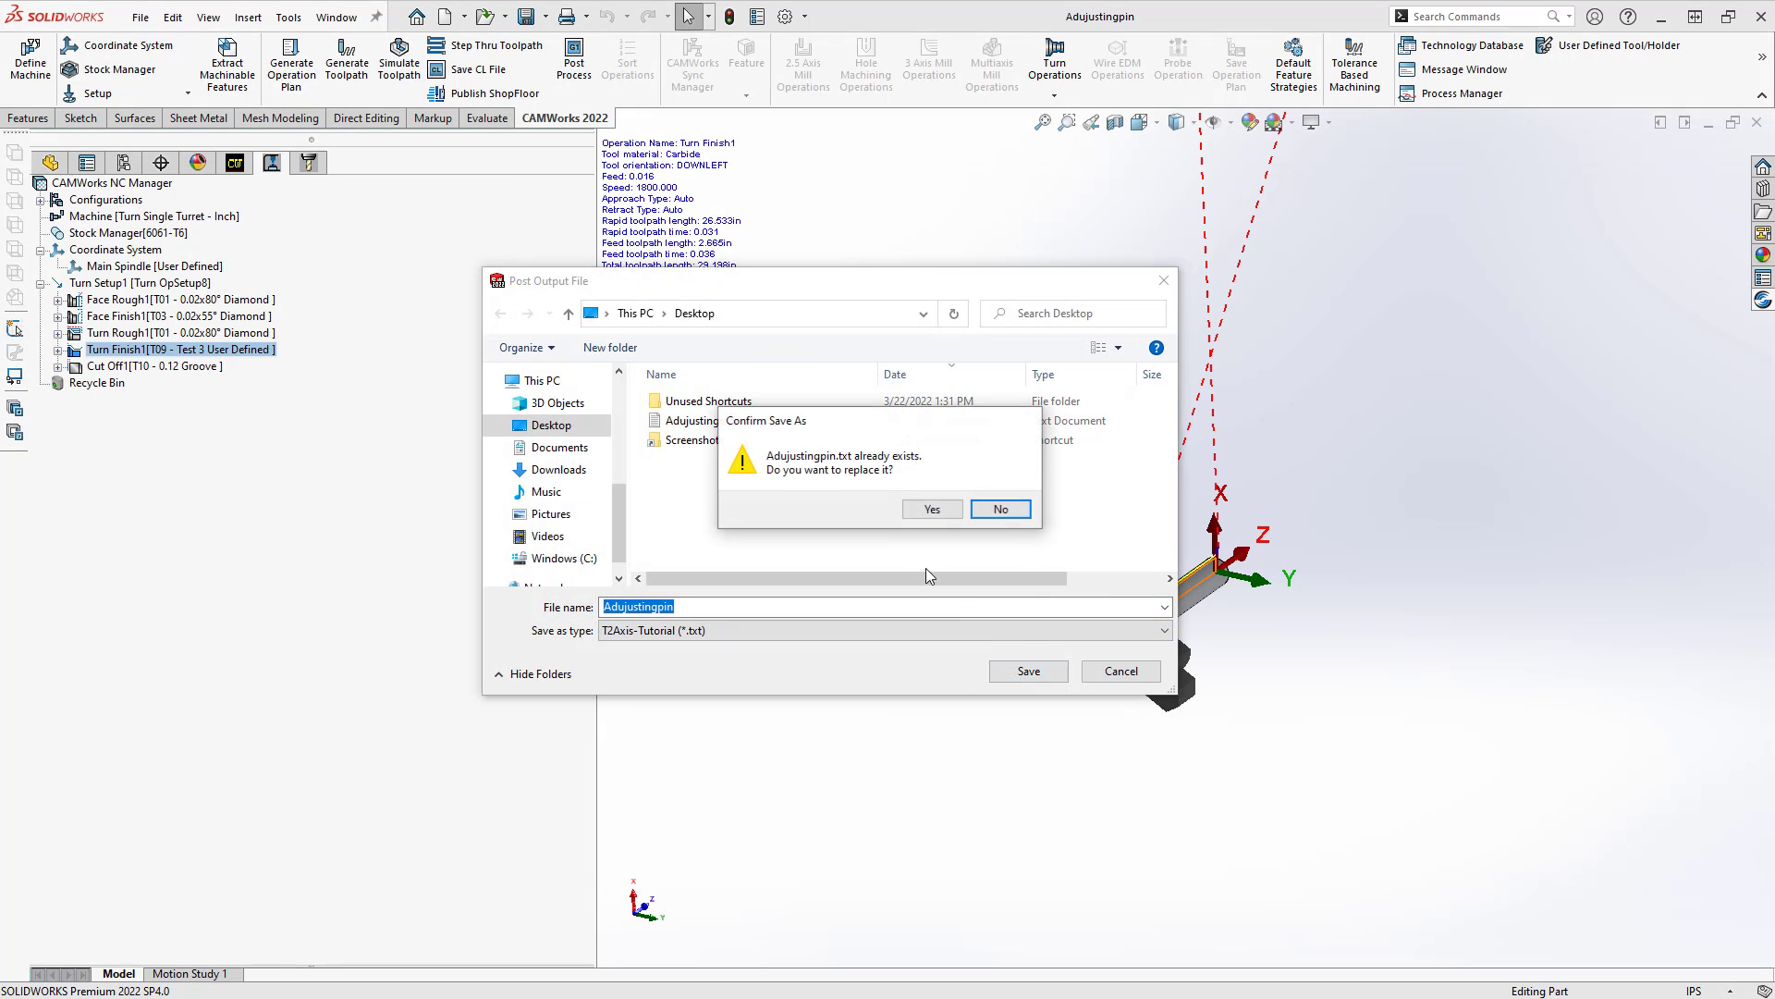
{"action": "left_click", "coordinate": [920, 507]}
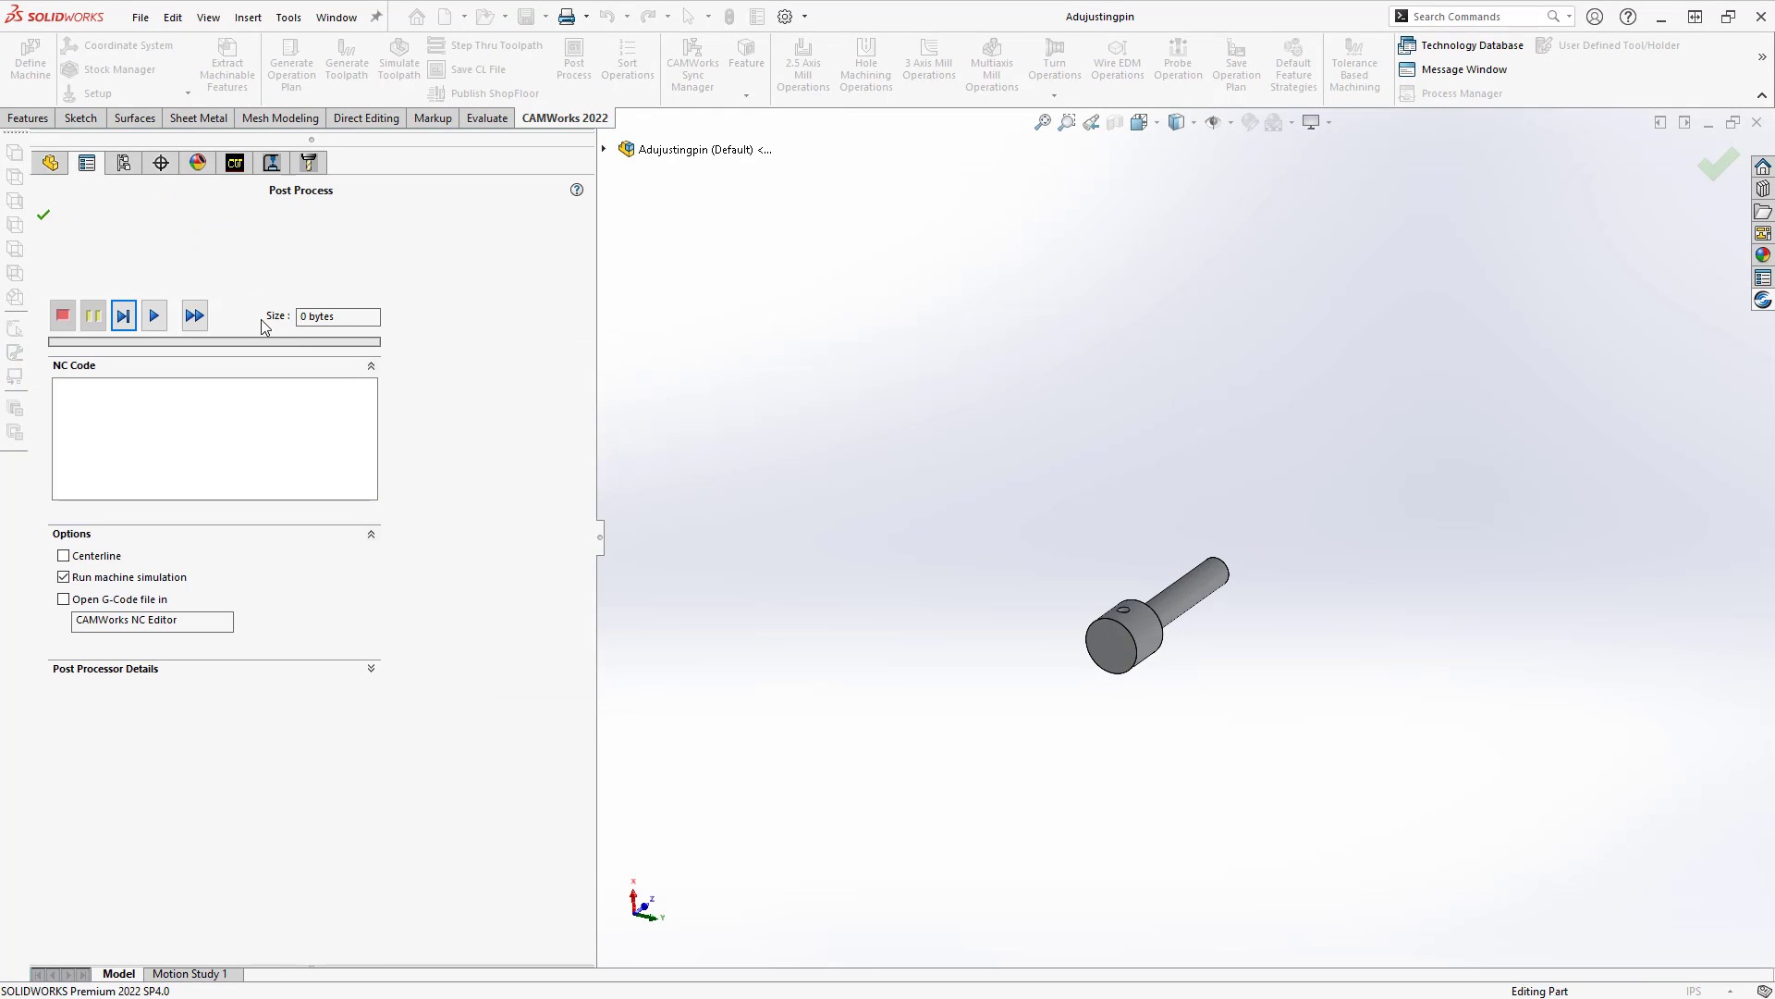
{"action": "left_click", "coordinate": [195, 315]}
{"action": "left_click", "coordinate": [47, 216]}
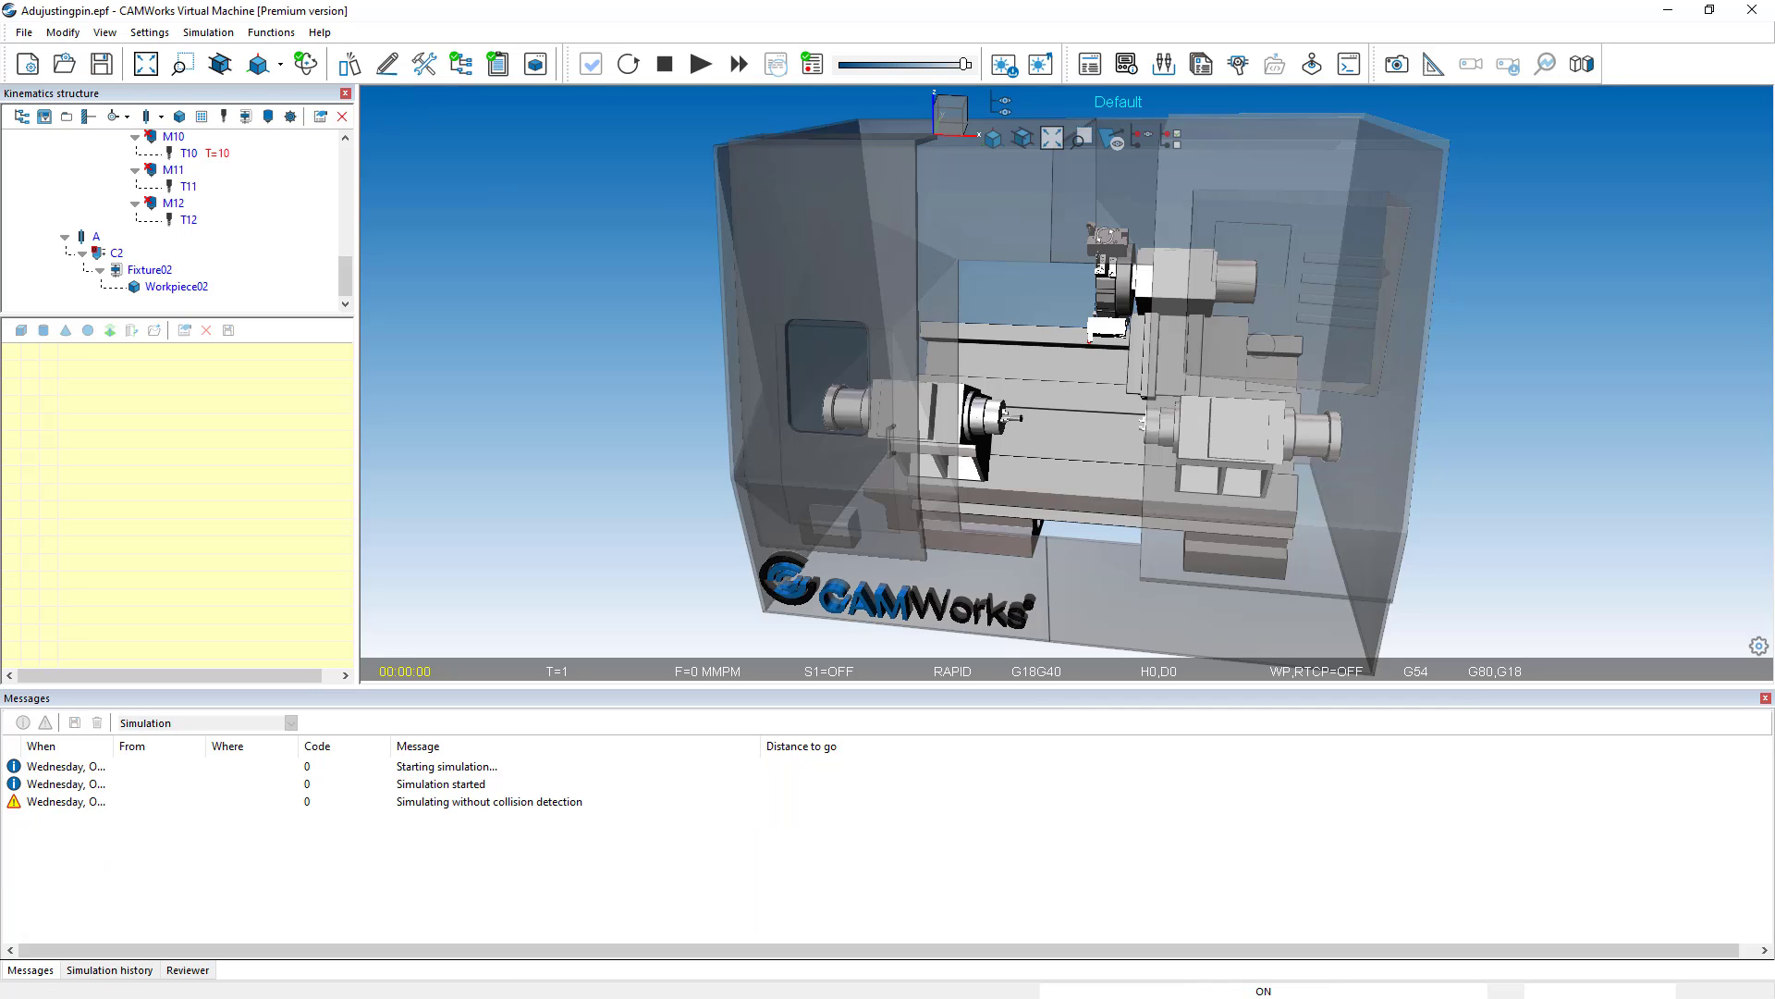
Orbit, zoom and pan the lathe view to inspect the user-defined tool in the turret.
{"action": "left_click_drag", "start_coordinate": [1103, 250], "coordinate": [1151, 335]}
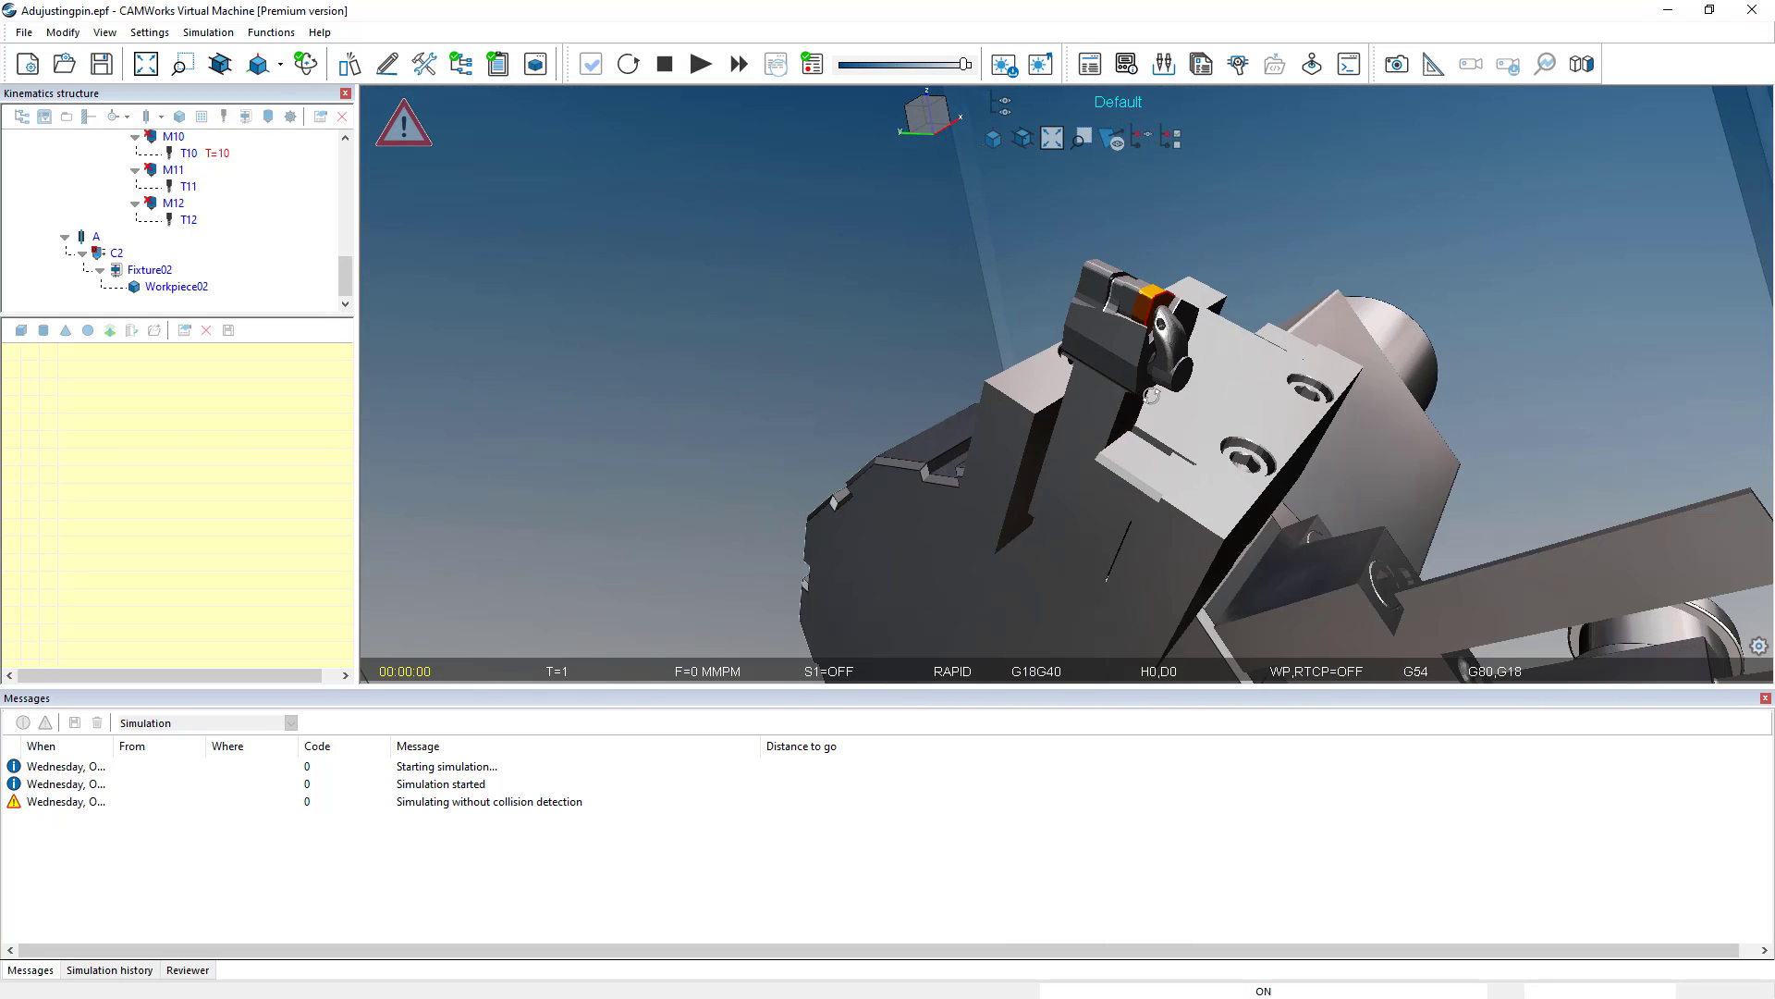
{"action": "mouse_move", "coordinate": [1151, 395]}
{"action": "left_mouse_down"}
{"action": "mouse_move", "coordinate": [1207, 353]}
{"action": "mouse_move", "coordinate": [1128, 399]}
{"action": "left_mouse_up"}
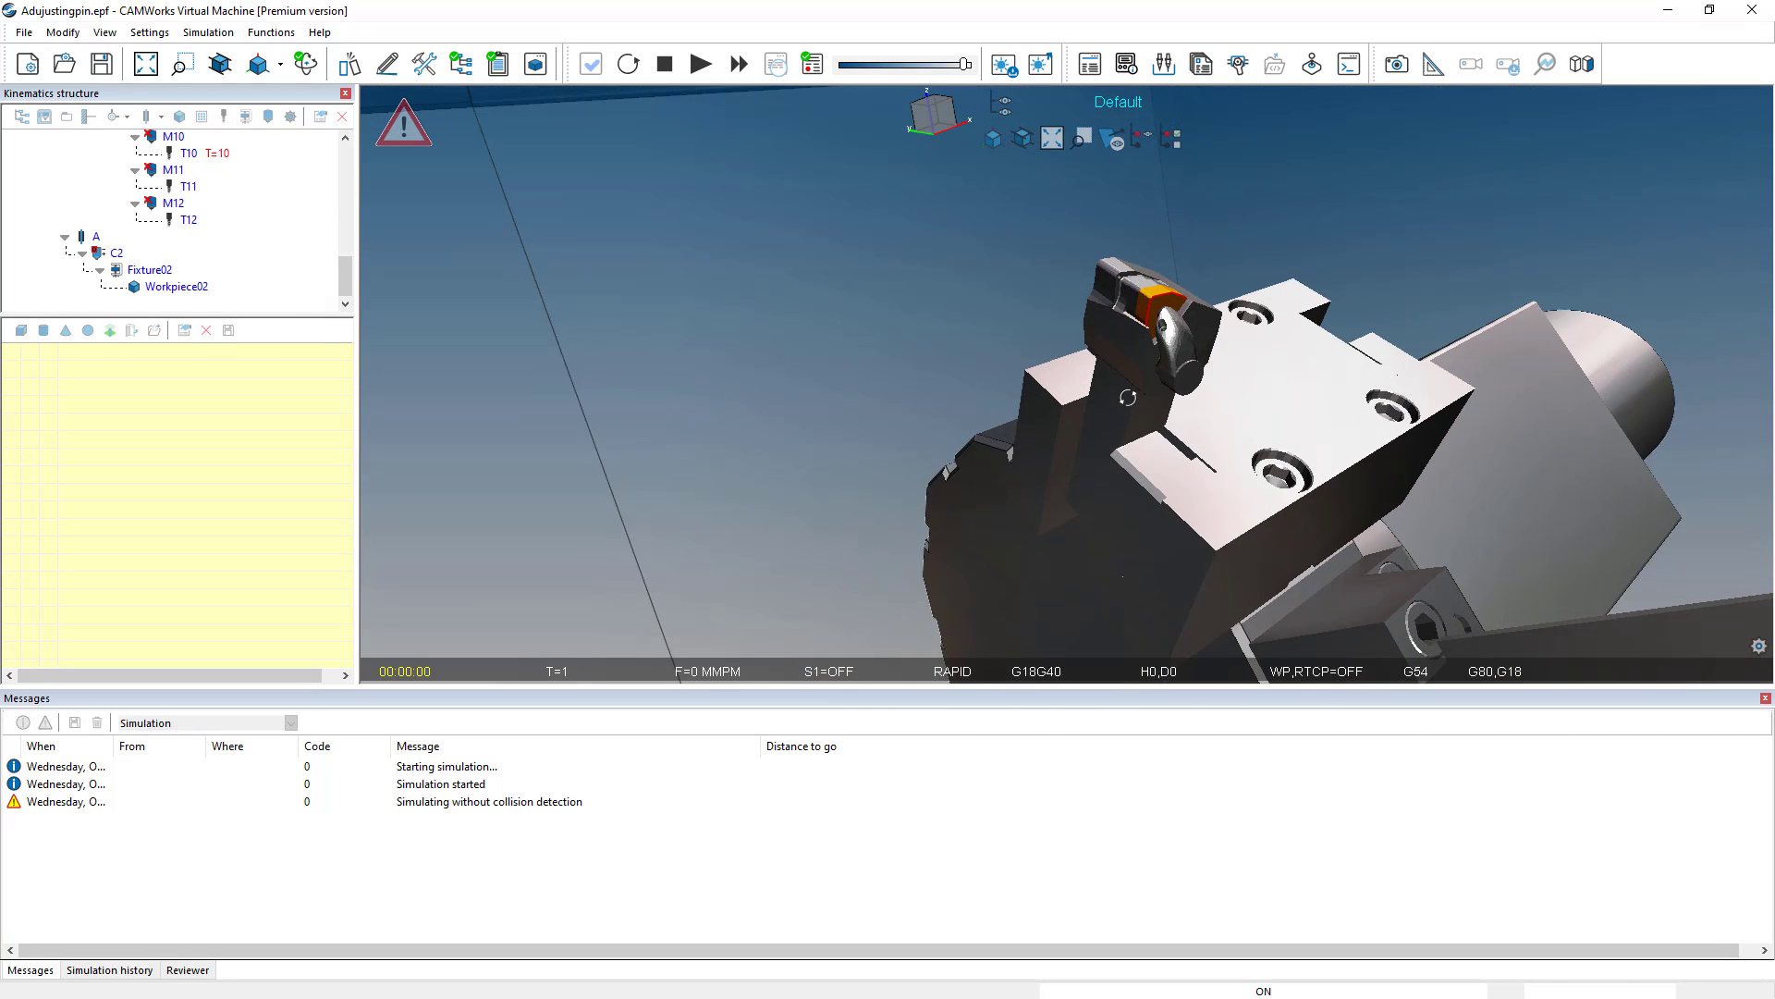
{"action": "left_click_drag", "start_coordinate": [1156, 462], "coordinate": [1162, 518]}
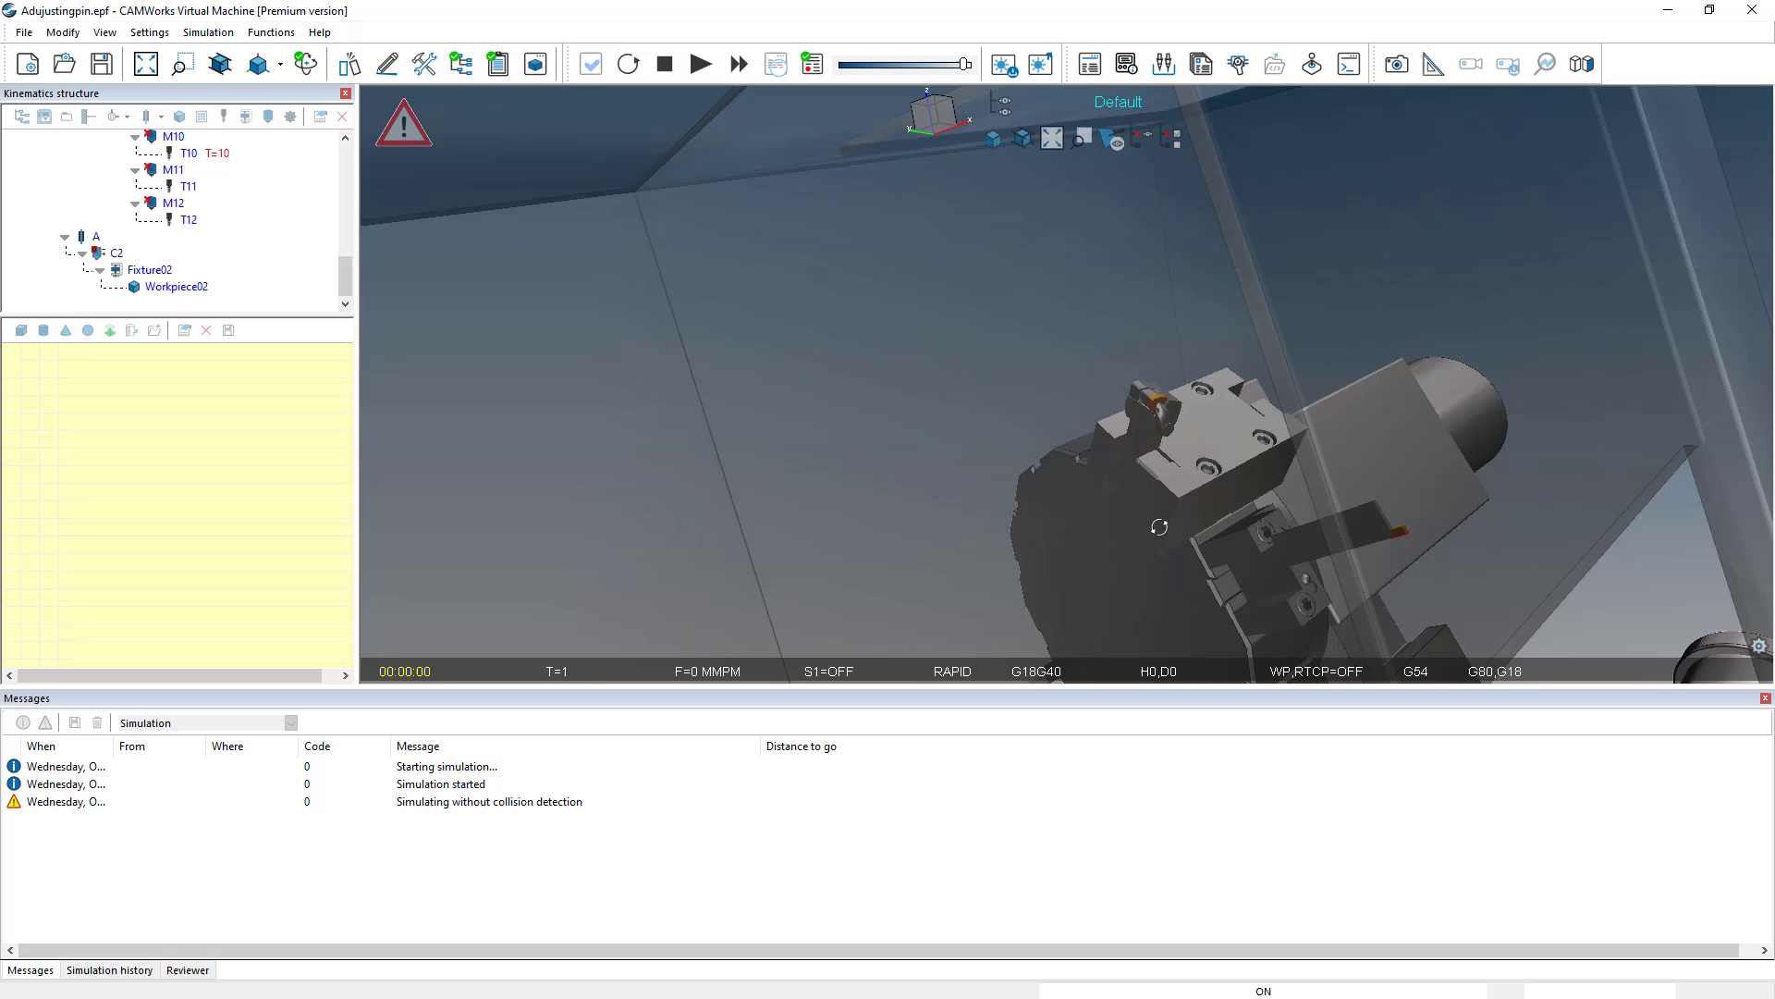
{"action": "scroll", "coordinate": [1163, 520], "scroll_direction": "down", "scroll_amount": 5}
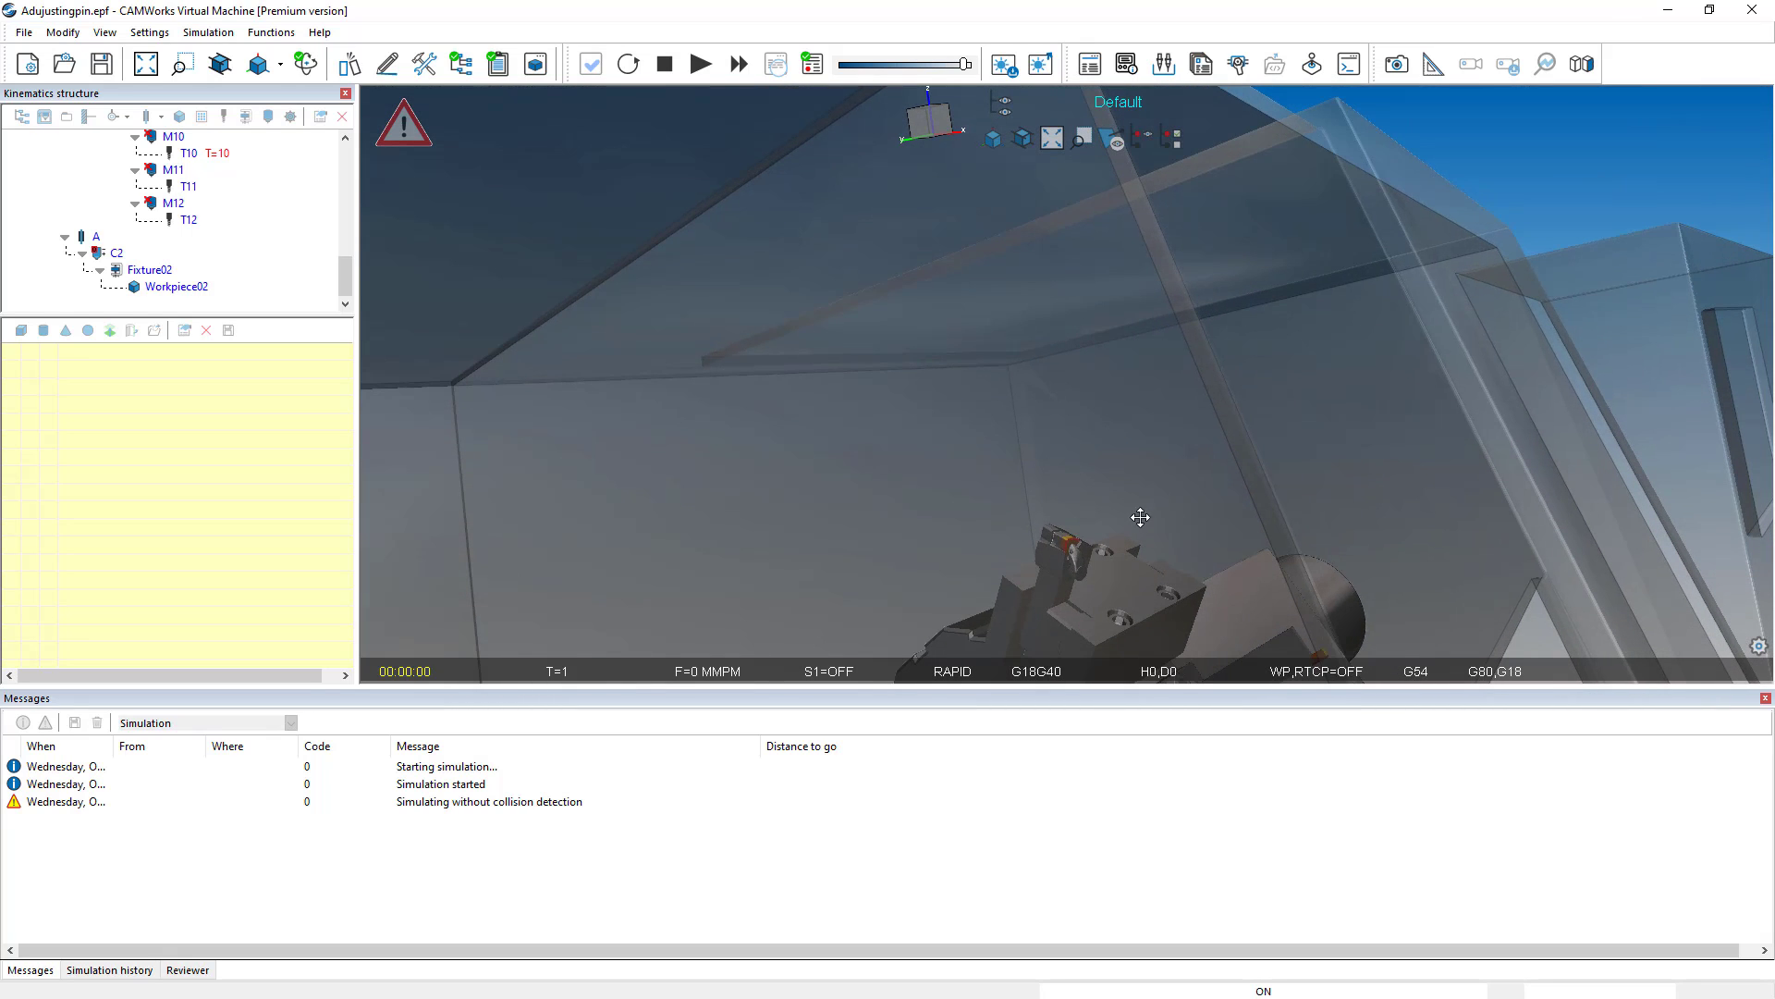
{"action": "middle_click_drag", "start_coordinate": [1137, 519], "coordinate": [1185, 285]}
{"action": "left_click_drag", "start_coordinate": [1185, 285], "coordinate": [1108, 431]}
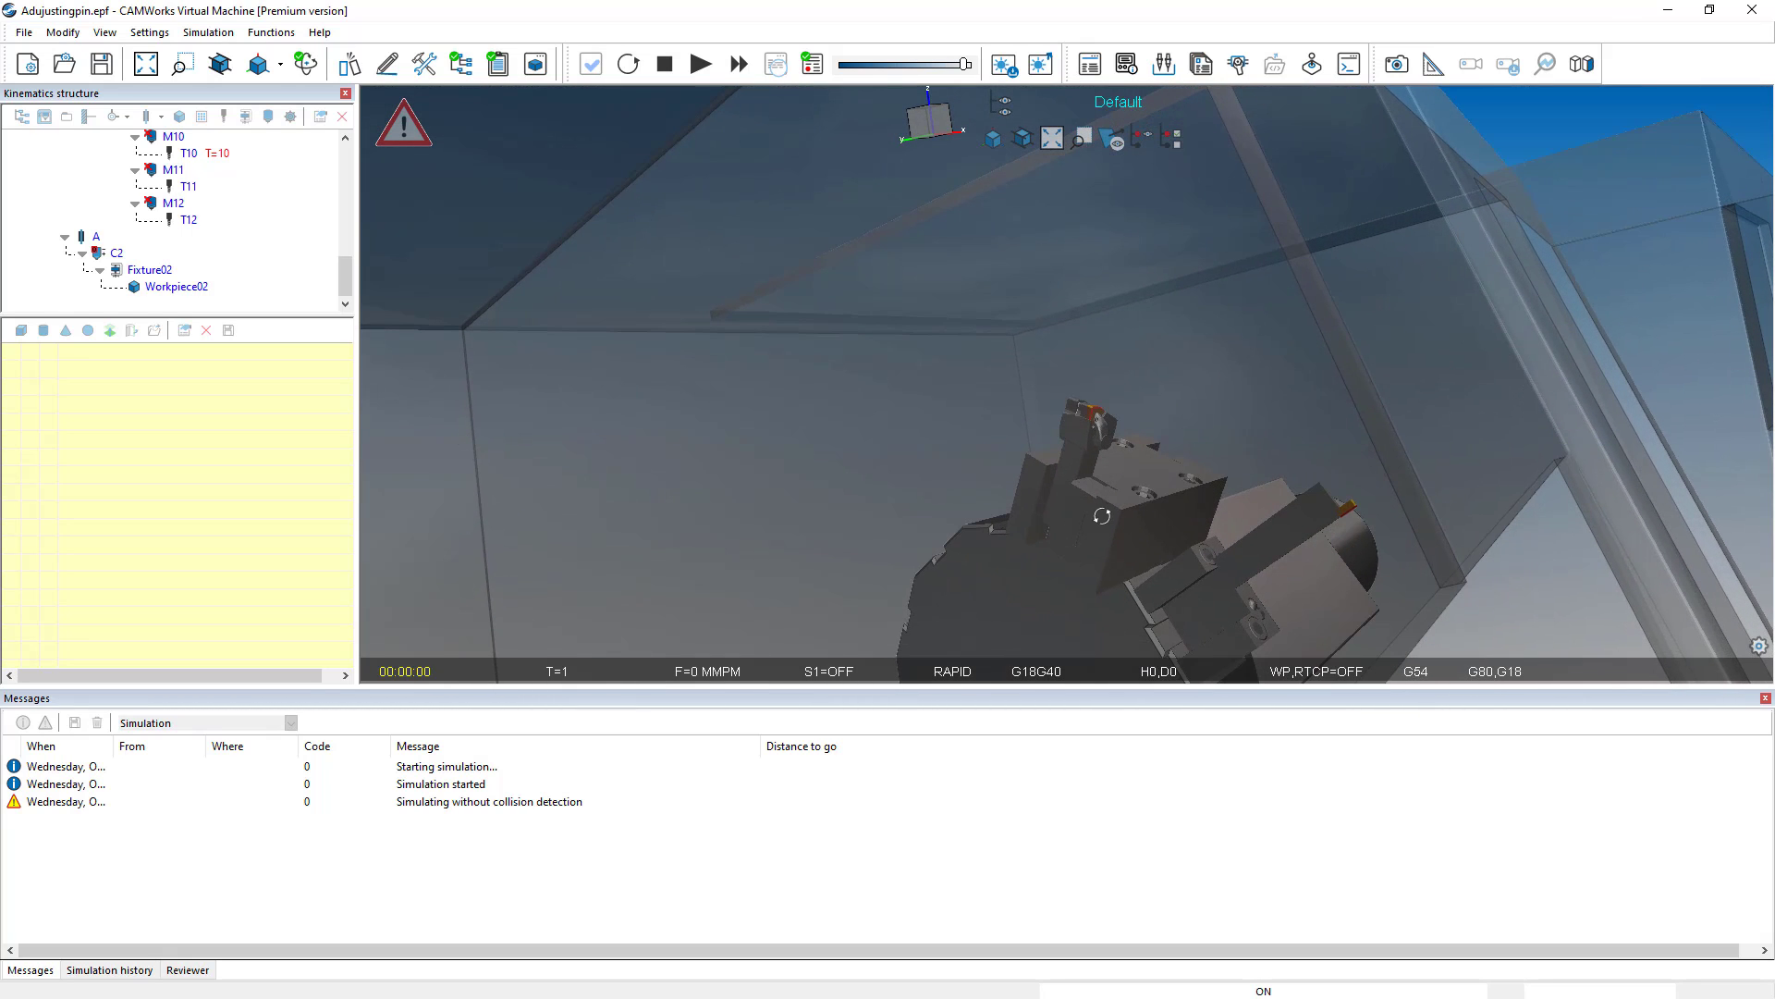